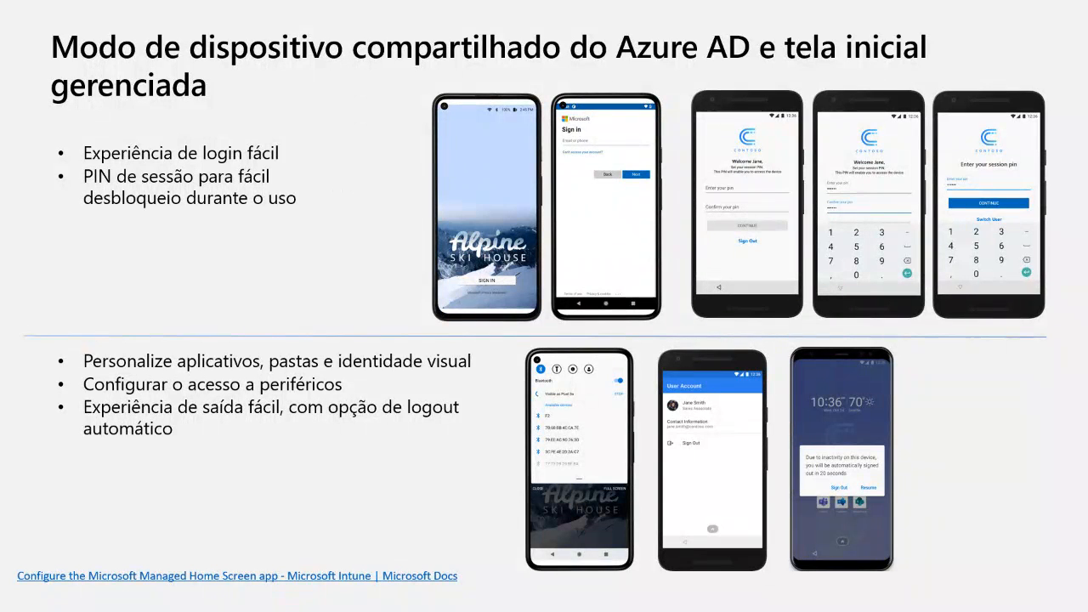
{"action": "key", "text": "Right"}
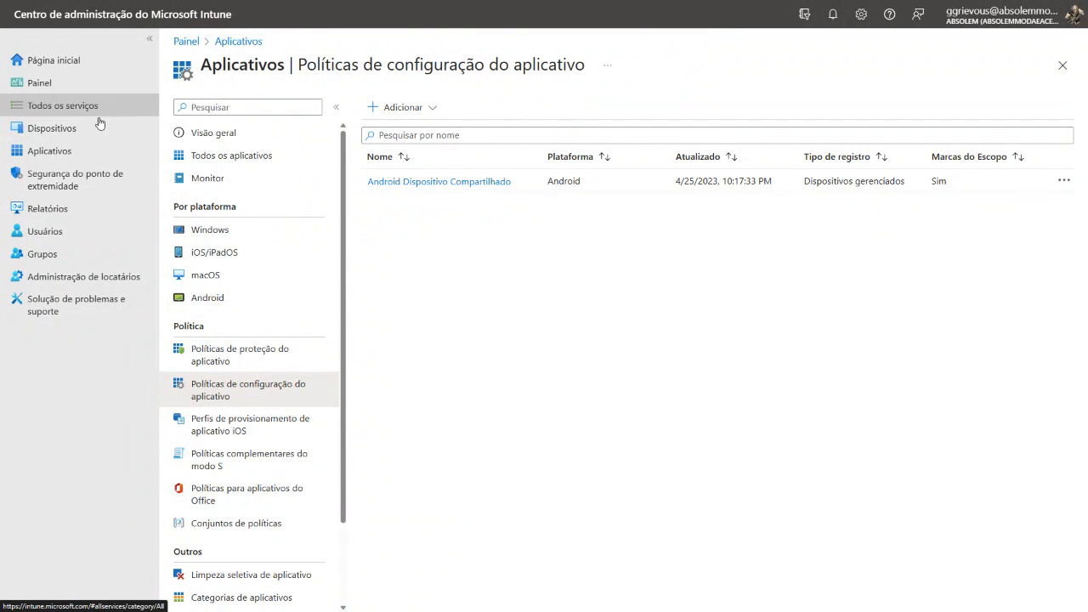
Open the Android enrollment profiles for corporate-owned dedicated devices (Dispositivos dedicados de propriedade corporativa)
{"action": "left_click", "coordinate": [73, 133]}
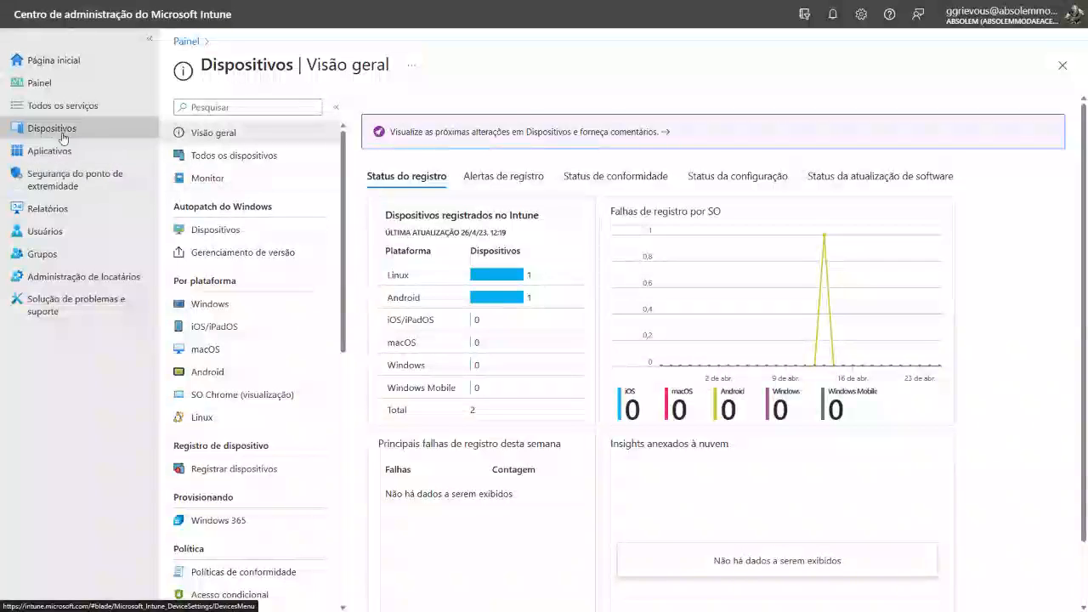
{"action": "left_click", "coordinate": [208, 375]}
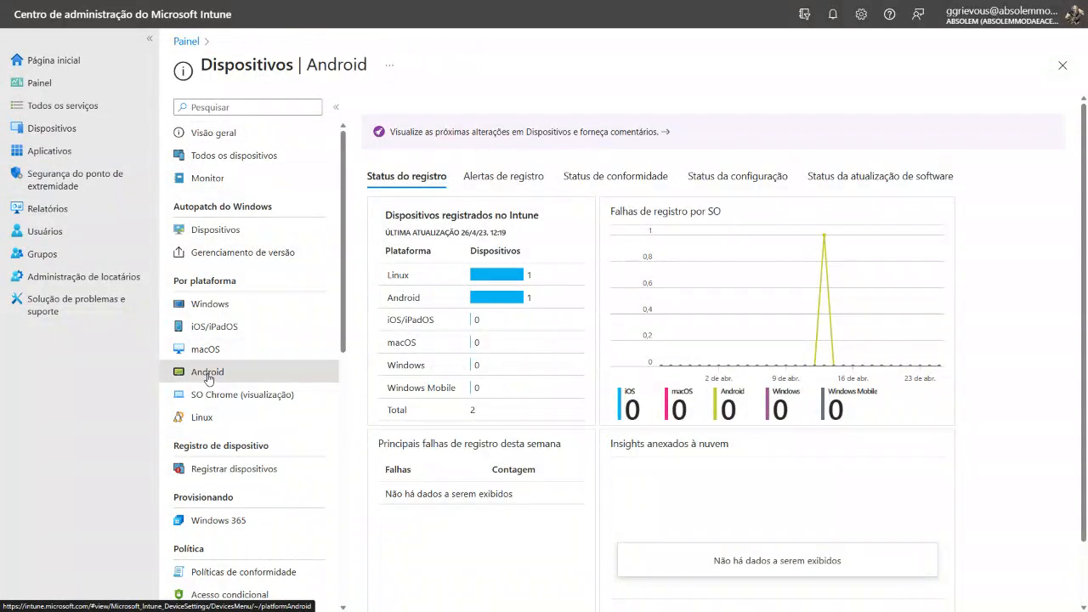
{"action": "left_click", "coordinate": [247, 186]}
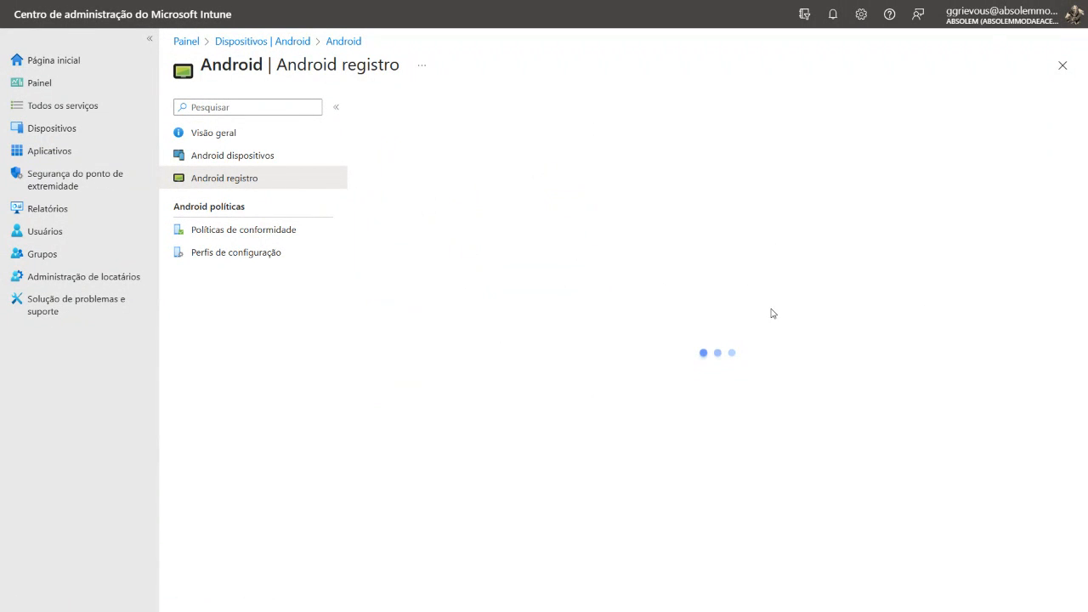
{"action": "scroll", "coordinate": [752, 307], "scroll_direction": "down", "scroll_amount": 5}
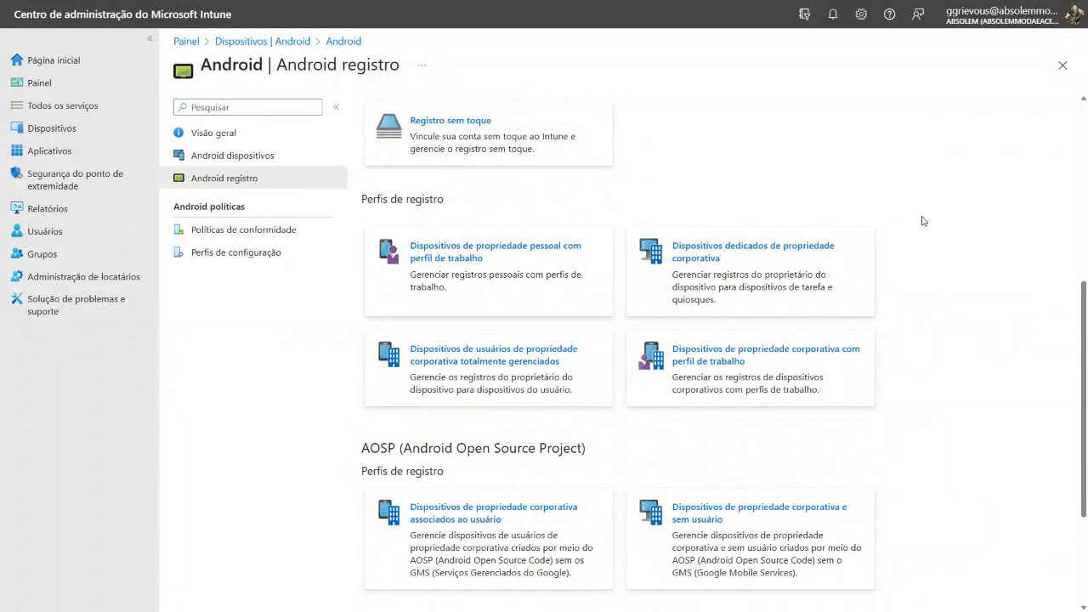
{"action": "left_click", "coordinate": [779, 266]}
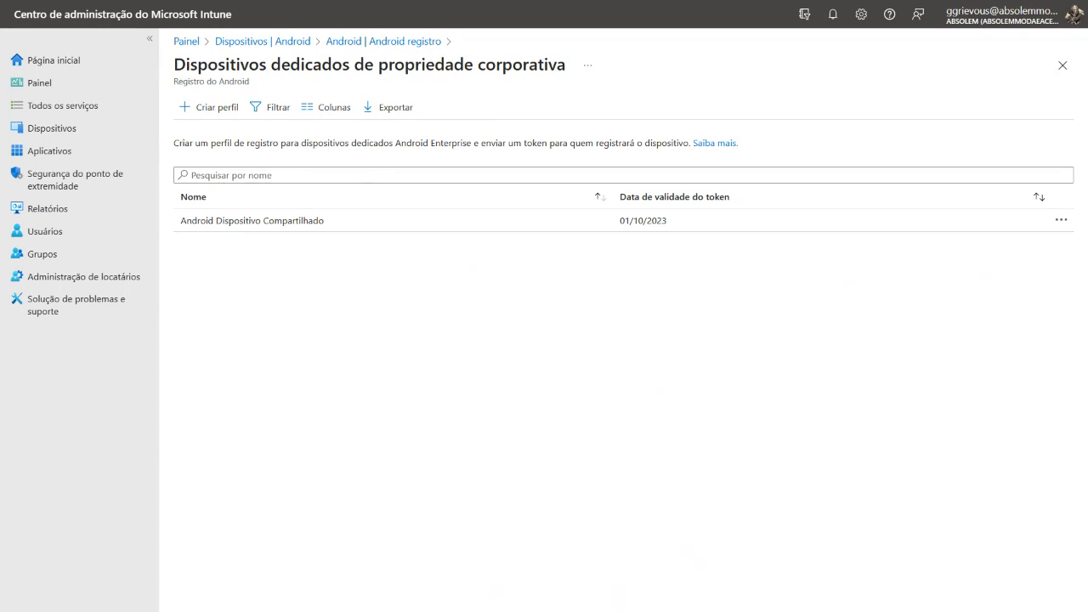
Start a new enrollment profile named "Android - Modo Compartilhado" with the corporate-owned dedicated device token type using Azure AD shared mode
{"action": "left_click", "coordinate": [217, 108]}
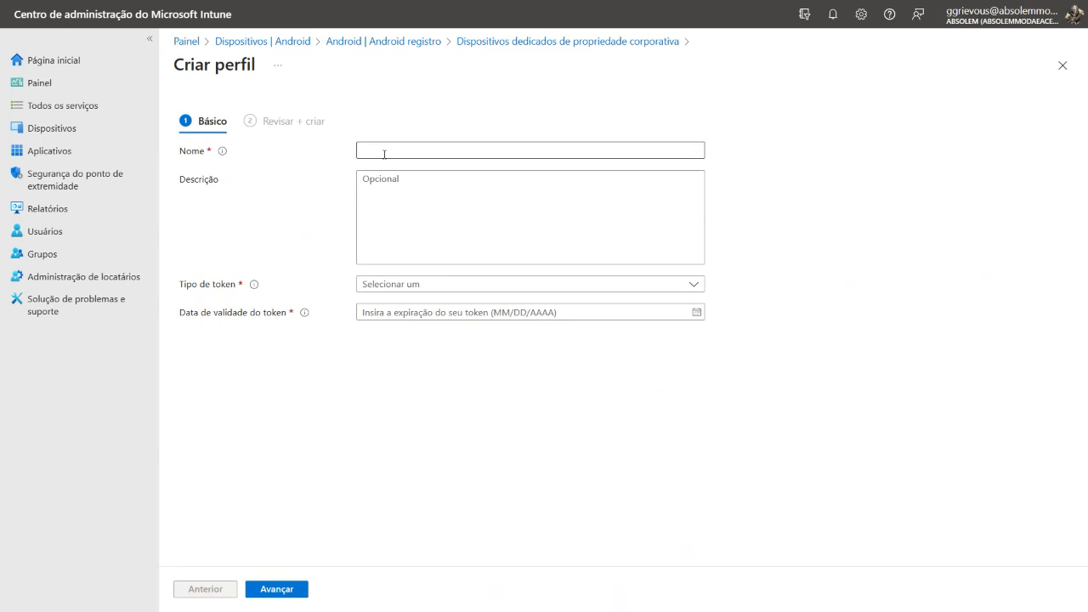
{"action": "left_click", "coordinate": [386, 153]}
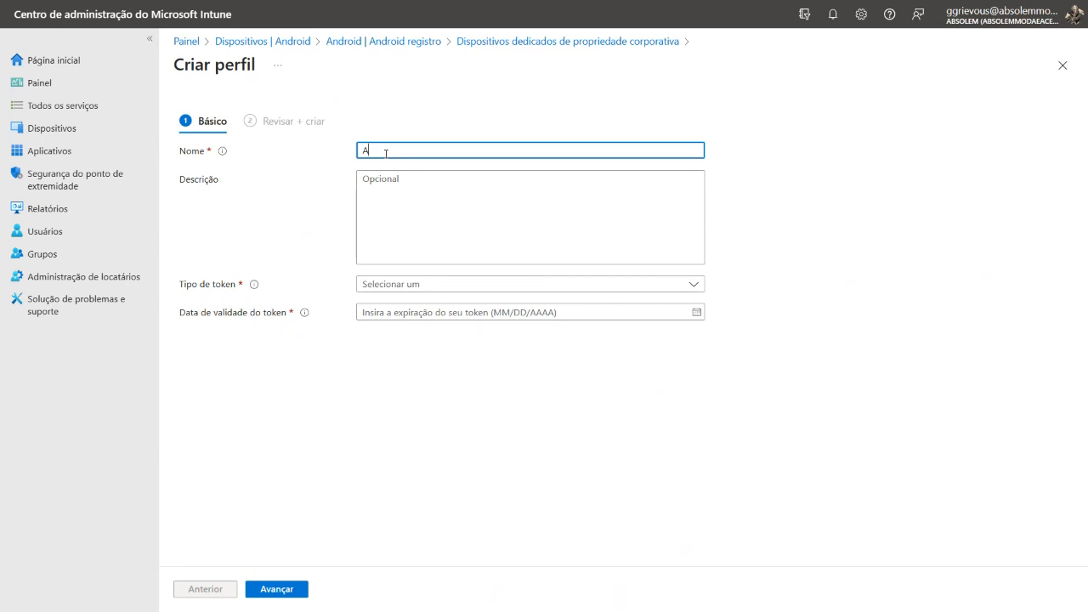
{"action": "type", "text": "Android - Modo Compartilhado"}
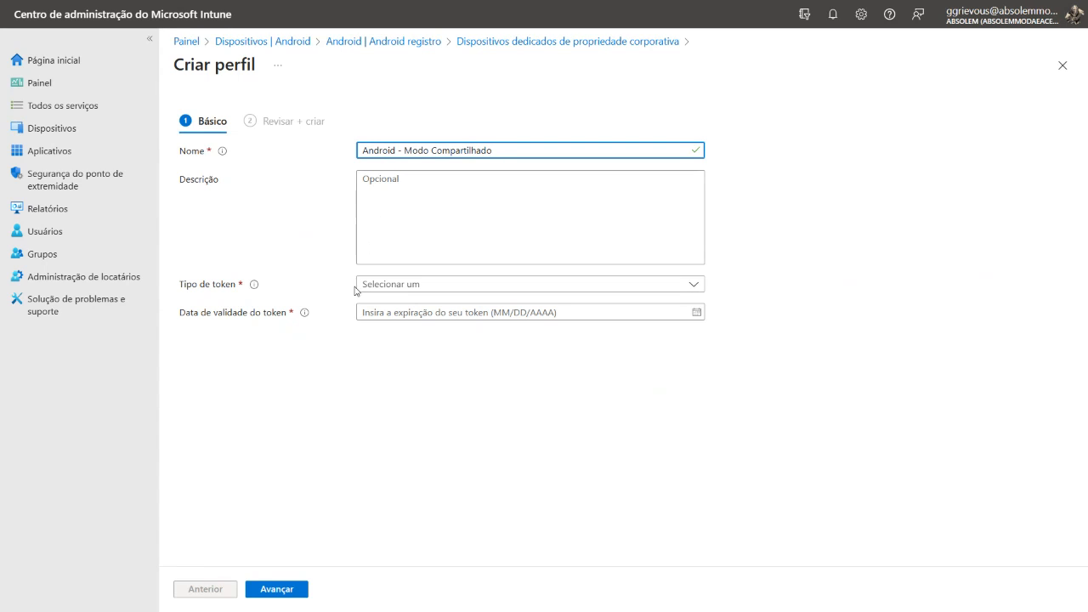
{"action": "left_click", "coordinate": [410, 287]}
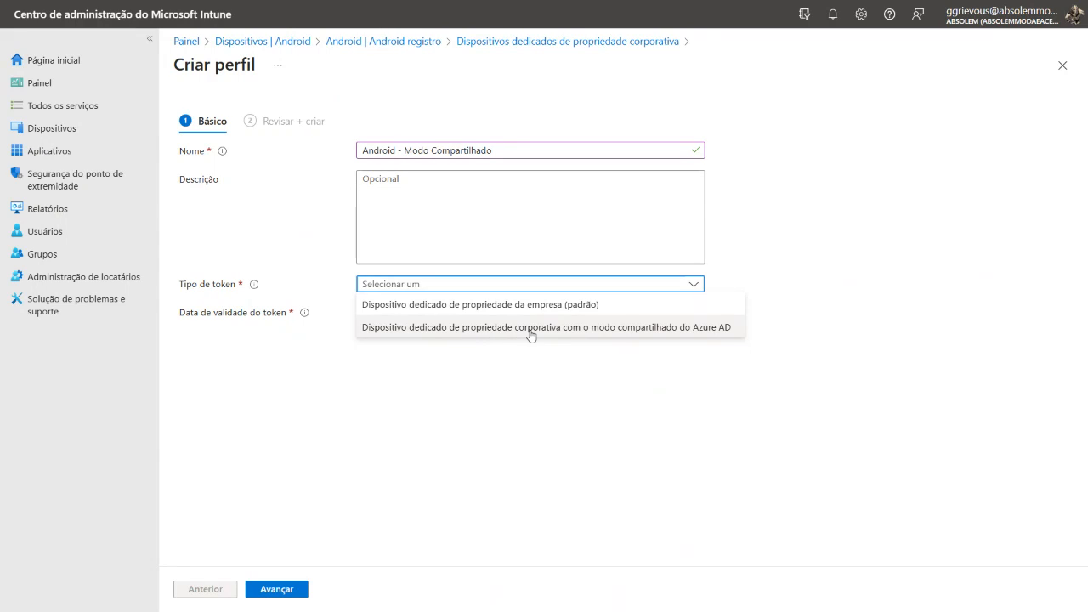
{"action": "left_click", "coordinate": [679, 334]}
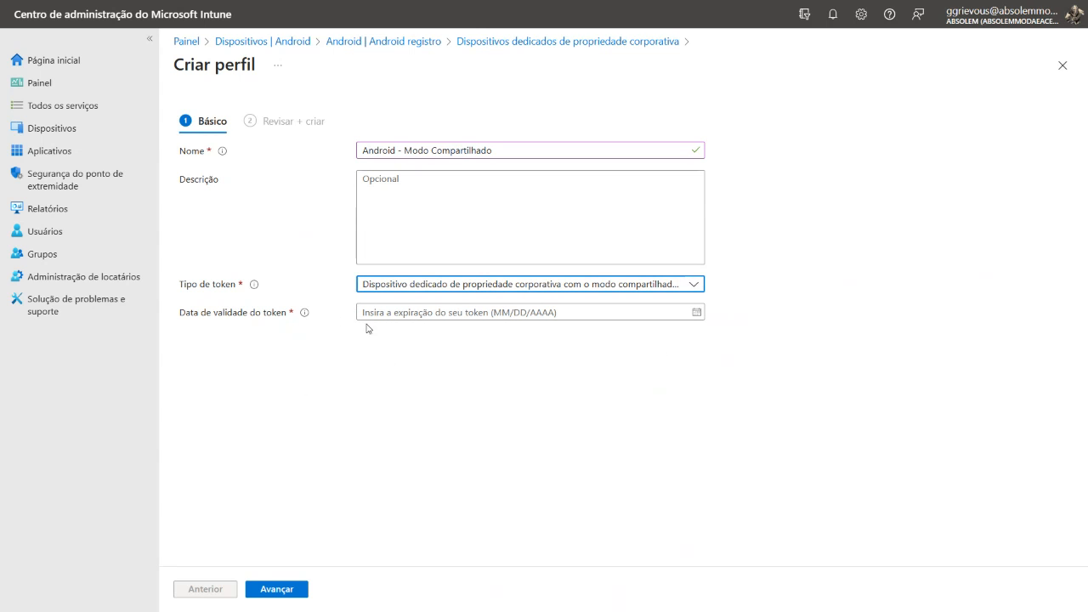
Set the token expiration date to 07/06/2023 and create the enrollment profile
{"action": "left_click", "coordinate": [422, 312]}
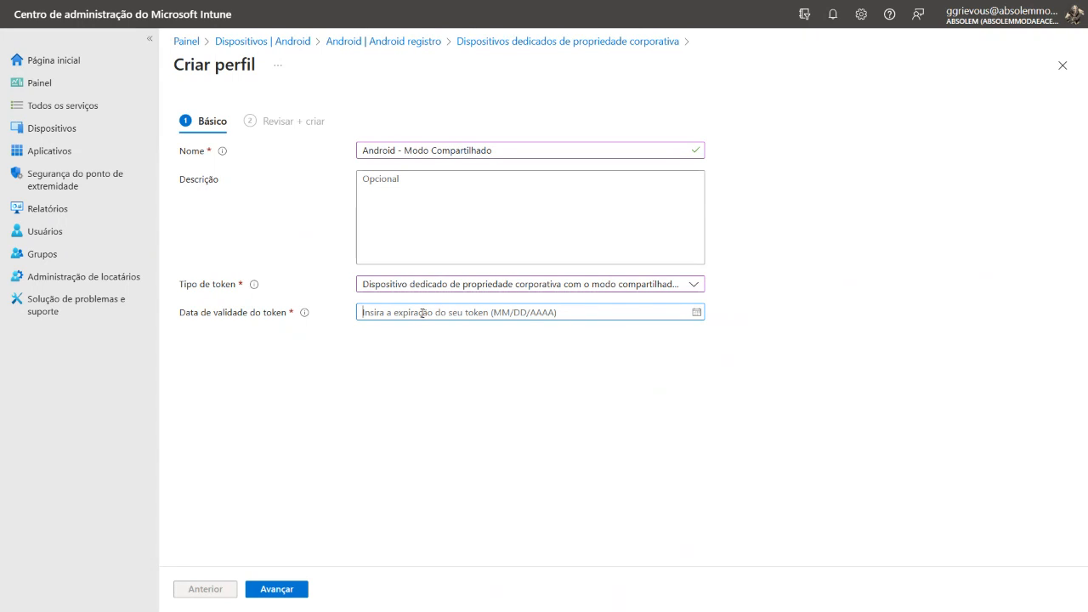
{"action": "left_click", "coordinate": [697, 312]}
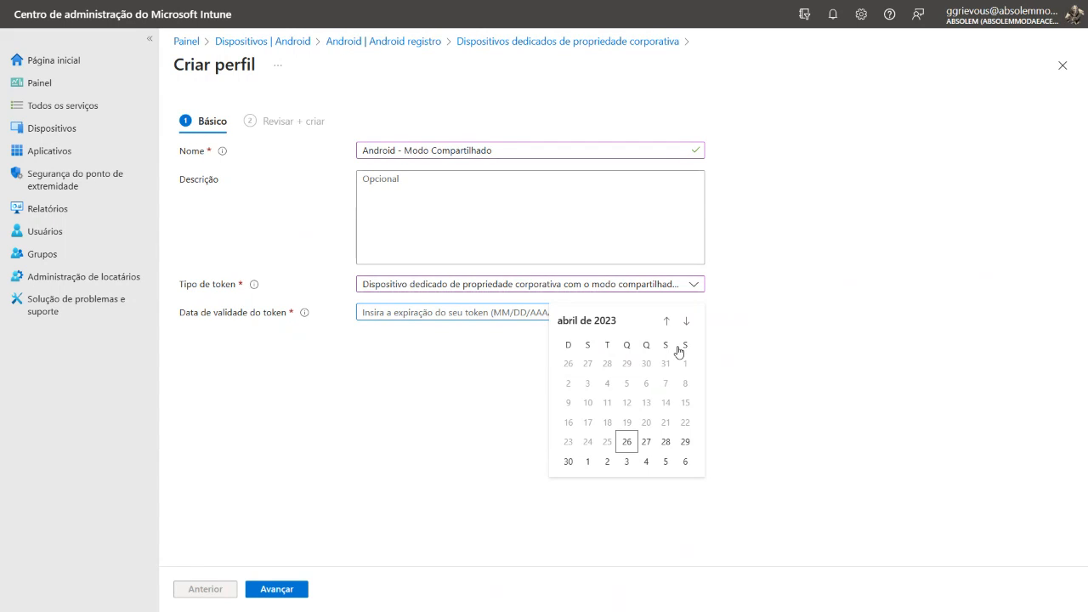
{"action": "left_click", "coordinate": [687, 321]}
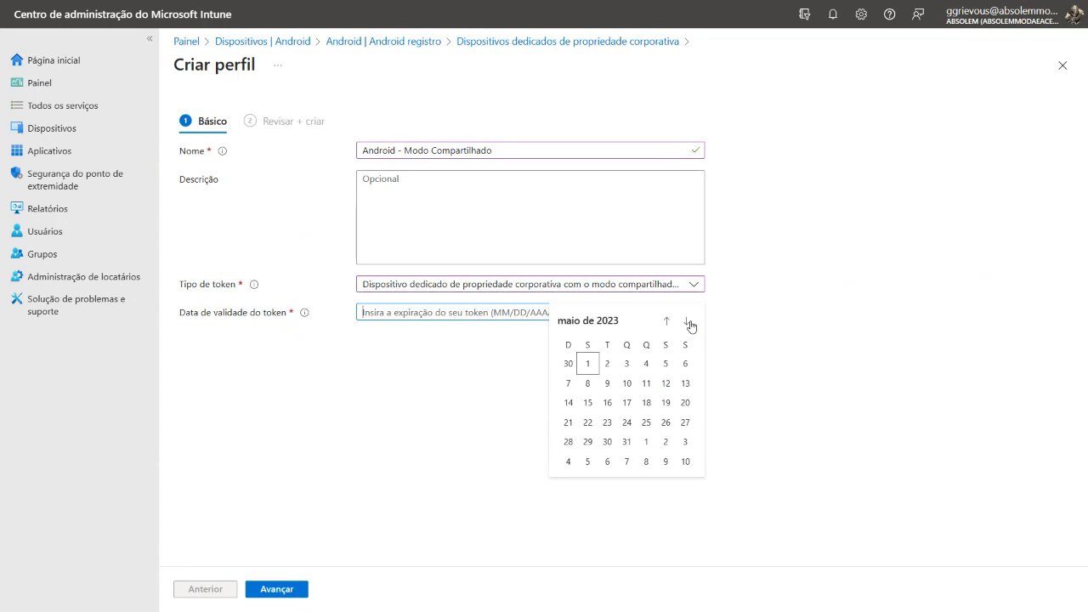
{"action": "left_click", "coordinate": [688, 322]}
{"action": "left_click", "coordinate": [689, 323]}
{"action": "left_click", "coordinate": [690, 324]}
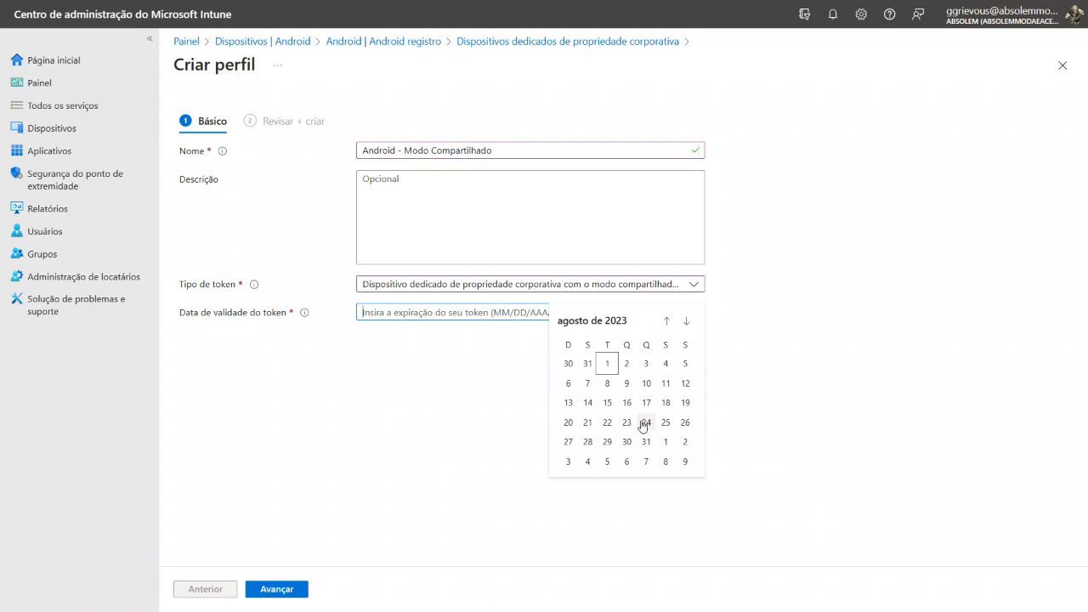
{"action": "left_click", "coordinate": [667, 321]}
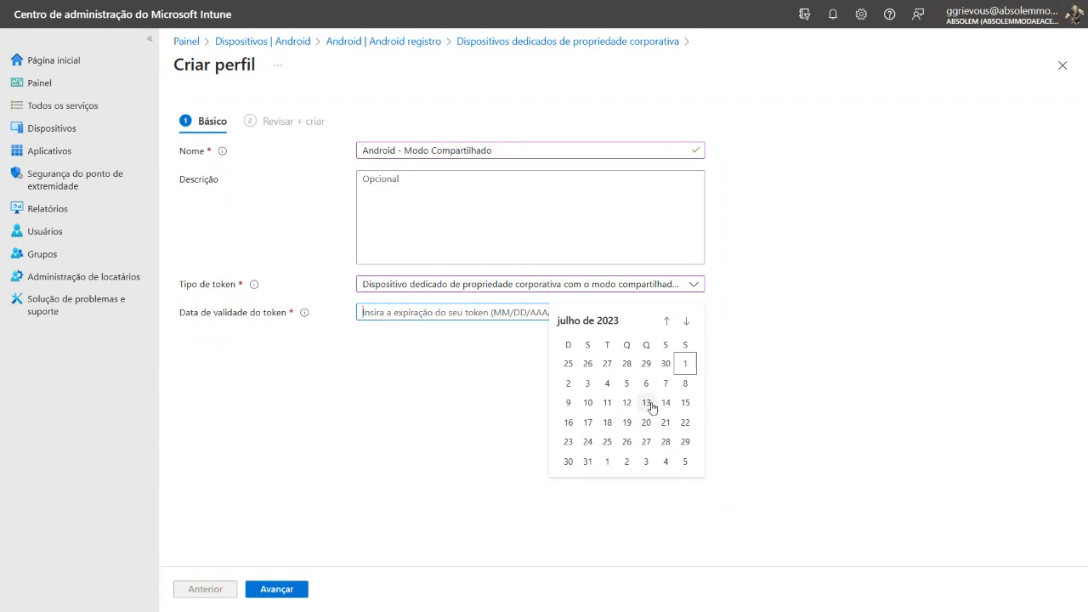
{"action": "left_click", "coordinate": [646, 384]}
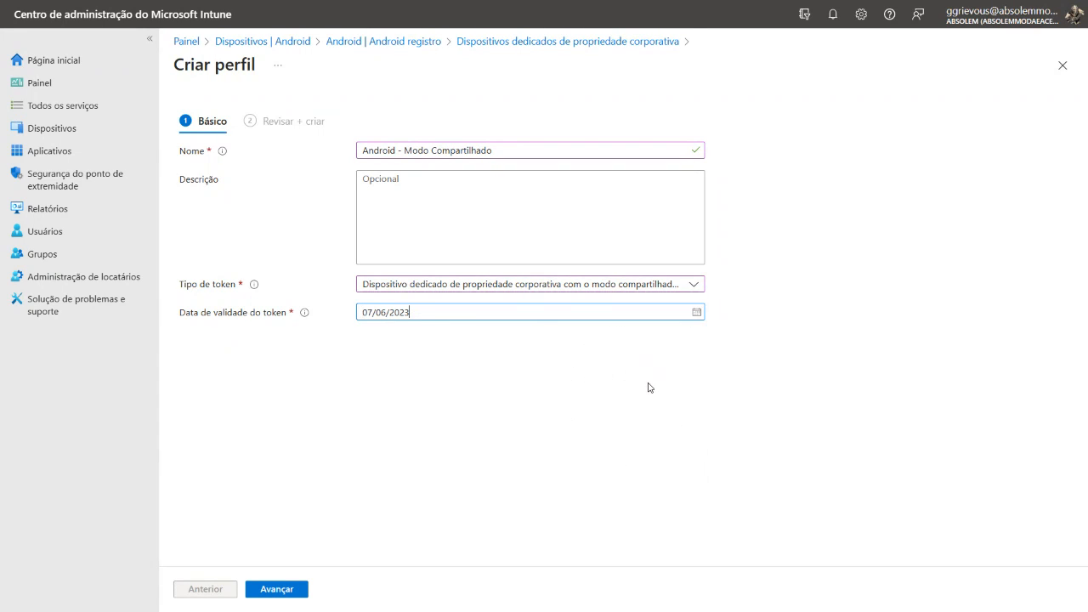
{"action": "left_click", "coordinate": [277, 589]}
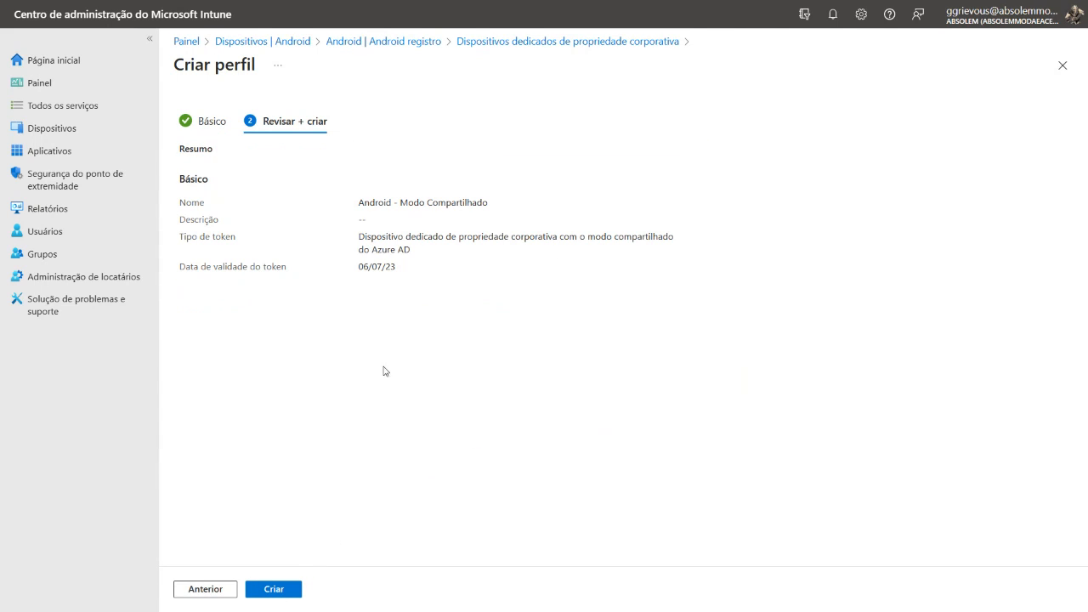
{"action": "left_click", "coordinate": [284, 588]}
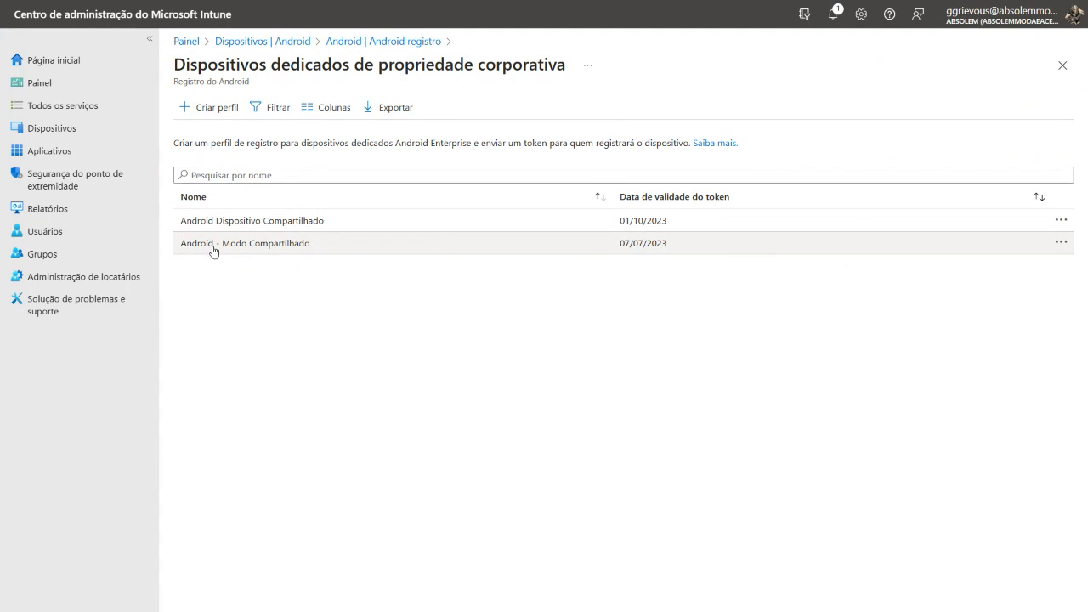
Open the token details of the Android - Modo Compartilhado profile and reveal its enrollment token and QR code
{"action": "left_click", "coordinate": [299, 247]}
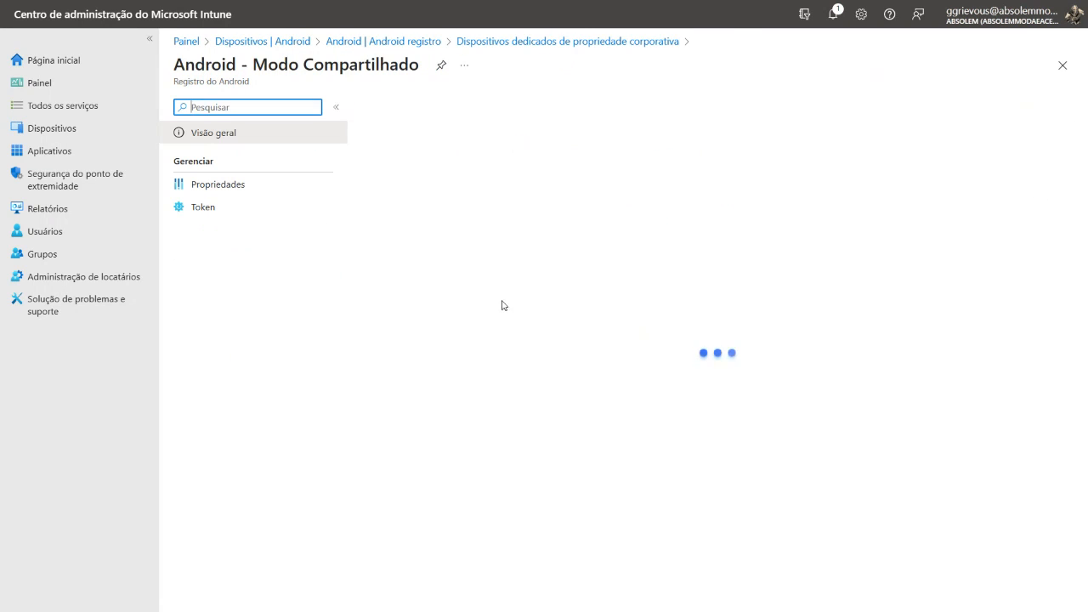
{"action": "left_click", "coordinate": [198, 212]}
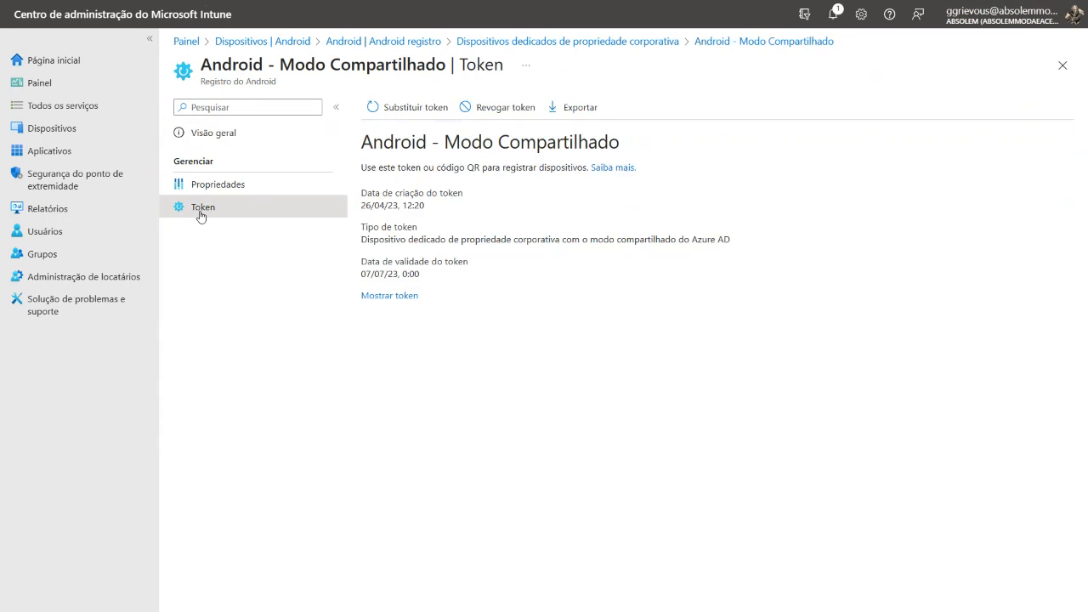
{"action": "left_click", "coordinate": [396, 297]}
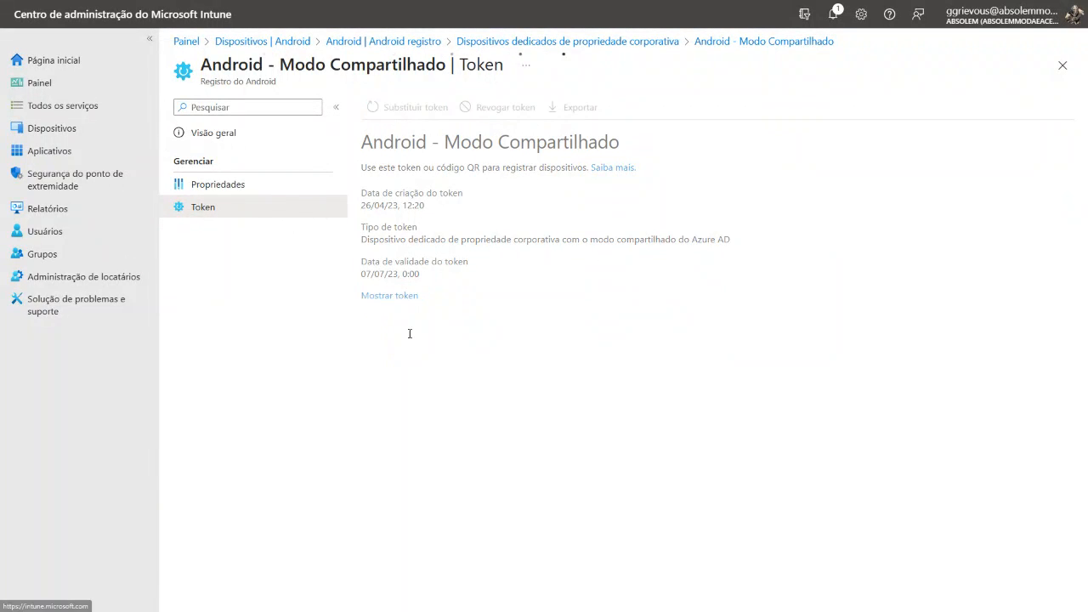
{"action": "left_click_drag", "start_coordinate": [465, 310], "coordinate": [361, 310]}
{"action": "left_click", "coordinate": [470, 312]}
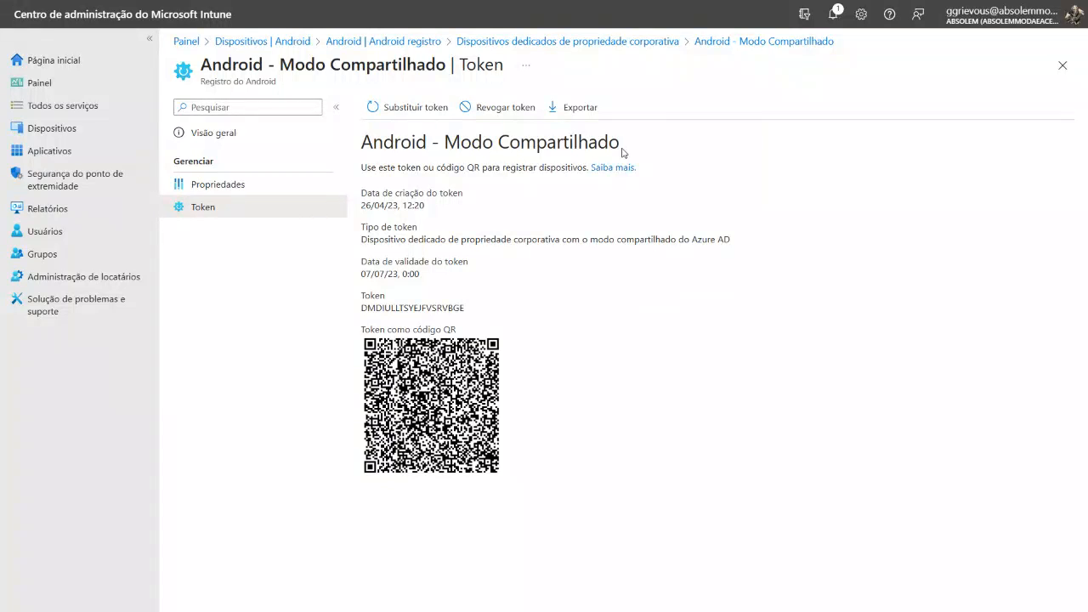
Copy the profile name "Android - Modo Compartilhado" from the token page heading
{"action": "left_click_drag", "start_coordinate": [620, 146], "coordinate": [361, 144]}
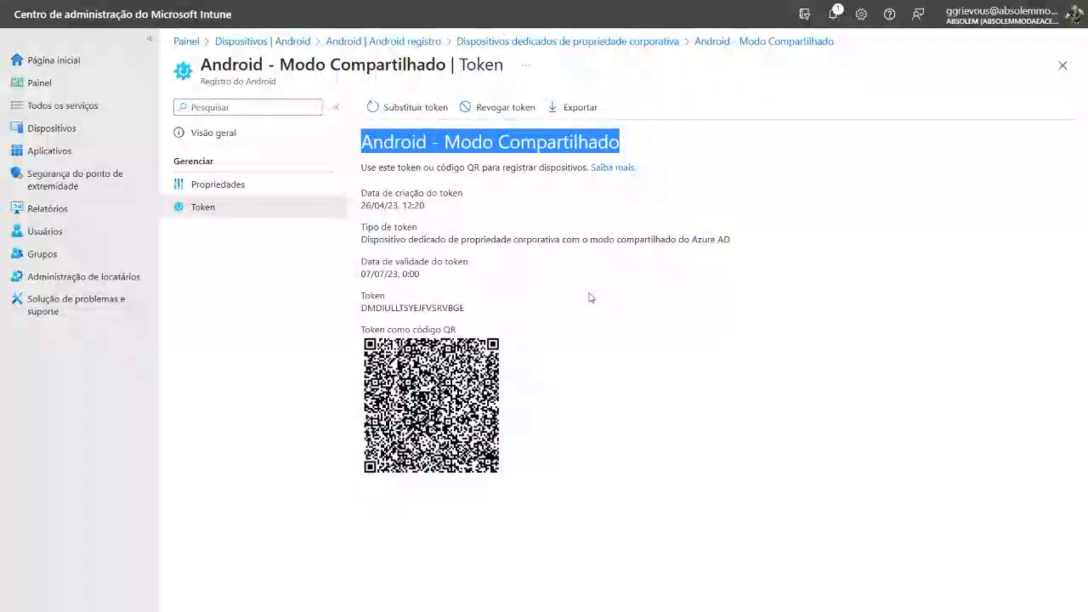
{"action": "right_click", "coordinate": [529, 142]}
{"action": "left_click", "coordinate": [576, 153]}
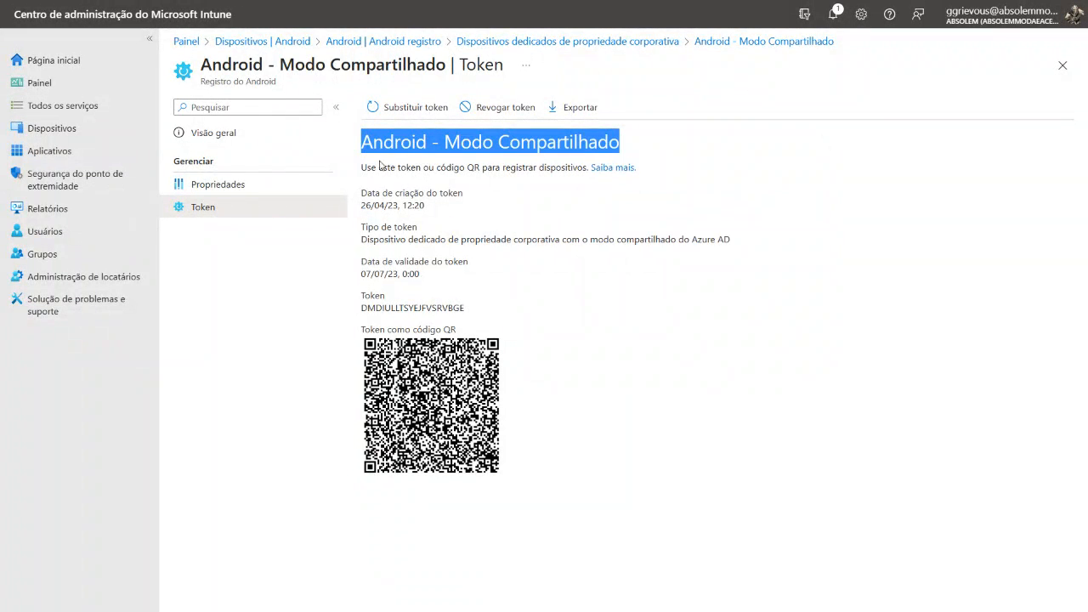
Start a new security group named "Android - Modo Compartilhado" with the membership type Dispositivo Dinâmico
{"action": "left_click", "coordinate": [80, 256]}
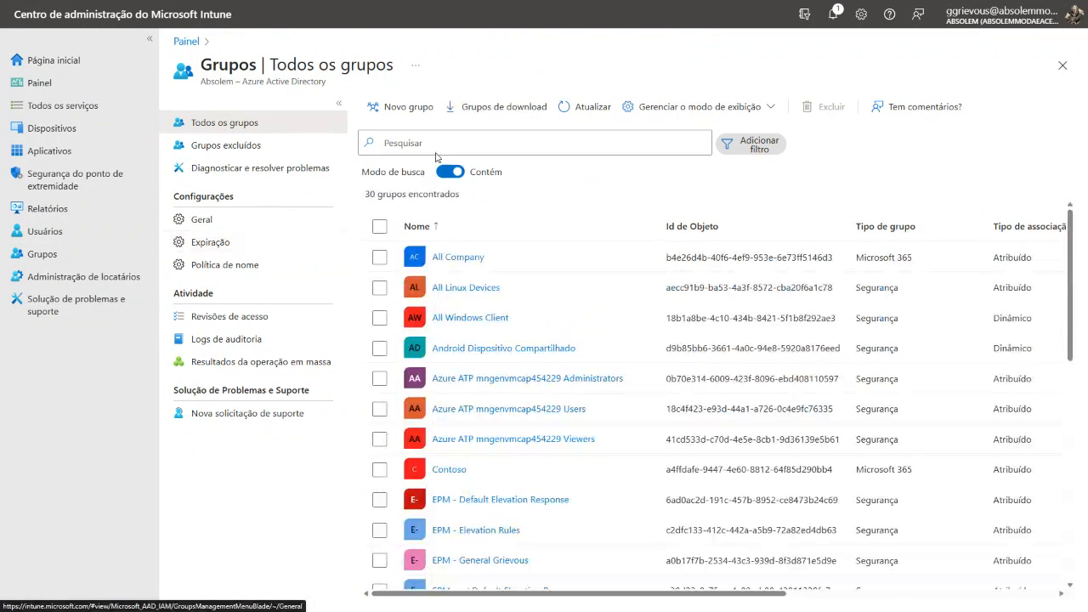
{"action": "left_click", "coordinate": [396, 108]}
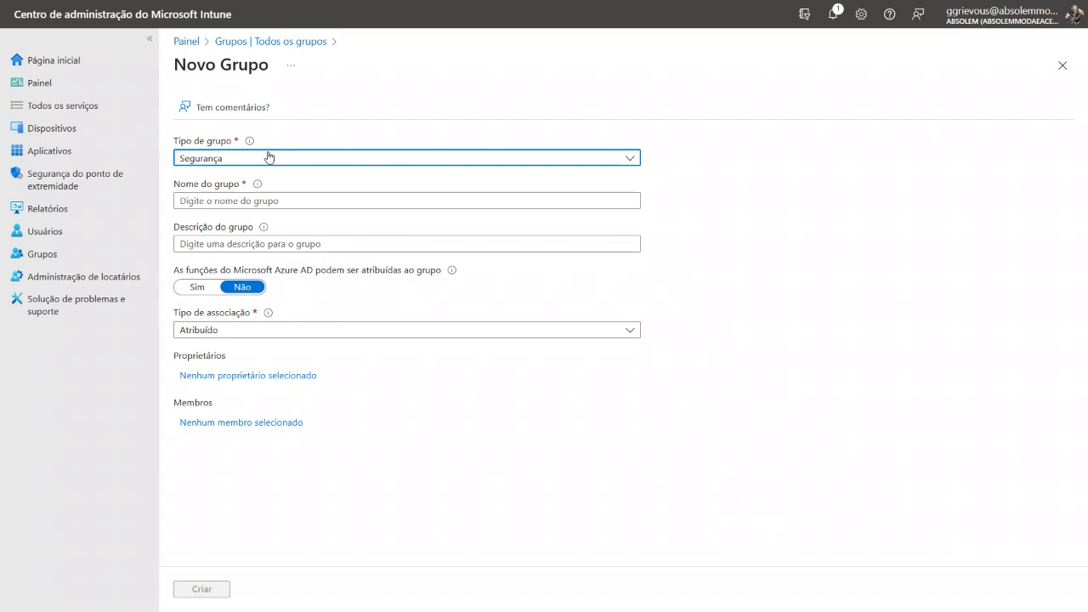
{"action": "left_click", "coordinate": [290, 196]}
{"action": "type", "text": "Android - Modo Compartilhado"}
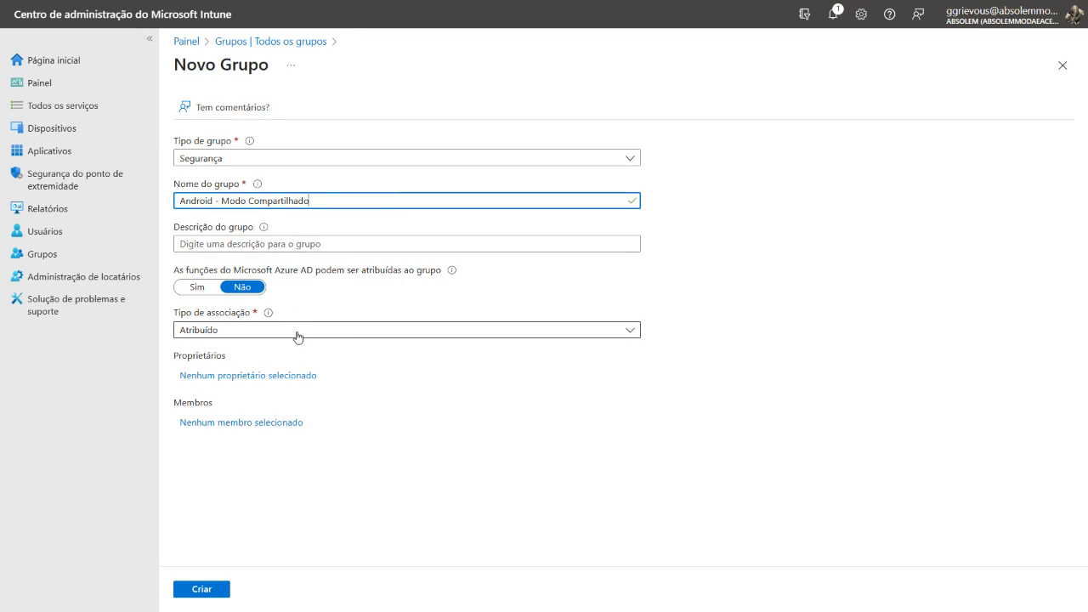
{"action": "left_click", "coordinate": [298, 331]}
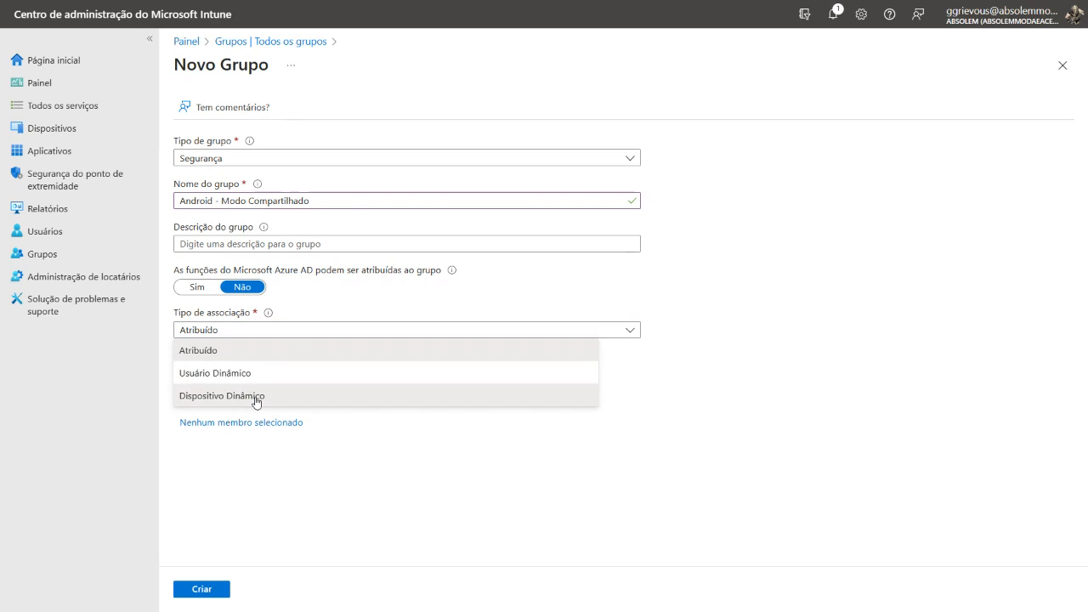
{"action": "left_click", "coordinate": [255, 397]}
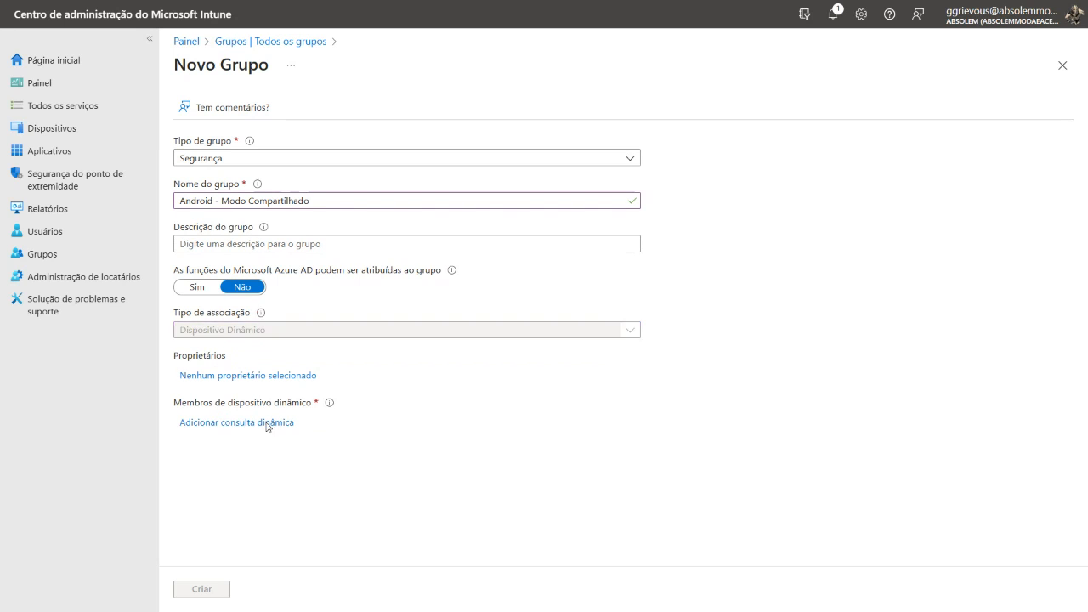
Start a dynamic membership rule for the new group with the property enrollmentProfileName and the operator Equals
{"action": "left_click", "coordinate": [266, 424]}
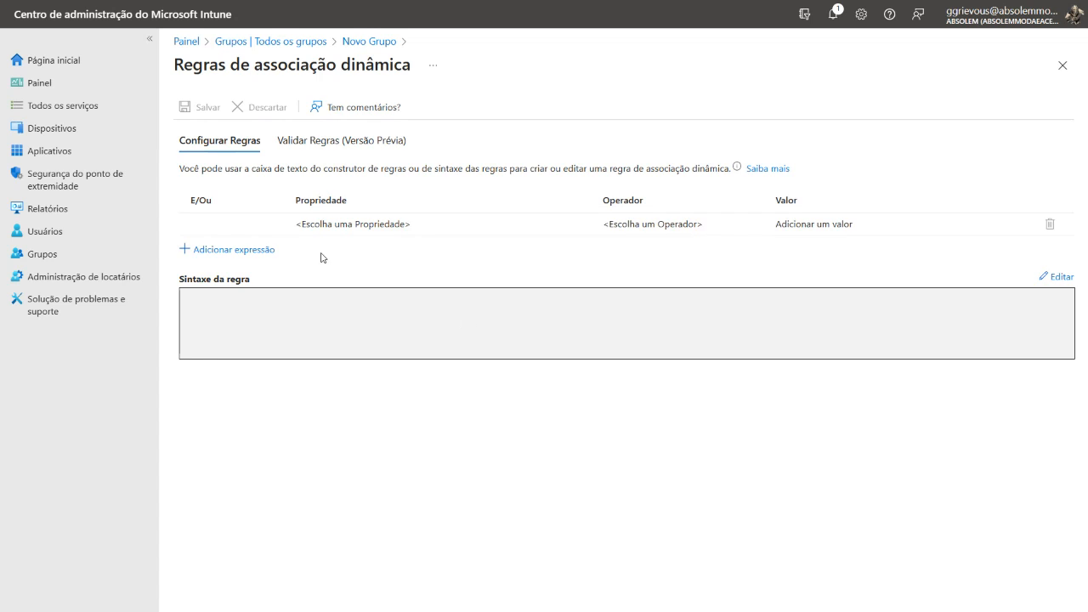
{"action": "left_click", "coordinate": [360, 224]}
{"action": "scroll", "coordinate": [500, 337], "scroll_direction": "down", "scroll_amount": 1}
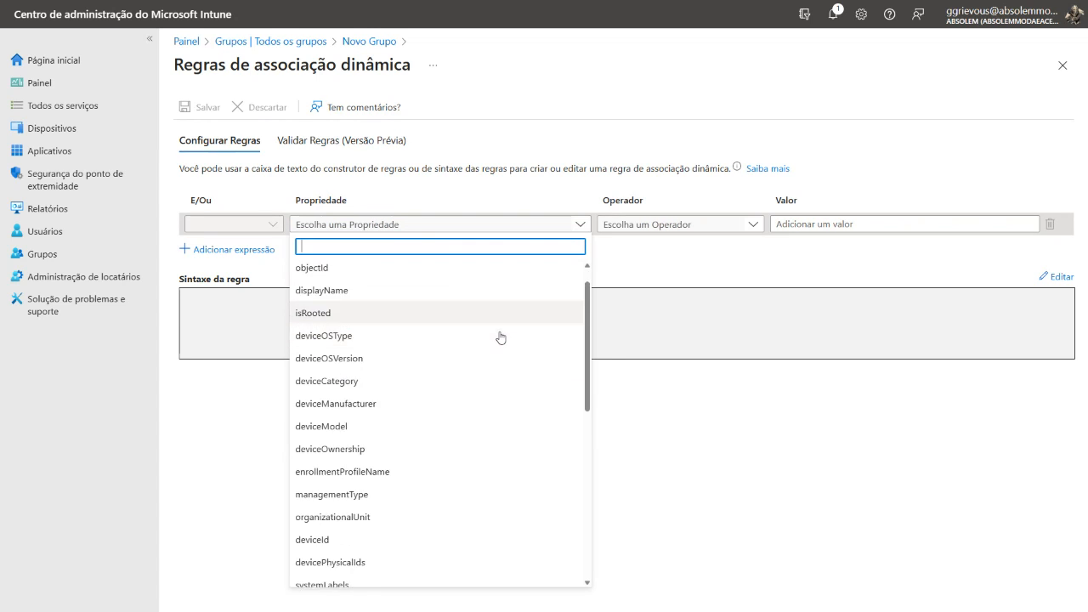
{"action": "scroll", "coordinate": [379, 453], "scroll_direction": "down", "scroll_amount": 1}
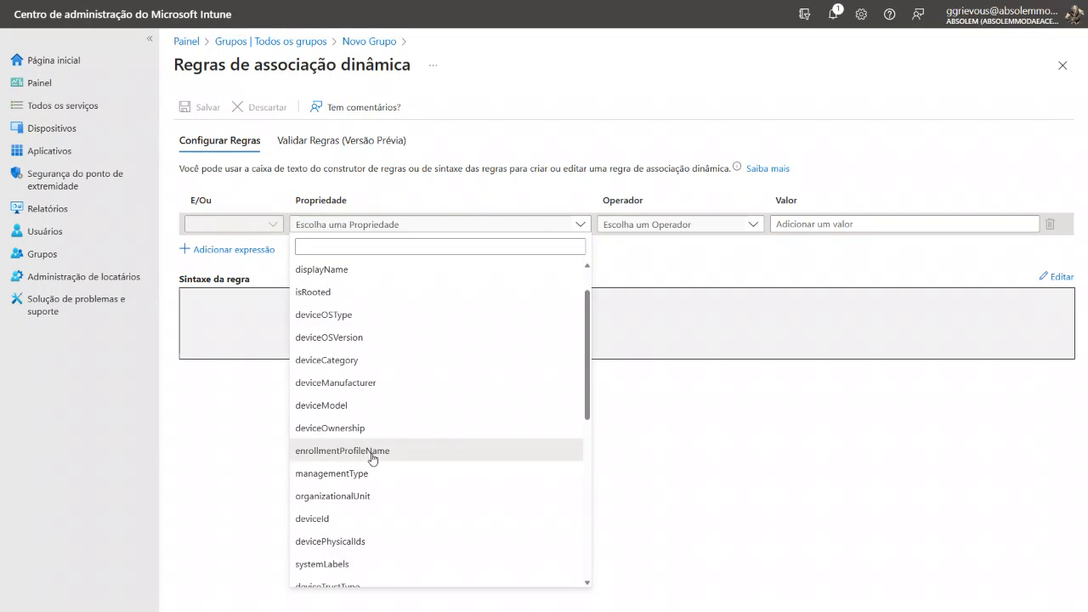
{"action": "left_click", "coordinate": [380, 458]}
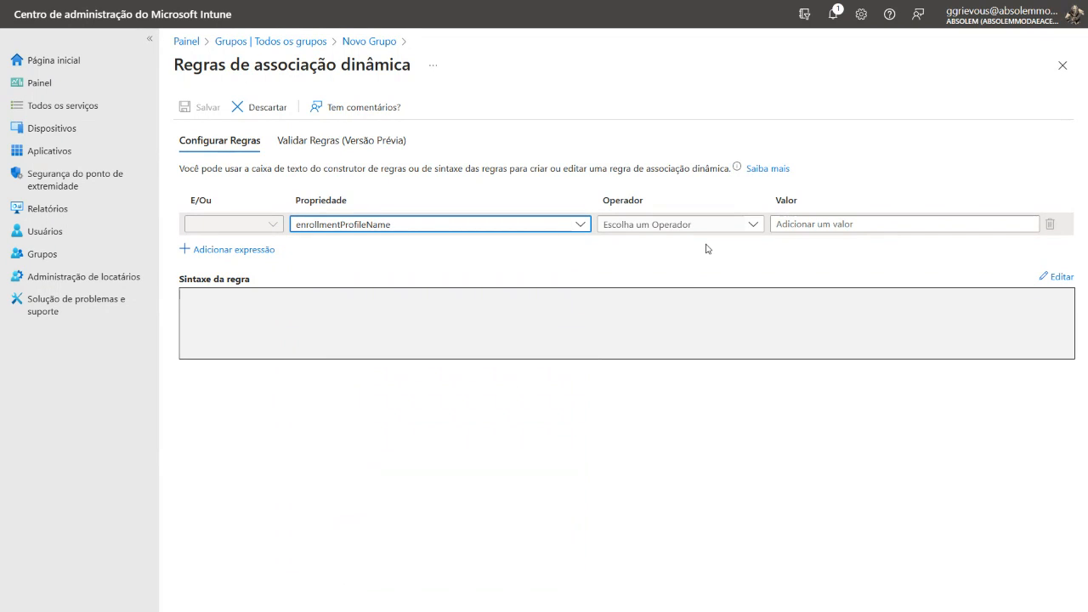
{"action": "left_click", "coordinate": [680, 224]}
{"action": "left_click", "coordinate": [613, 387]}
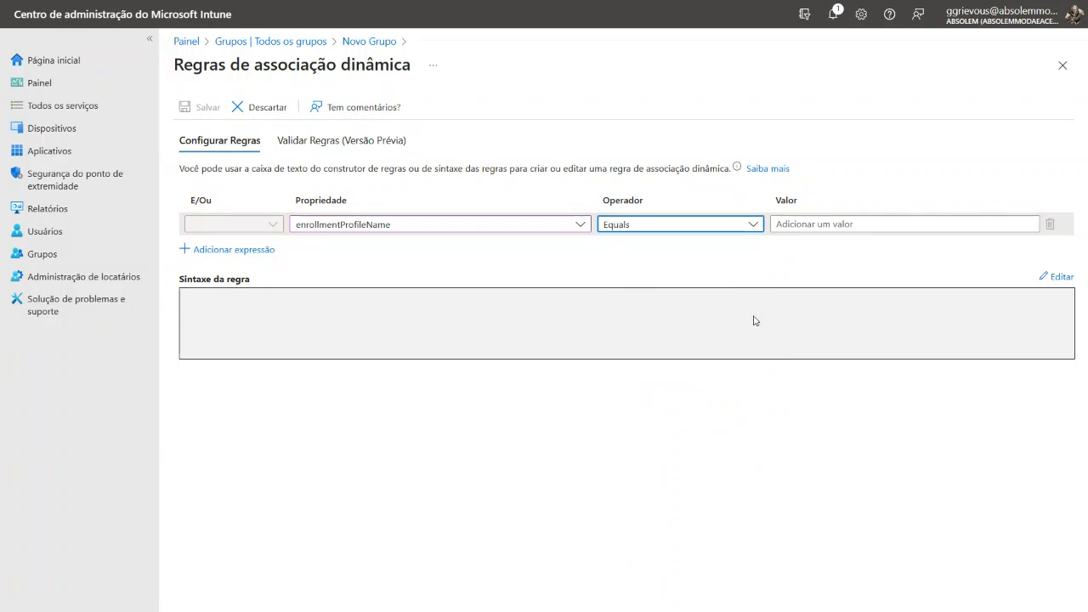
Save the membership rule with the value "Android - Modo Compartilhado" and create the group
{"action": "left_click", "coordinate": [831, 227]}
{"action": "type", "text": "Android - Modo Compartilhado"}
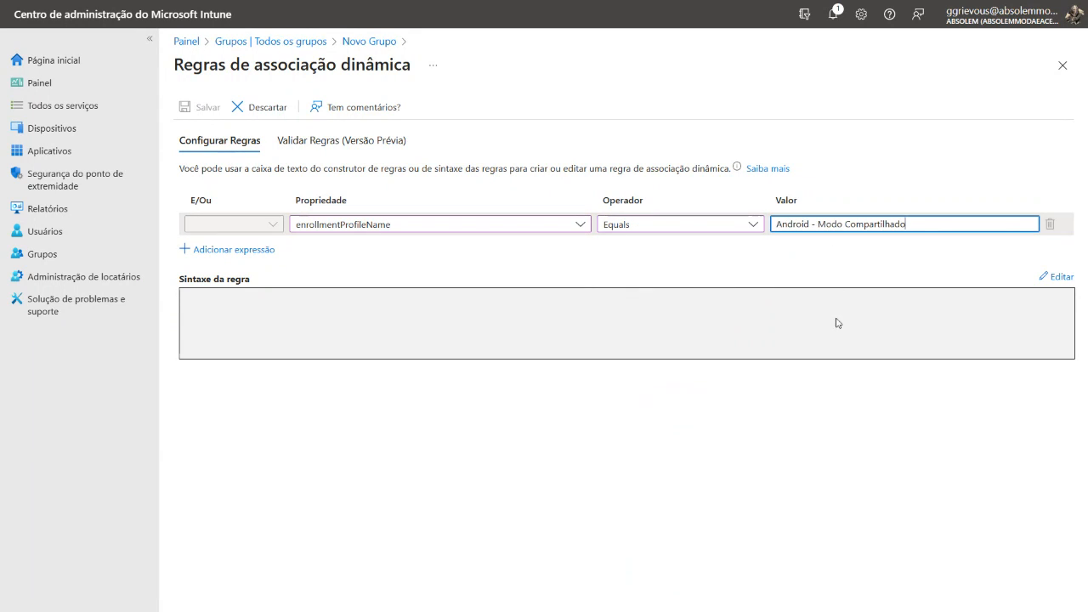
{"action": "left_click", "coordinate": [821, 330]}
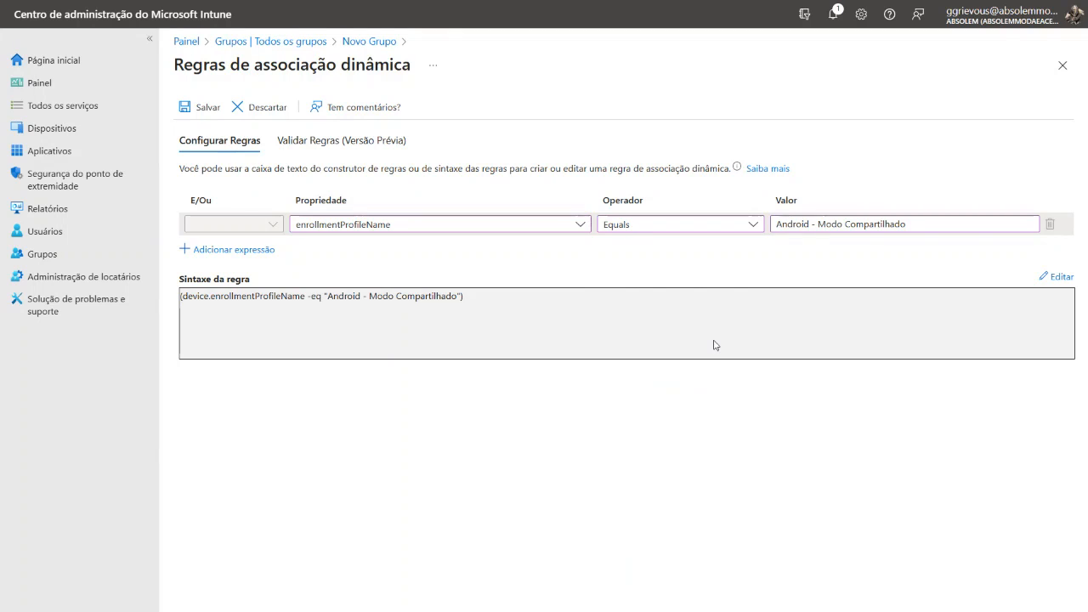
{"action": "left_click", "coordinate": [185, 108]}
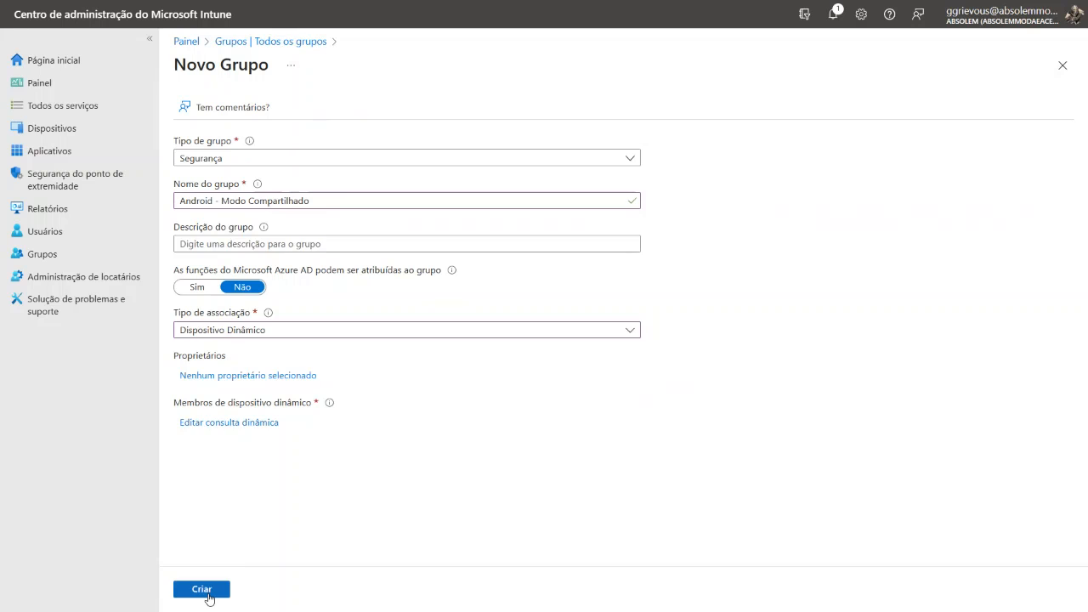
{"action": "left_click", "coordinate": [204, 589]}
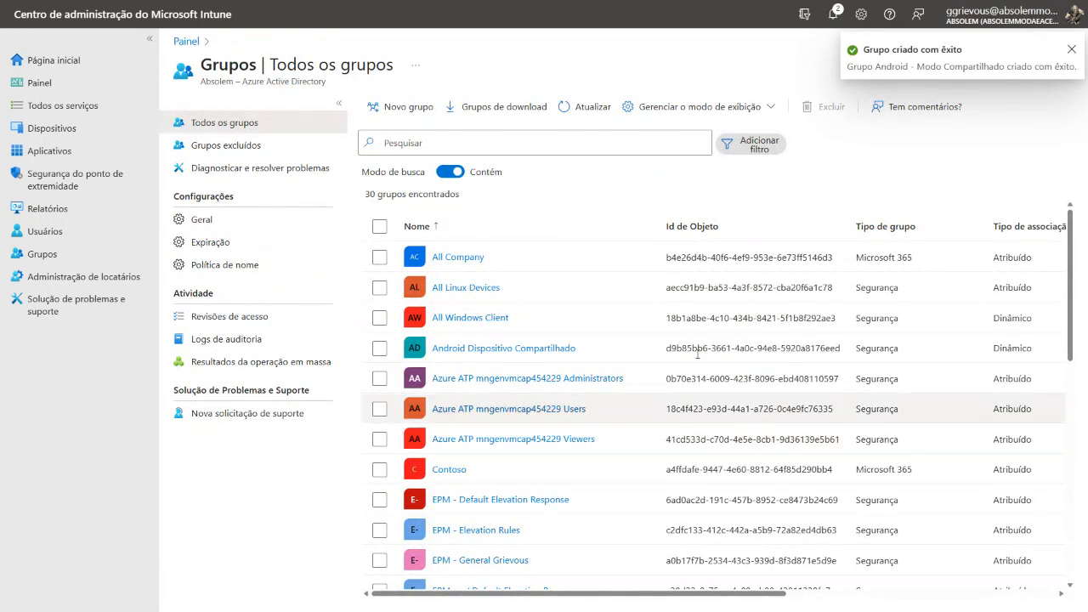
Search the groups for "android" and check the members of the Android Dispositivo Compartilhado group
{"action": "left_click", "coordinate": [592, 140]}
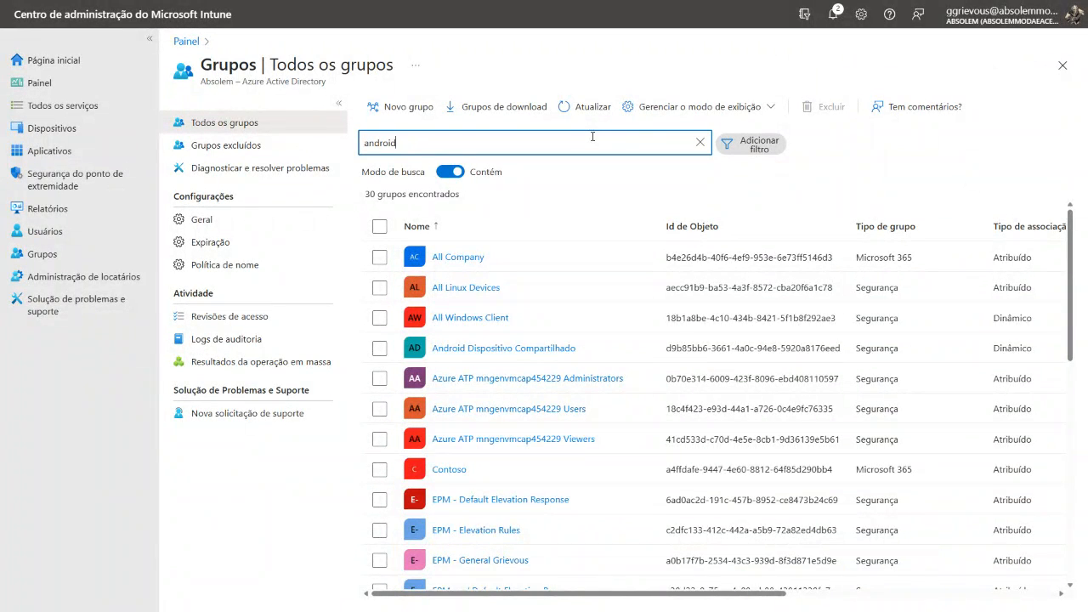
{"action": "left_click", "coordinate": [530, 291]}
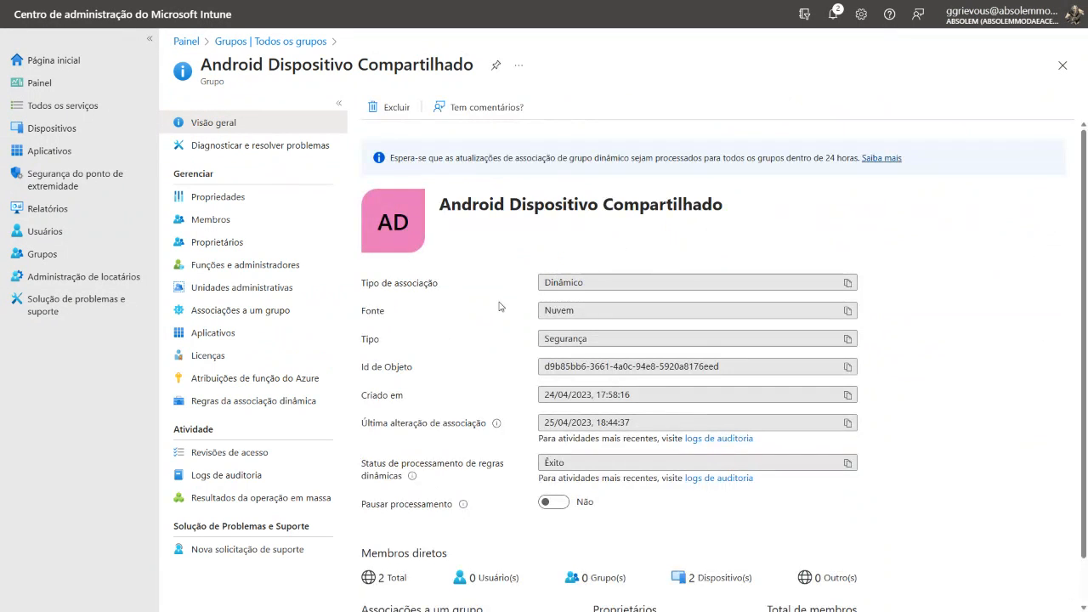
{"action": "left_click", "coordinate": [223, 223]}
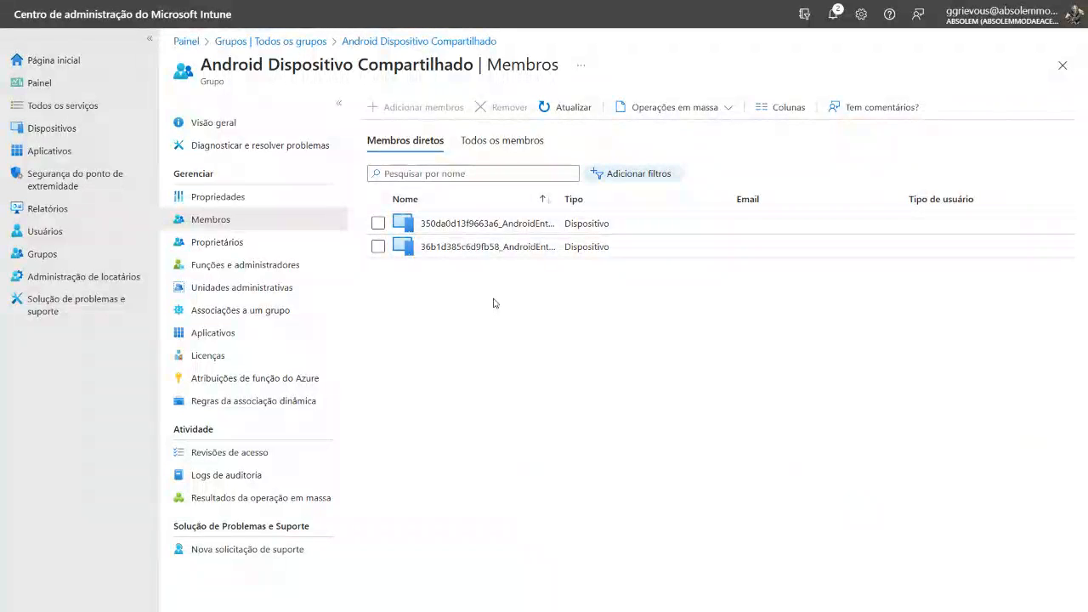
{"action": "left_click", "coordinate": [1062, 65]}
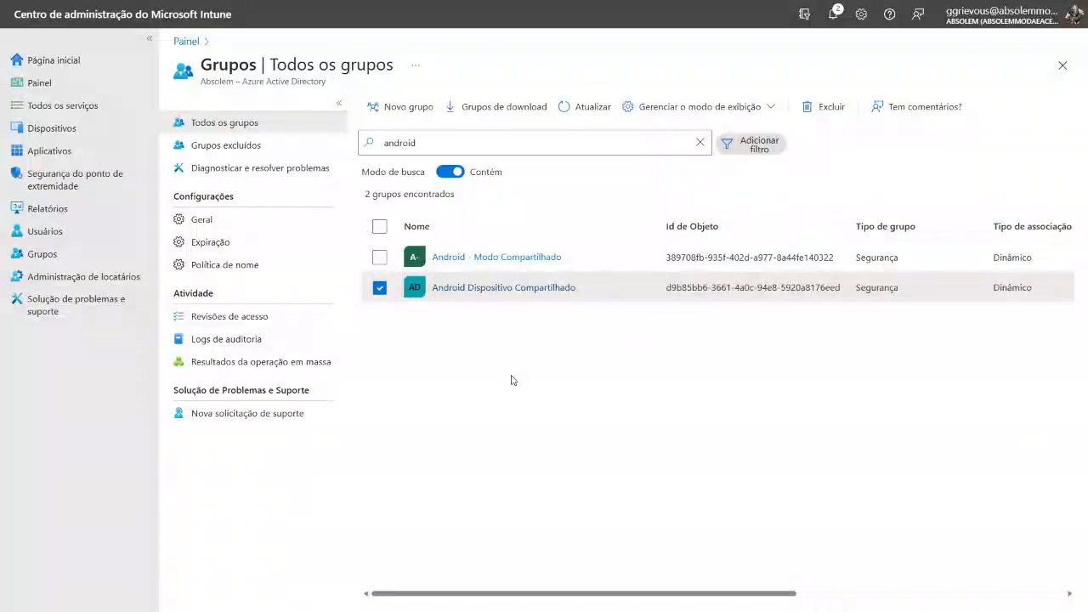
Open the assignments of the Microsoft Teams Android app for editing
{"action": "left_click", "coordinate": [63, 152]}
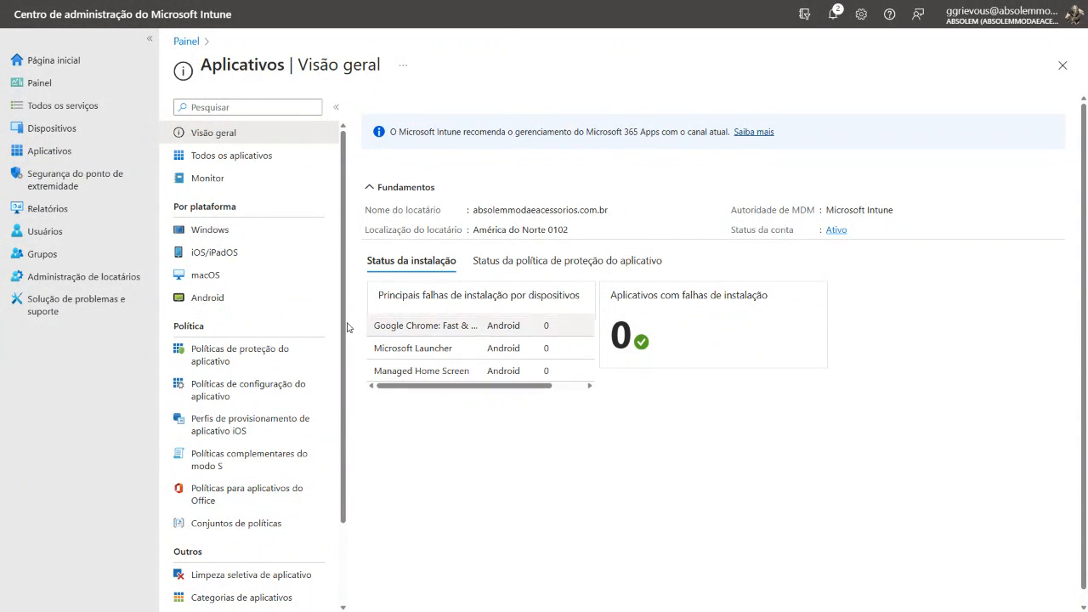
{"action": "left_click", "coordinate": [238, 298]}
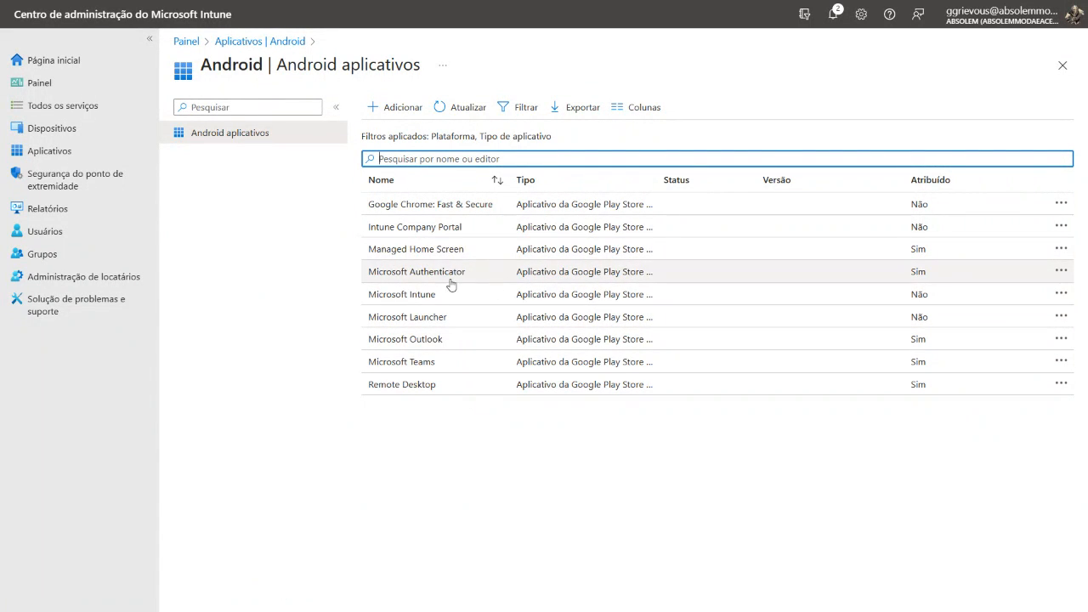
{"action": "left_click", "coordinate": [443, 366]}
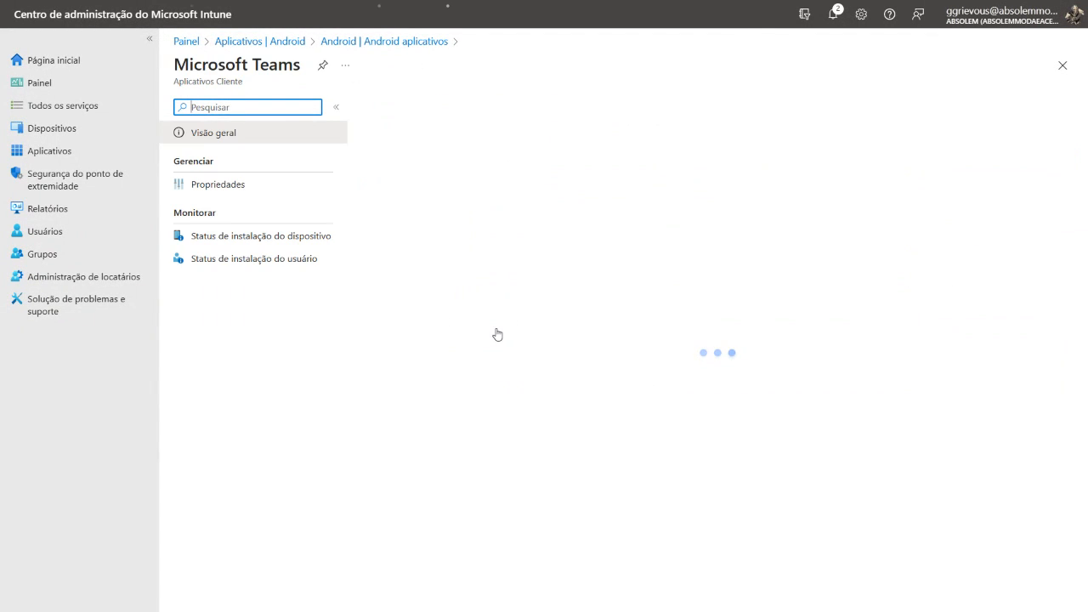
{"action": "left_click", "coordinate": [246, 190]}
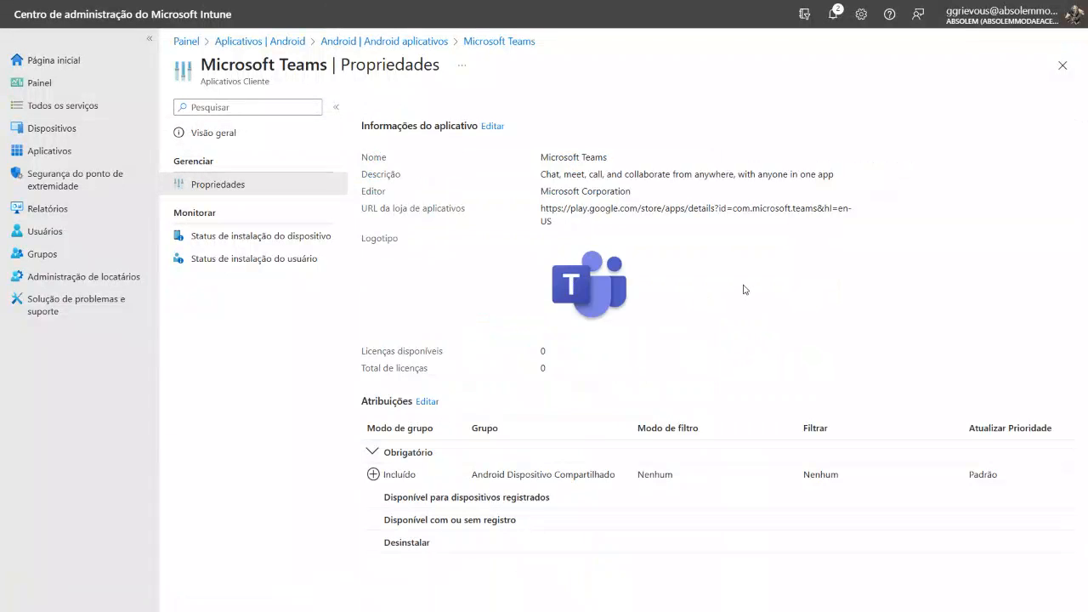
{"action": "left_click", "coordinate": [427, 402]}
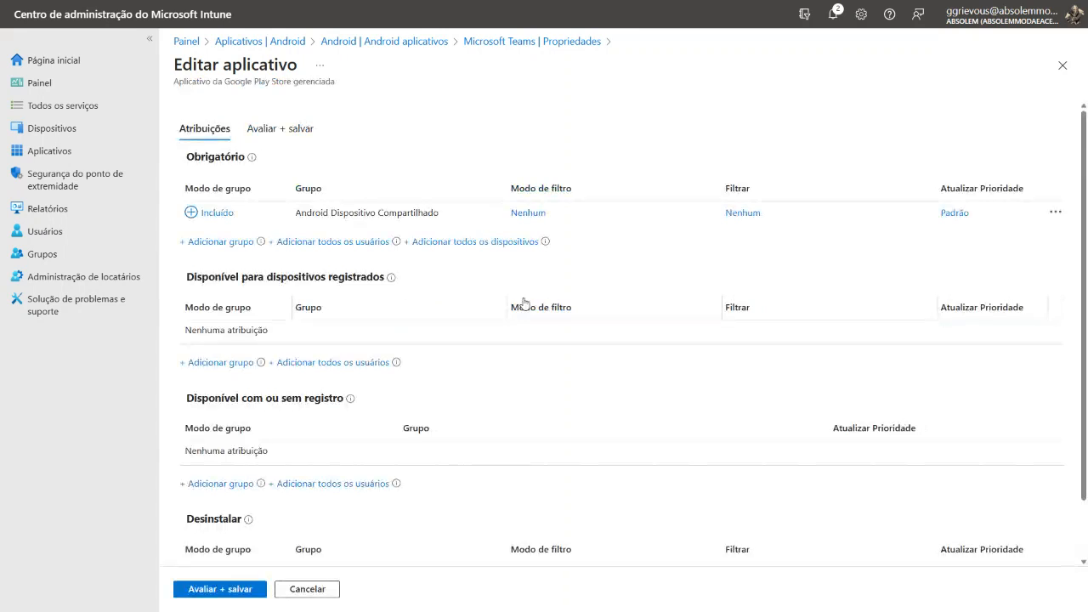
Add the group Android - Modo Compartilhado to the Obrigatório assignments of Microsoft Teams and save the app
{"action": "left_click", "coordinate": [217, 243]}
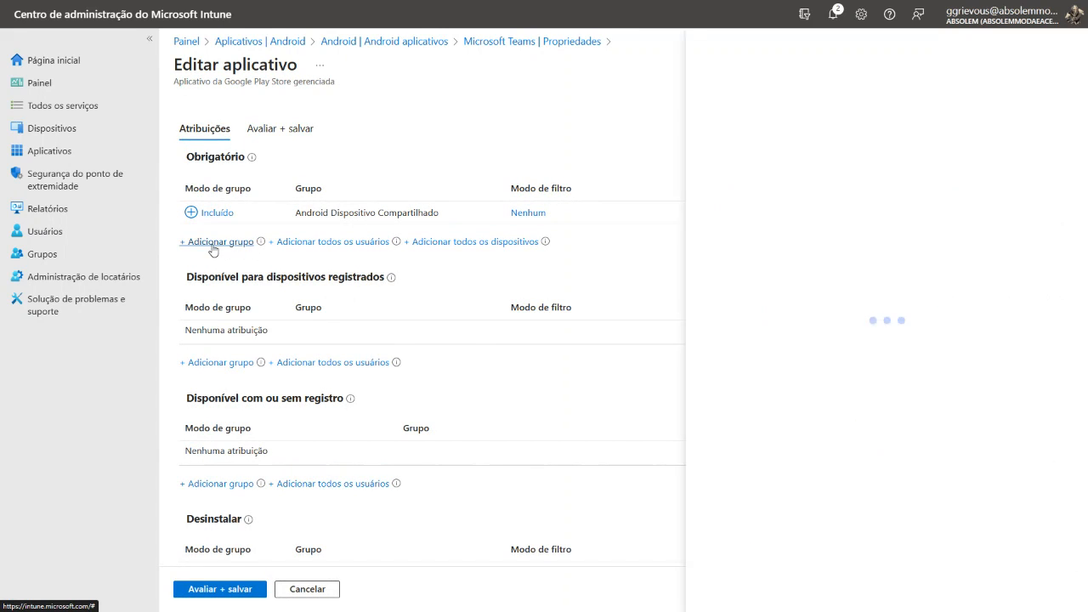
{"action": "type", "text": "Android - Modo Compartilhado"}
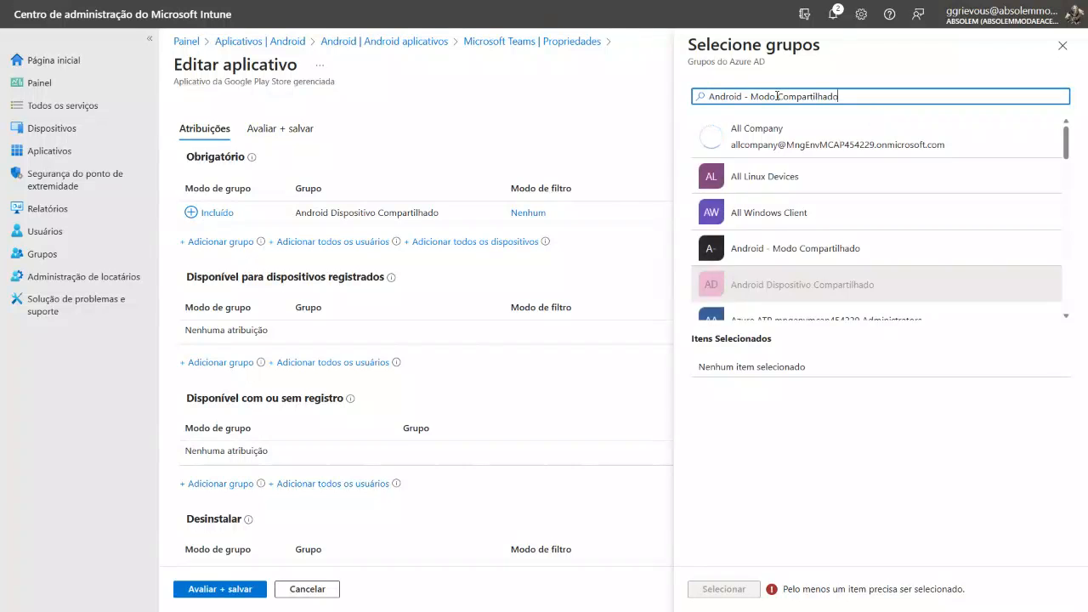
{"action": "left_click", "coordinate": [749, 131]}
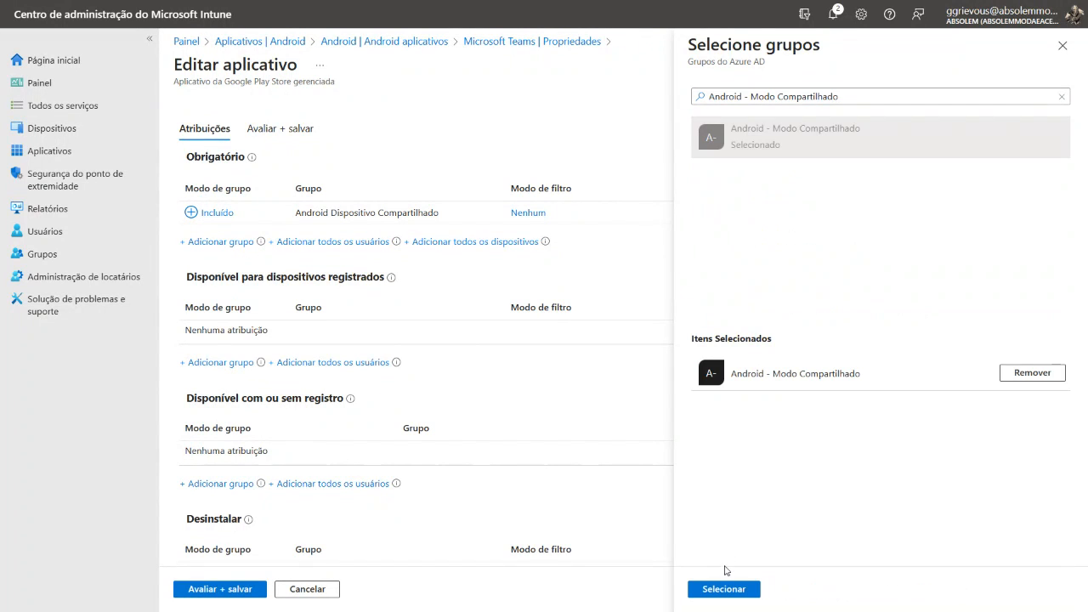
{"action": "left_click", "coordinate": [723, 589]}
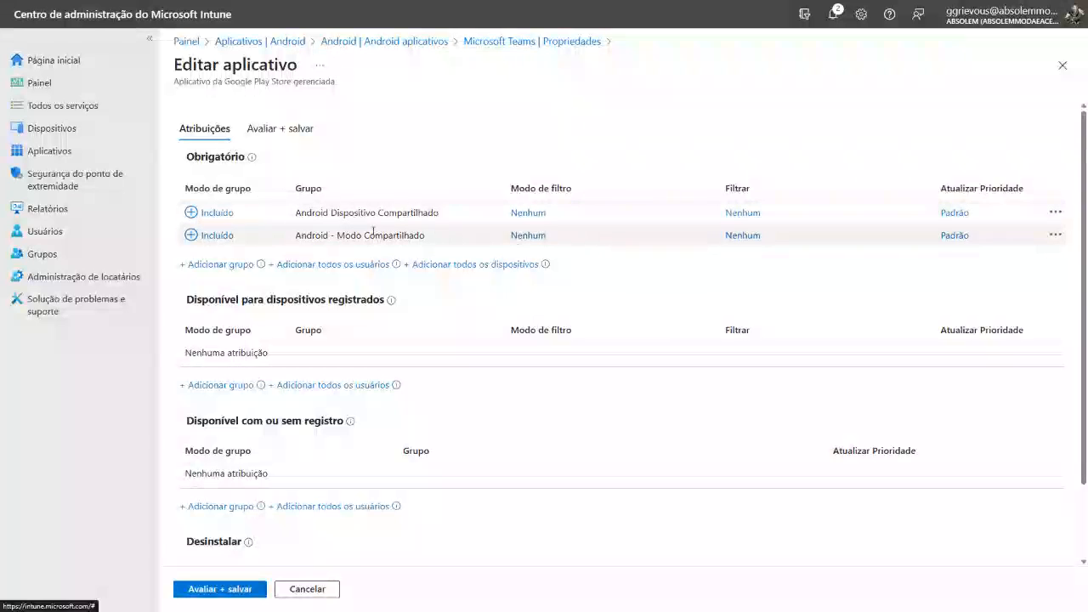
{"action": "left_click", "coordinate": [231, 594]}
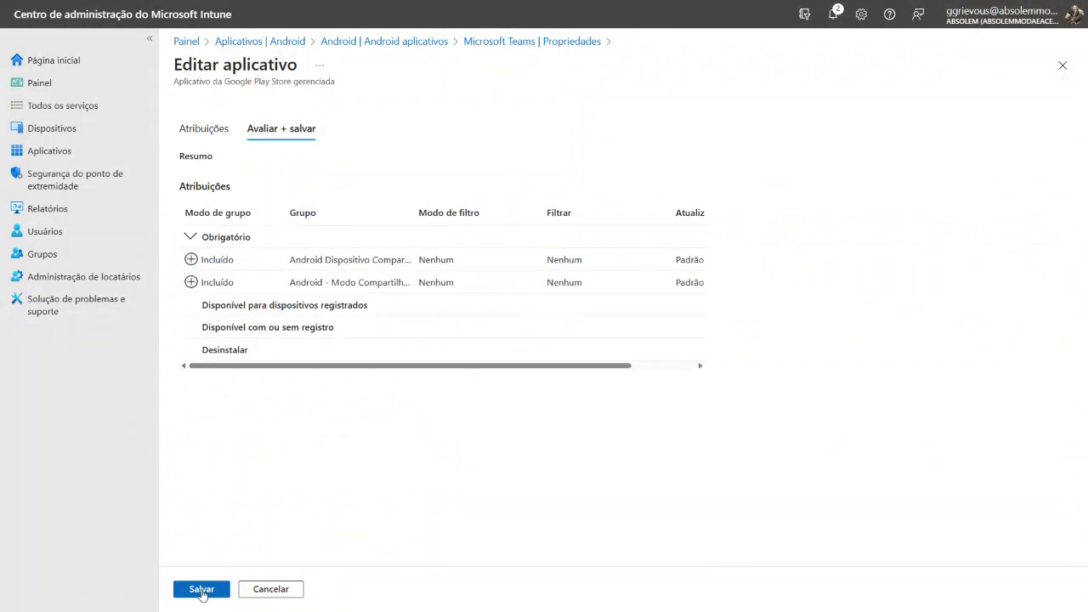
{"action": "left_click", "coordinate": [202, 592]}
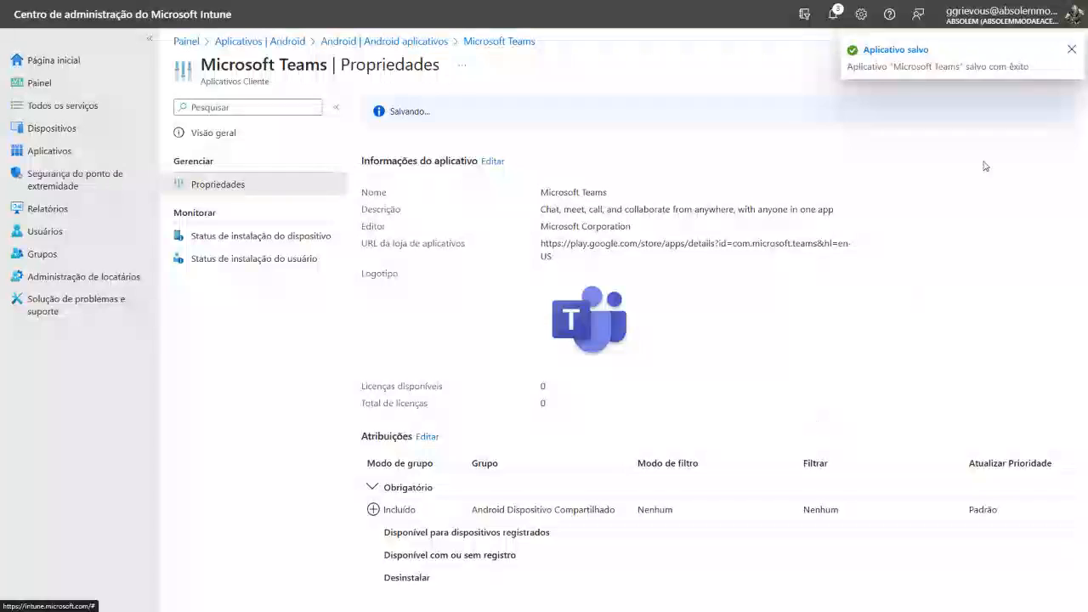
{"action": "left_click", "coordinate": [1072, 53]}
{"action": "left_click", "coordinate": [1062, 66]}
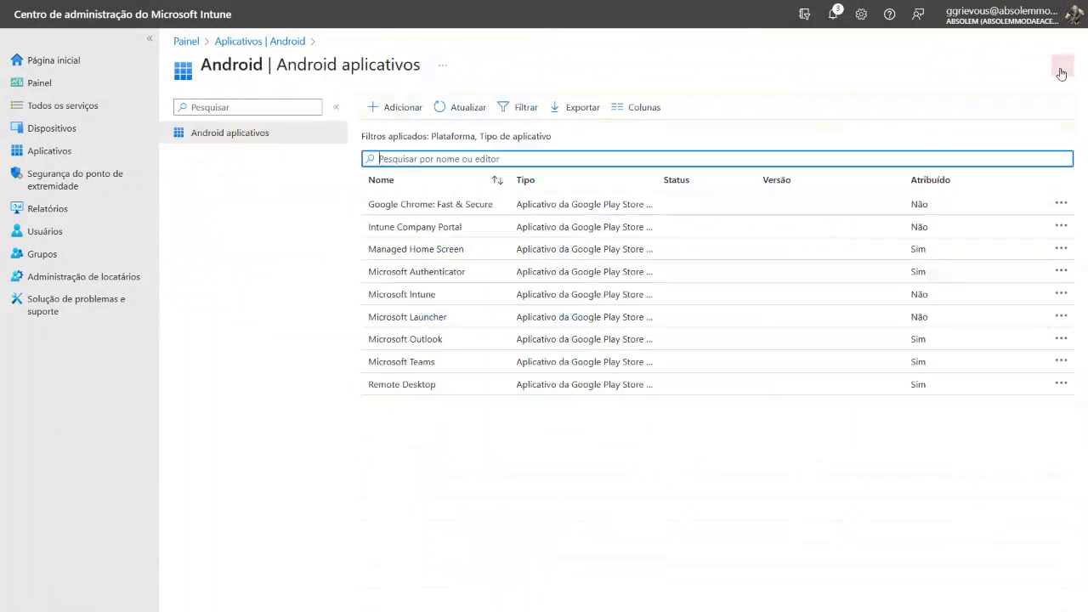
Start adding an Android app of the type Aplicativo do Google Play gerenciado
{"action": "left_click", "coordinate": [396, 108]}
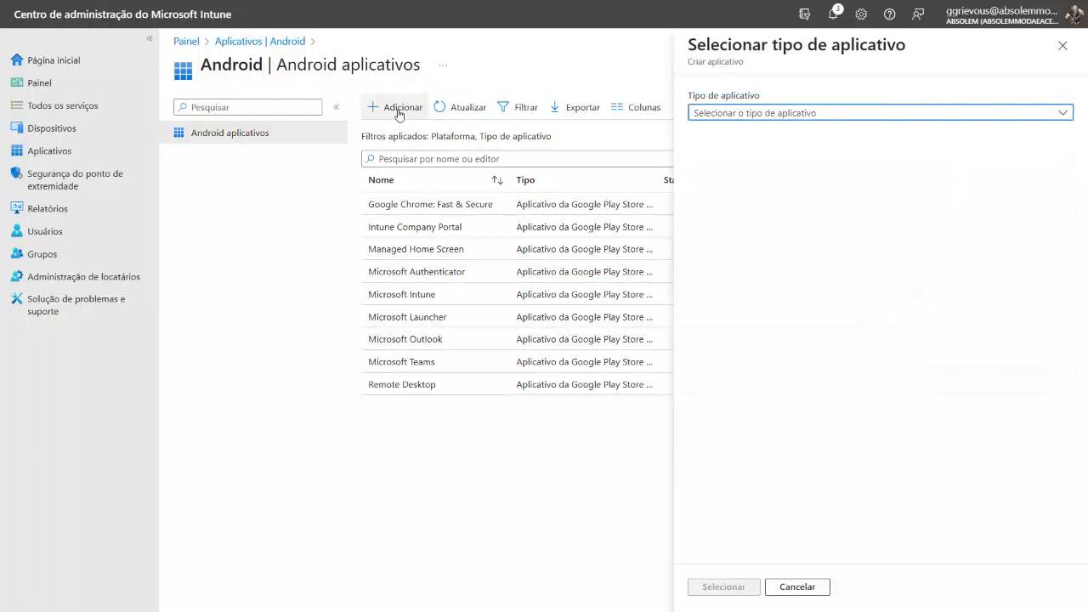
{"action": "left_click", "coordinate": [826, 116]}
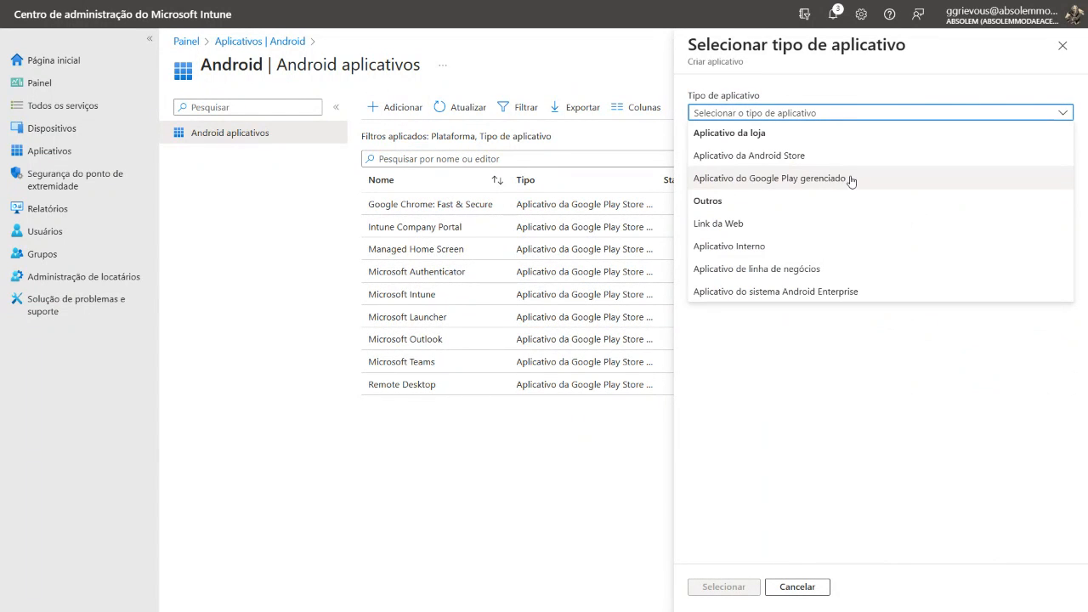
{"action": "left_click", "coordinate": [780, 184]}
{"action": "left_click", "coordinate": [733, 587]}
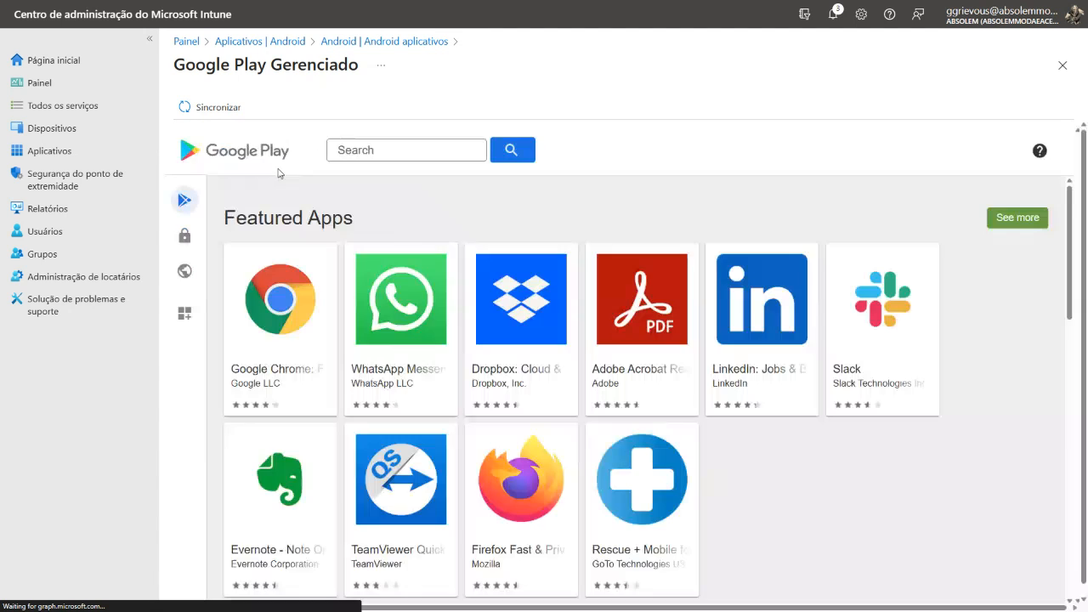
Search the managed Google Play store for "power apps" and open Microsoft's Power Apps page
{"action": "left_click", "coordinate": [381, 148]}
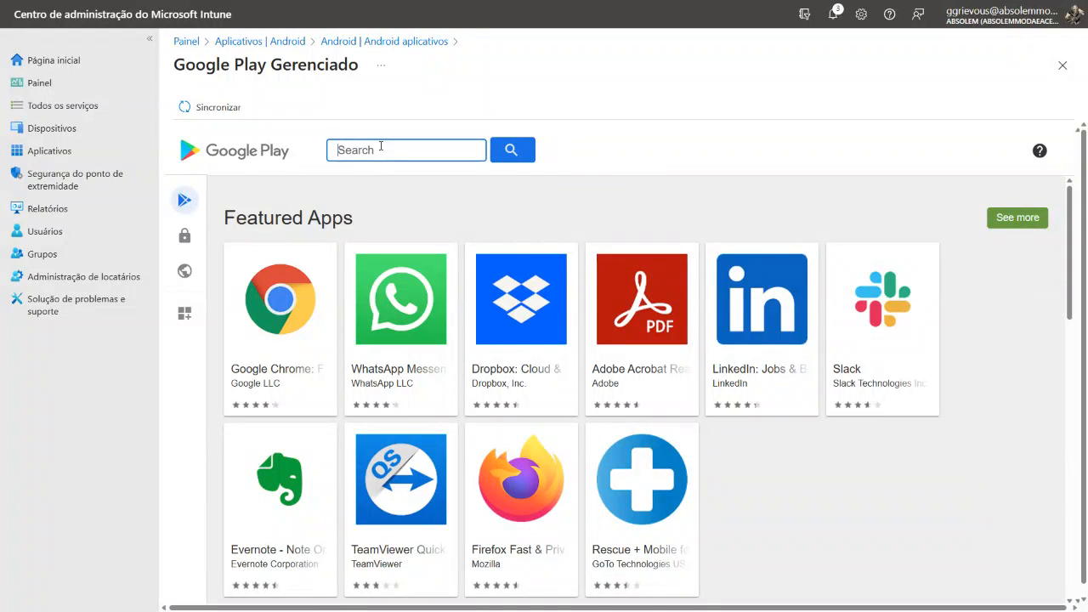
{"action": "type", "text": "Power Ap"}
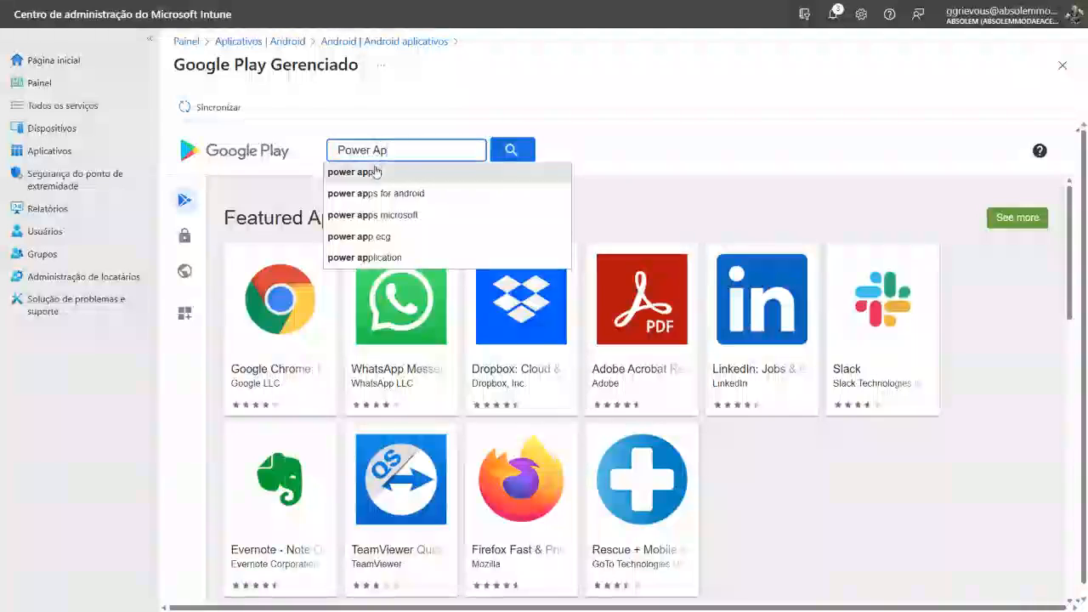
{"action": "left_click", "coordinate": [372, 171]}
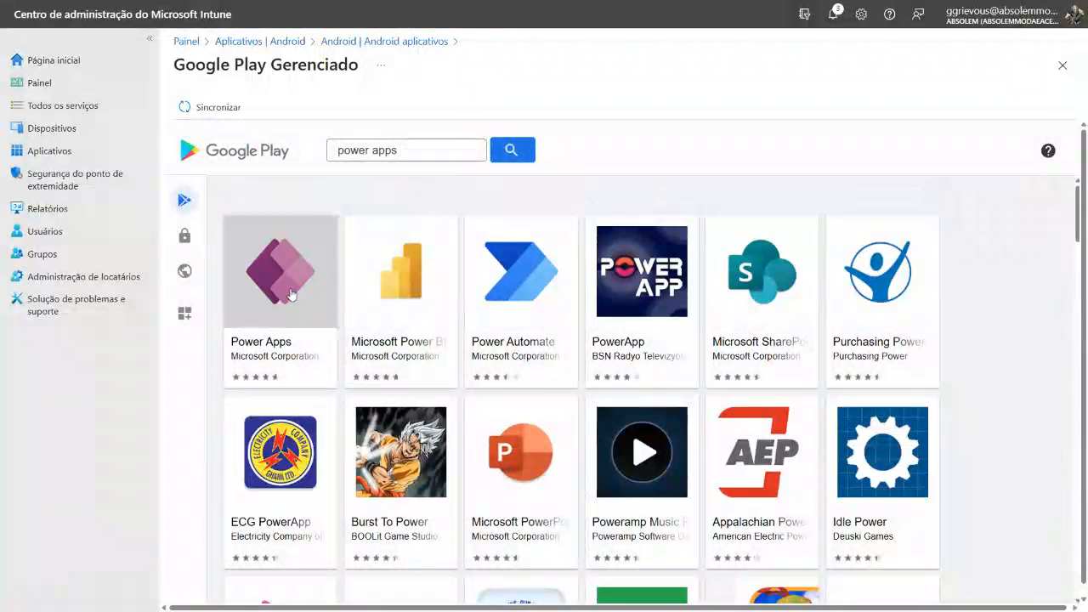
{"action": "left_click", "coordinate": [291, 293]}
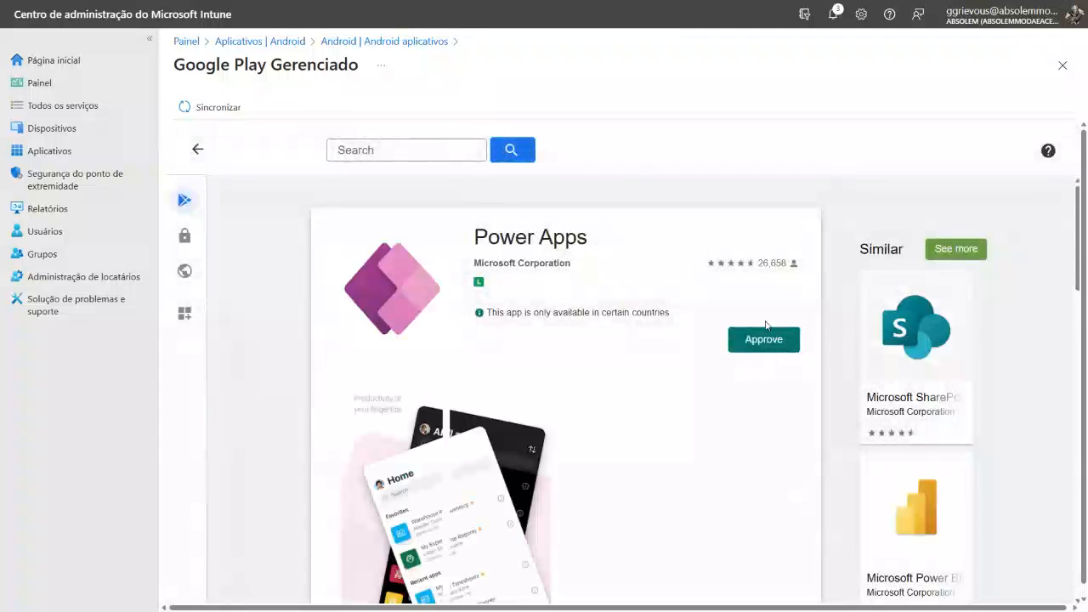
Approve Power Apps with its permissions, keeping it approved when the app requests new permissions
{"action": "left_click", "coordinate": [761, 352]}
{"action": "scroll", "coordinate": [703, 336], "scroll_direction": "down", "scroll_amount": 5}
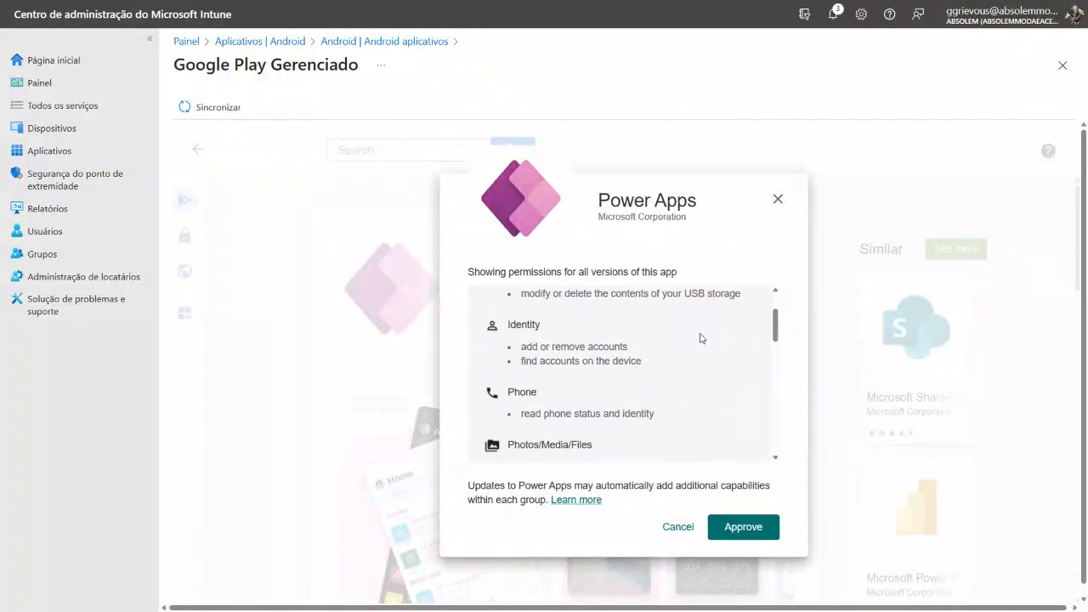
{"action": "left_click", "coordinate": [752, 527]}
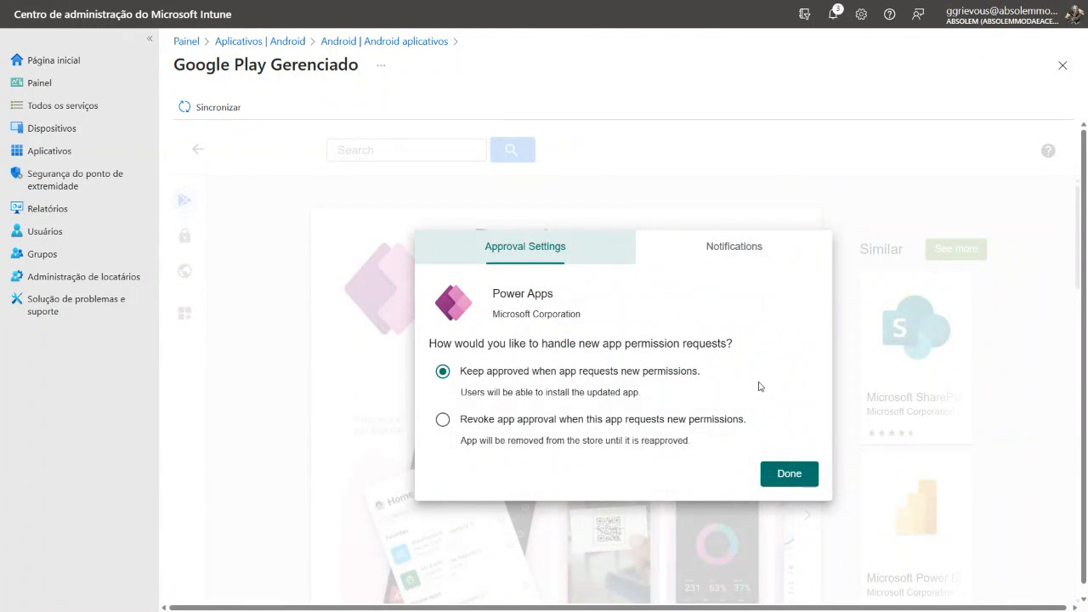
{"action": "left_click", "coordinate": [789, 481]}
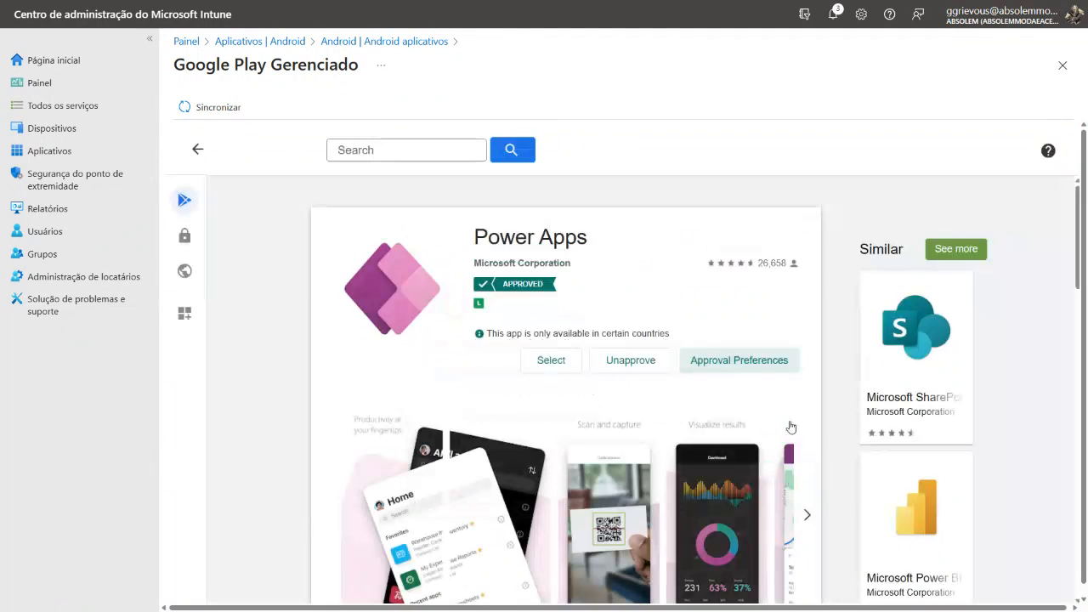
Synchronize managed Google Play with Intune and refresh the Android app list until Power Apps can be opened
{"action": "left_click", "coordinate": [231, 110]}
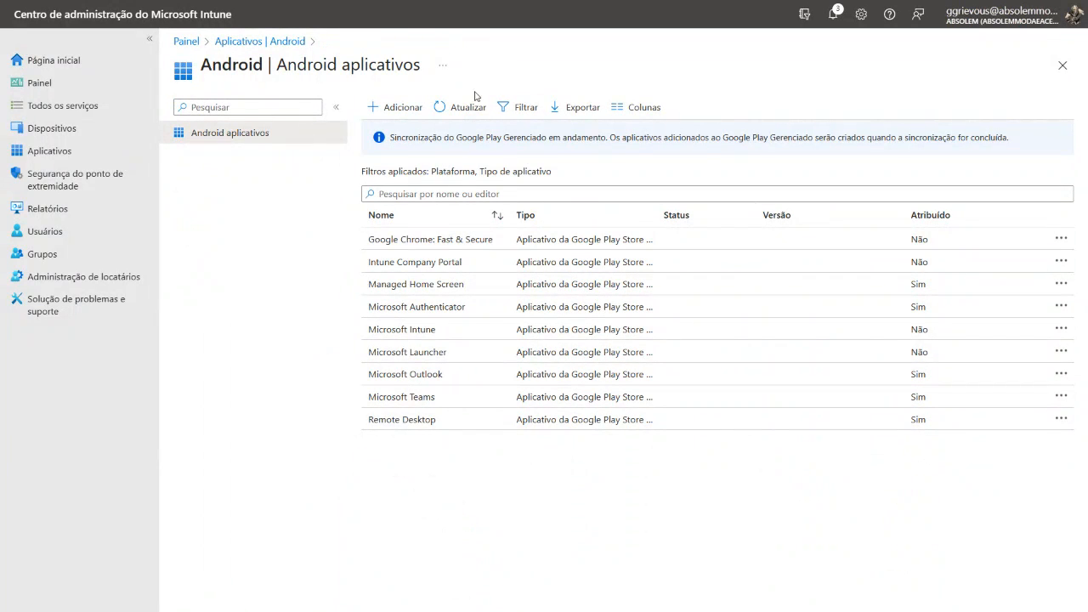
{"action": "left_click", "coordinate": [450, 106]}
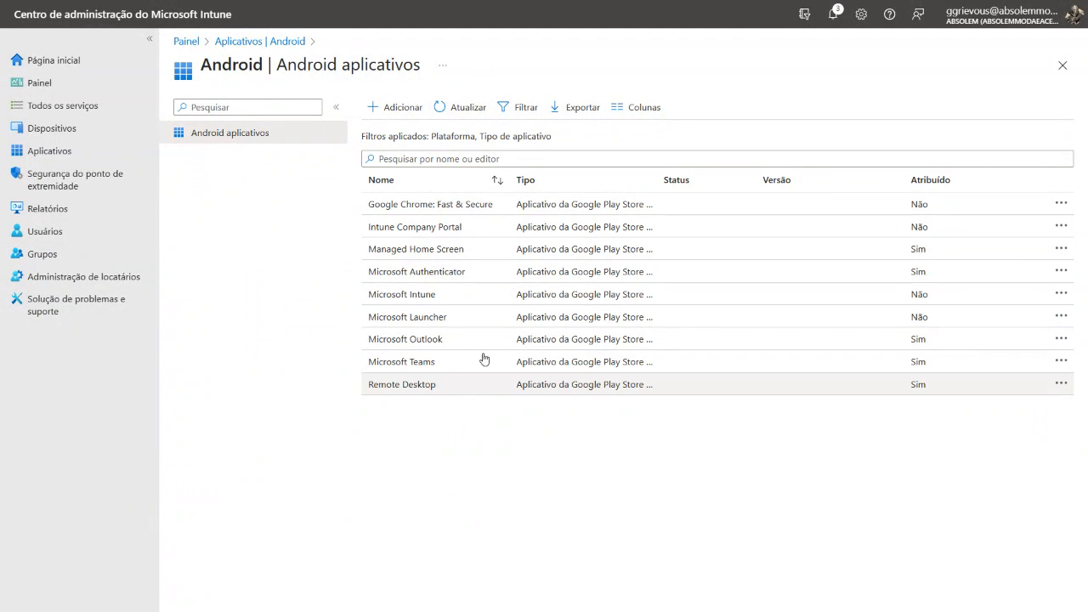
{"action": "left_click", "coordinate": [449, 108]}
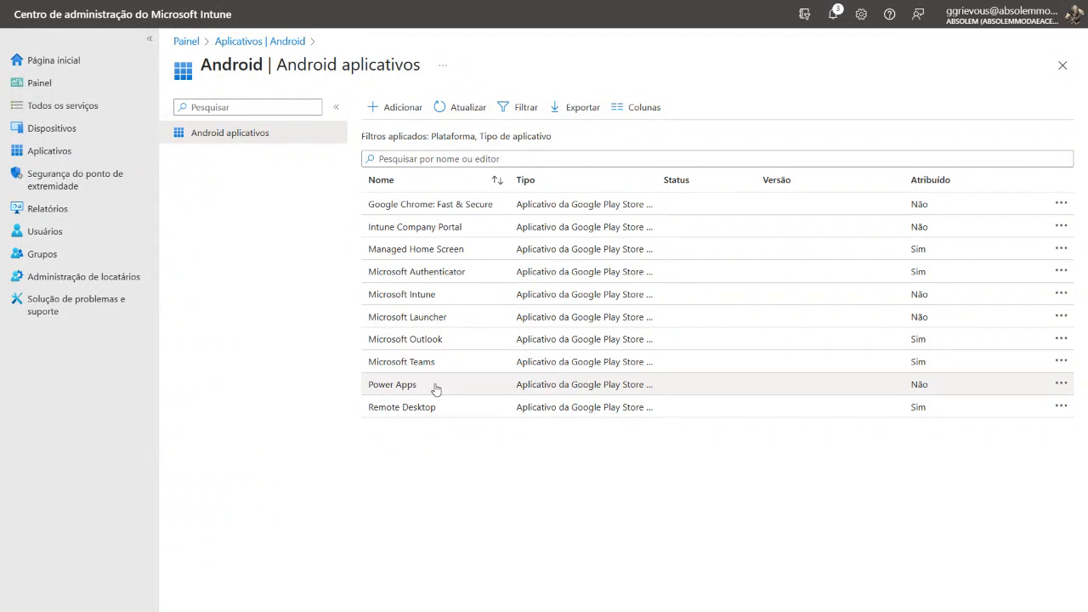
Add the group Android - Modo Compartilhado to the Obrigatório assignments of Power Apps, save the app and return to the Android app list
{"action": "left_click", "coordinate": [435, 388]}
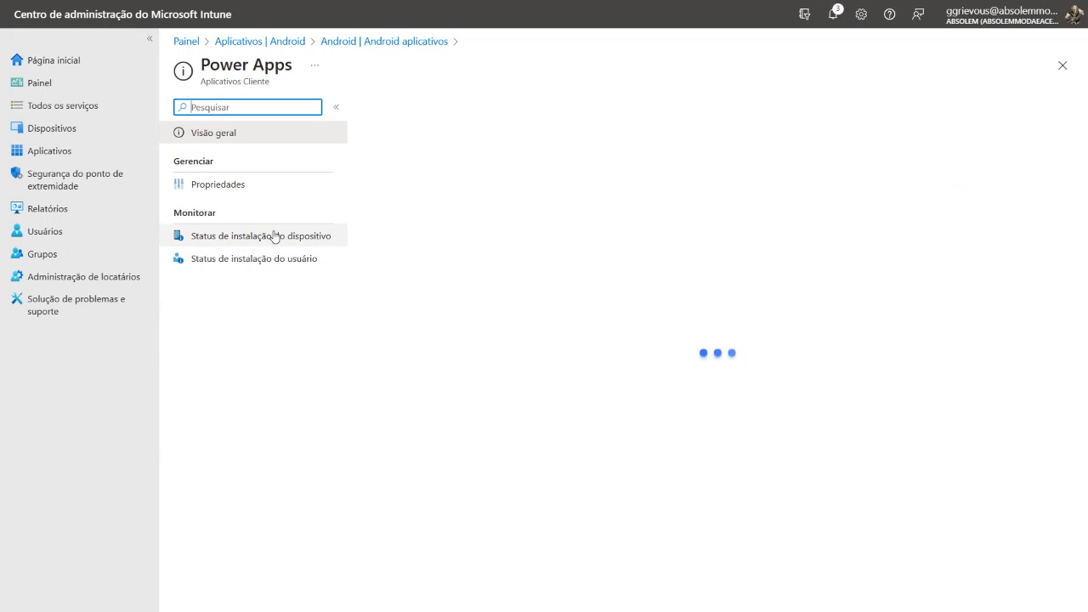
{"action": "left_click", "coordinate": [214, 187]}
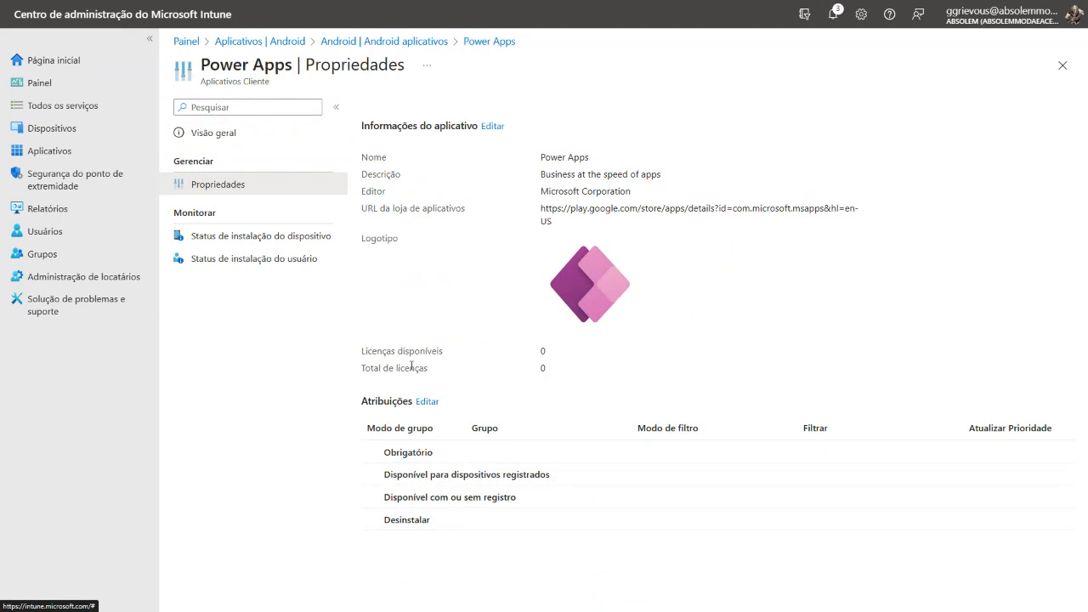
{"action": "left_click", "coordinate": [427, 401]}
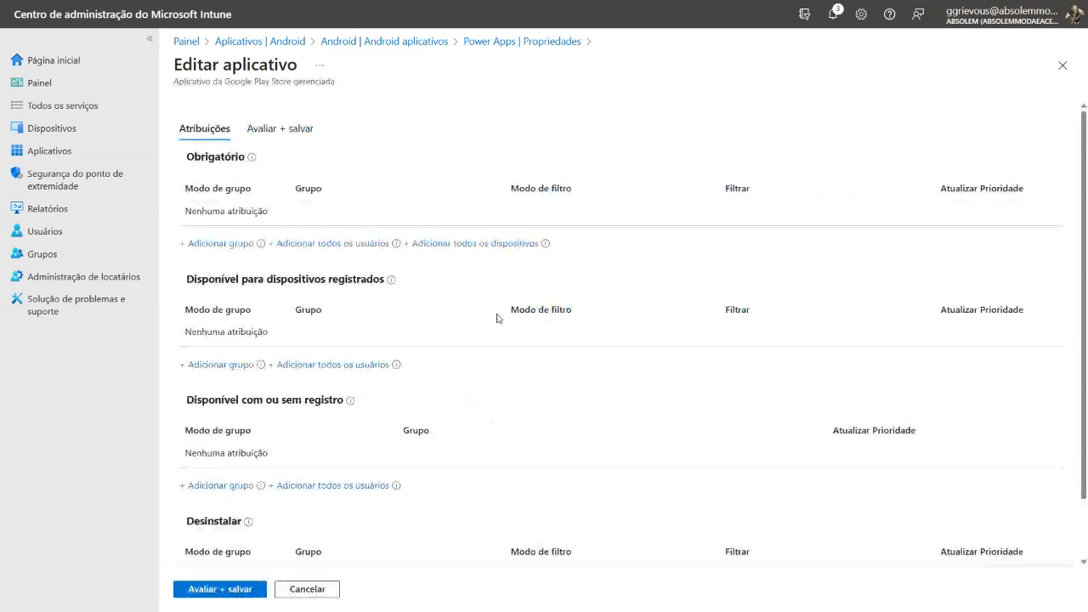
{"action": "left_click", "coordinate": [218, 243]}
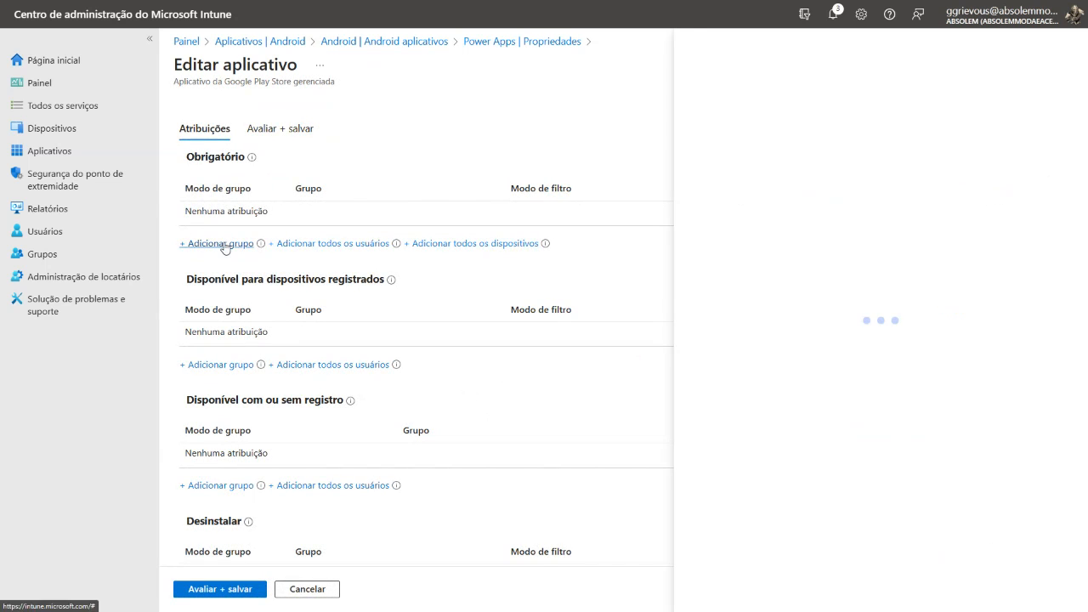
{"action": "type", "text": "Android - Modo Compartilhado"}
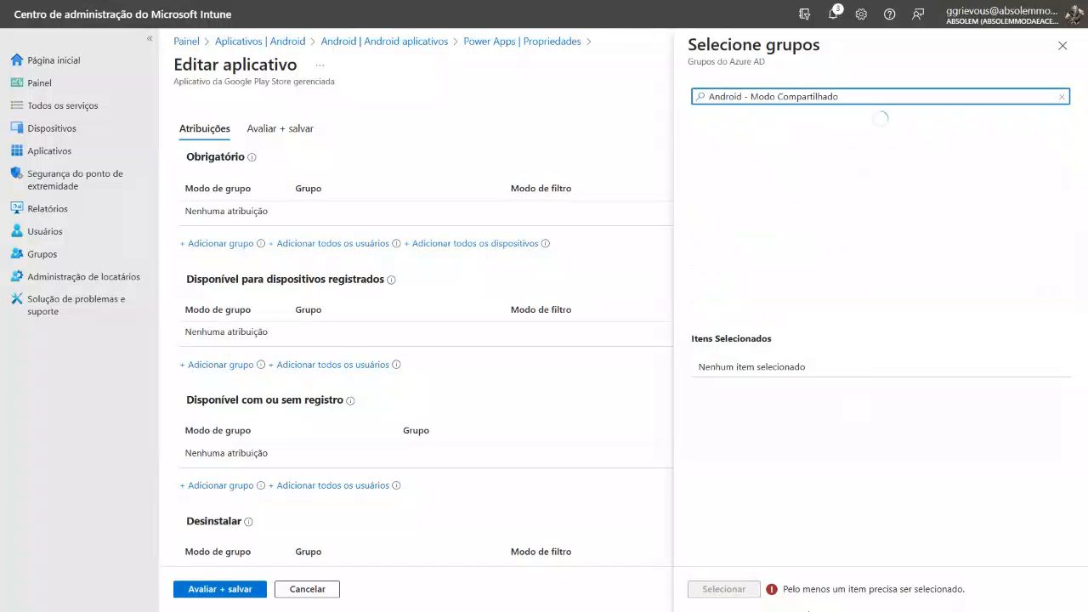
{"action": "left_click", "coordinate": [791, 136]}
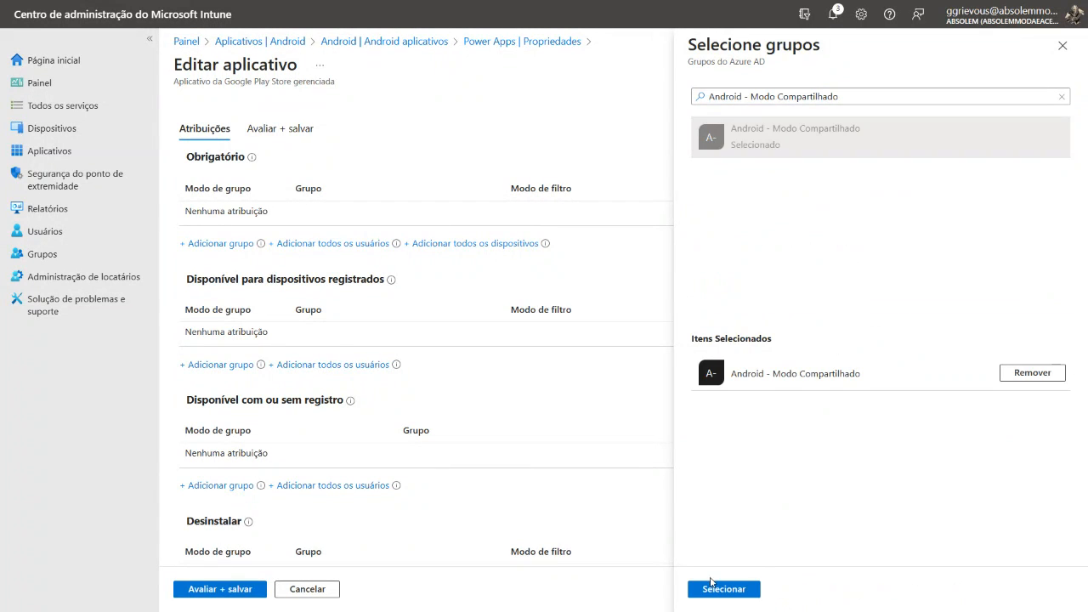
{"action": "left_click", "coordinate": [718, 588]}
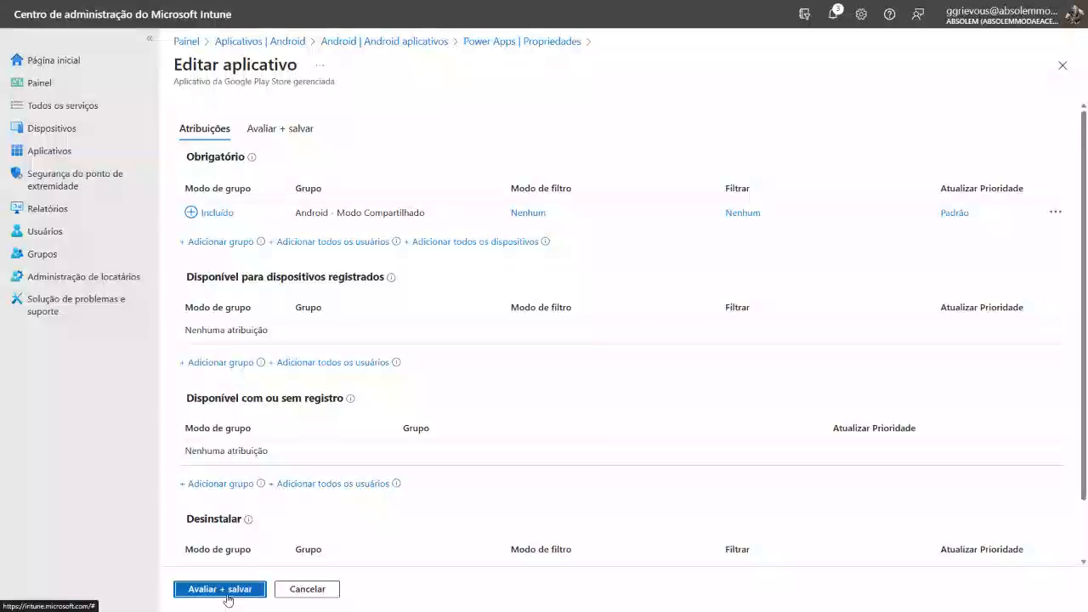
{"action": "left_click", "coordinate": [223, 589]}
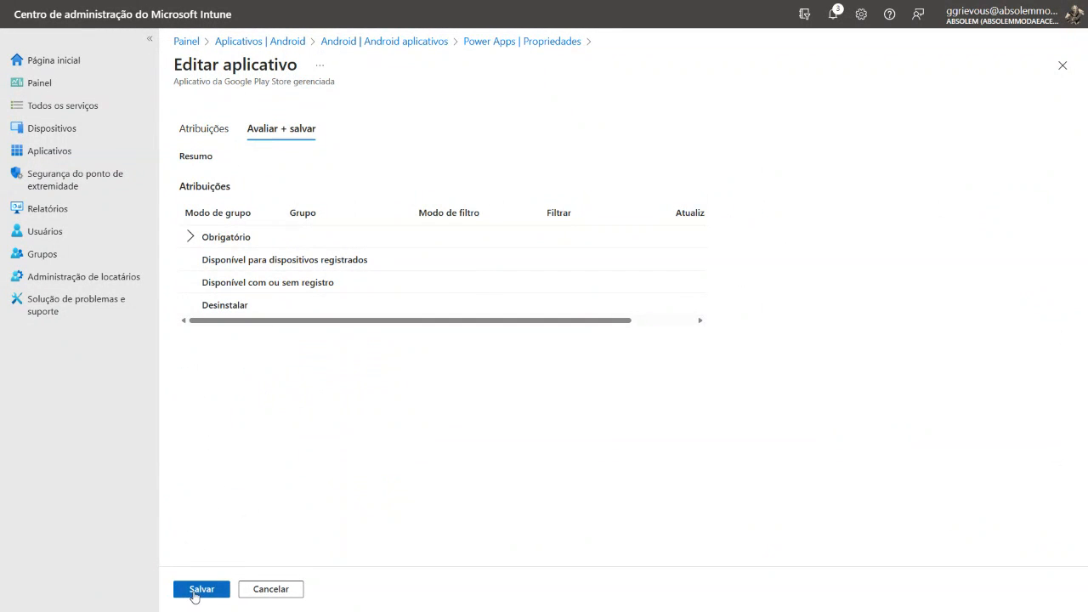
{"action": "left_click", "coordinate": [194, 593]}
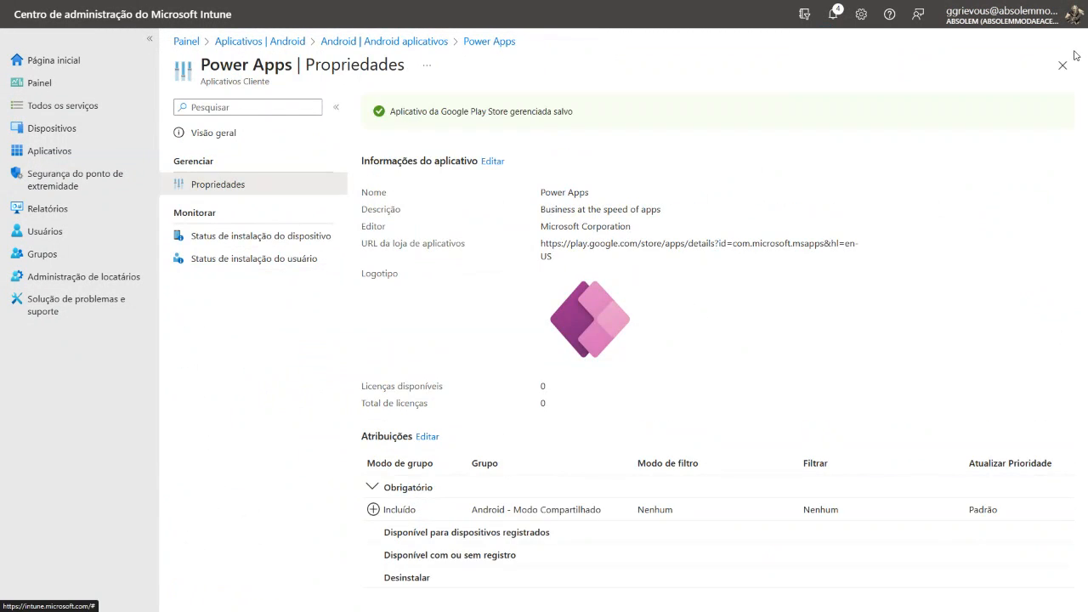
{"action": "left_click", "coordinate": [1062, 65]}
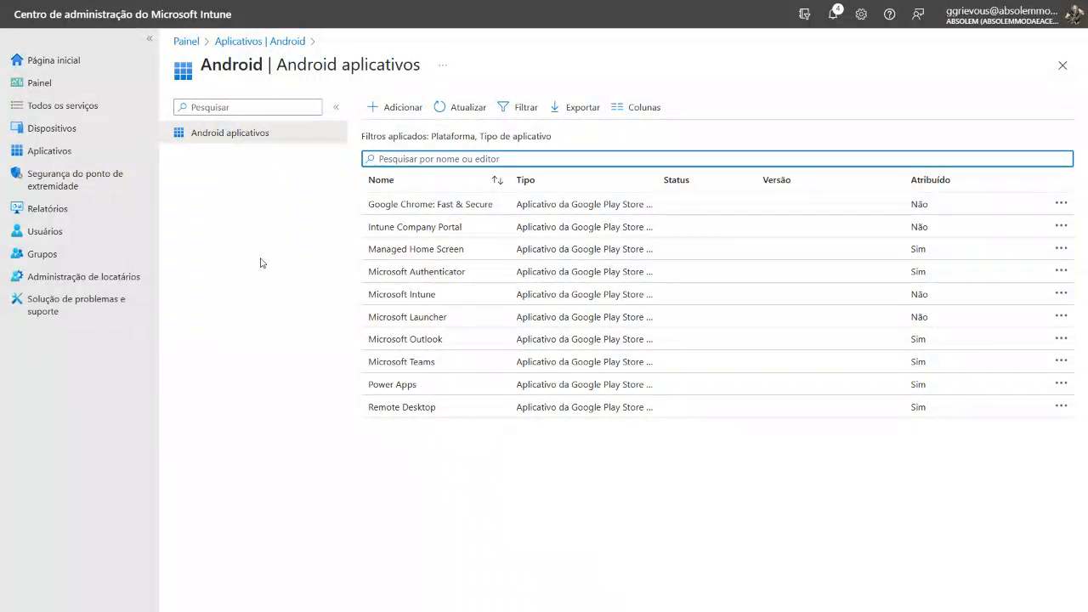
Start creating an app configuration policy for Dispositivos gerenciados
{"action": "left_click", "coordinate": [70, 152]}
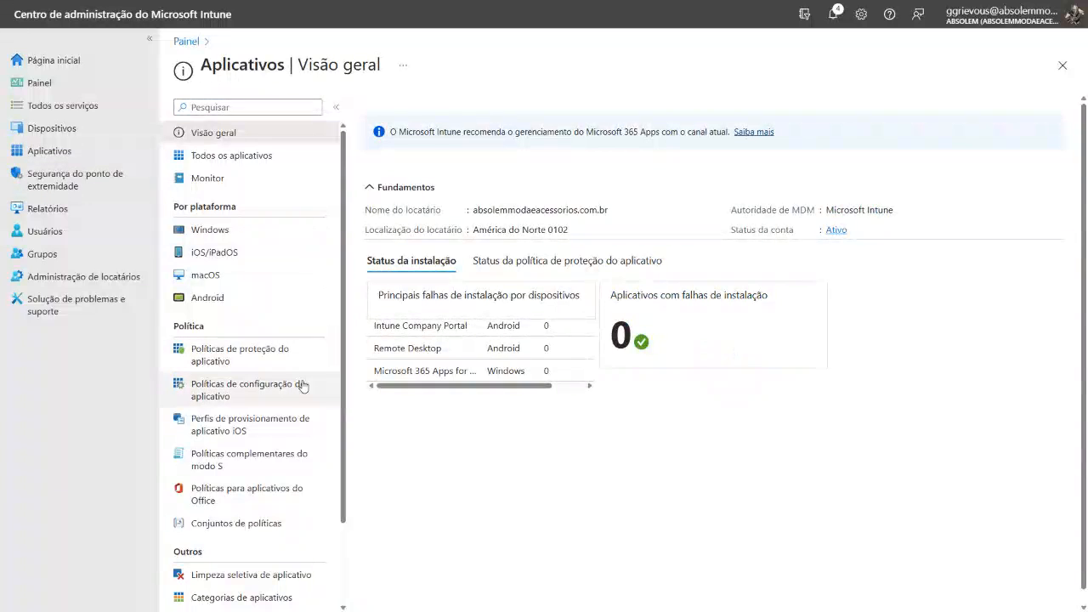
{"action": "left_click", "coordinate": [253, 401]}
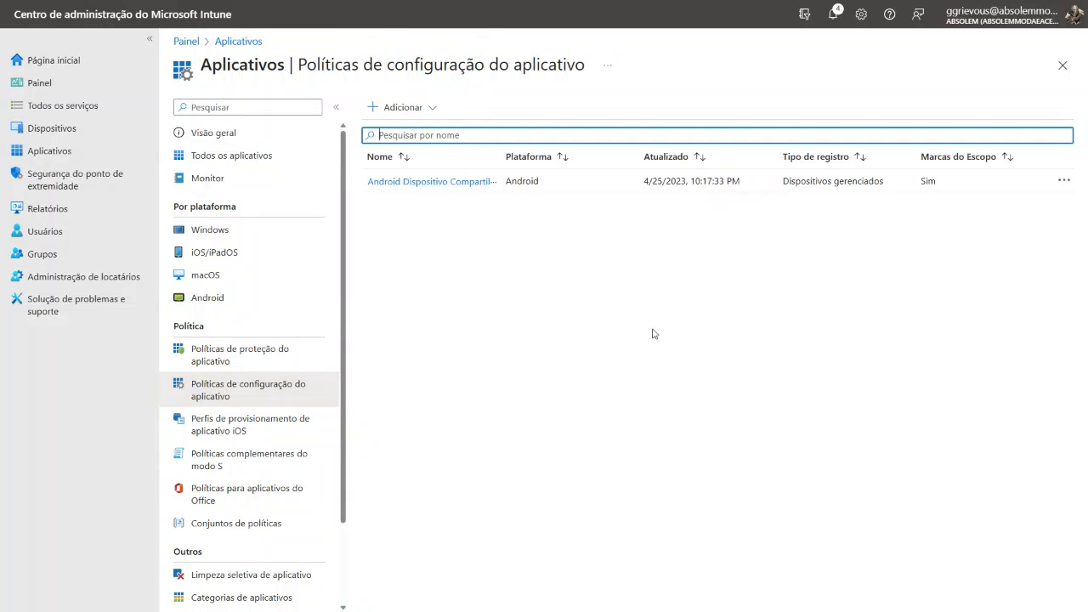
{"action": "left_click", "coordinate": [417, 109]}
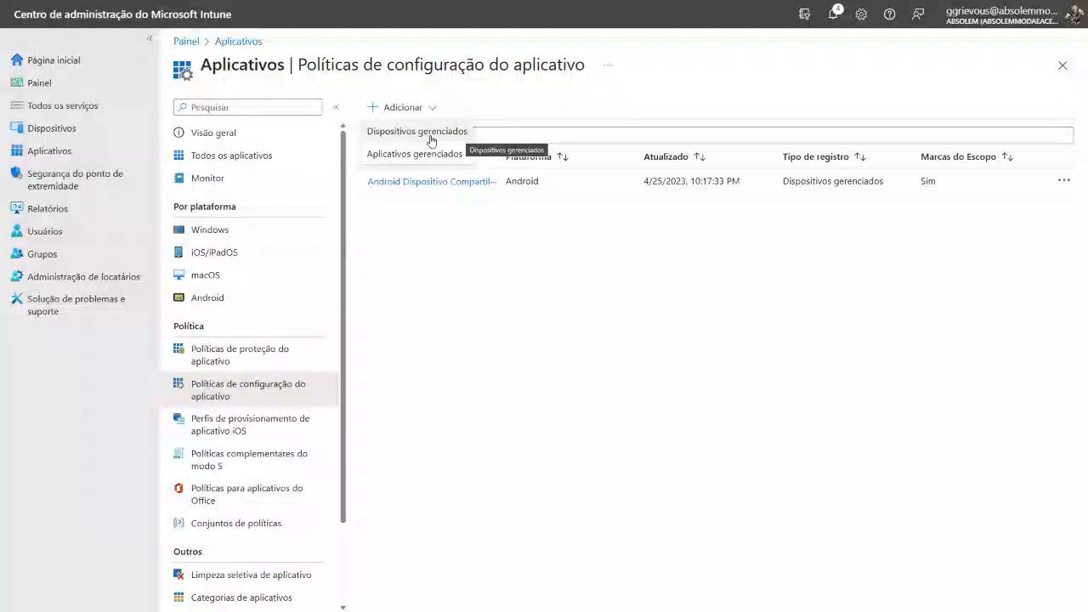
{"action": "left_click", "coordinate": [427, 133]}
Name the policy Android - Modo Compartilhado, with platform Android Enterprise and profile type Somente Perfil de Trabalho Totalmente Gerenciado, Dedicado e de Propriedade Corporativa
{"action": "left_click", "coordinate": [455, 149]}
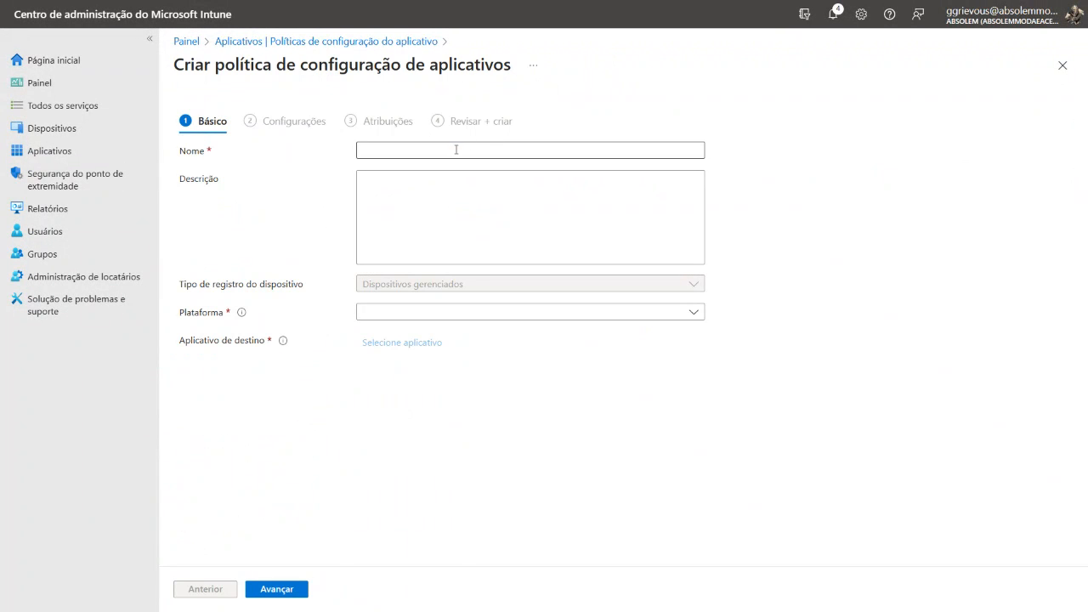
{"action": "type", "text": "Android - Modo Compartilhado"}
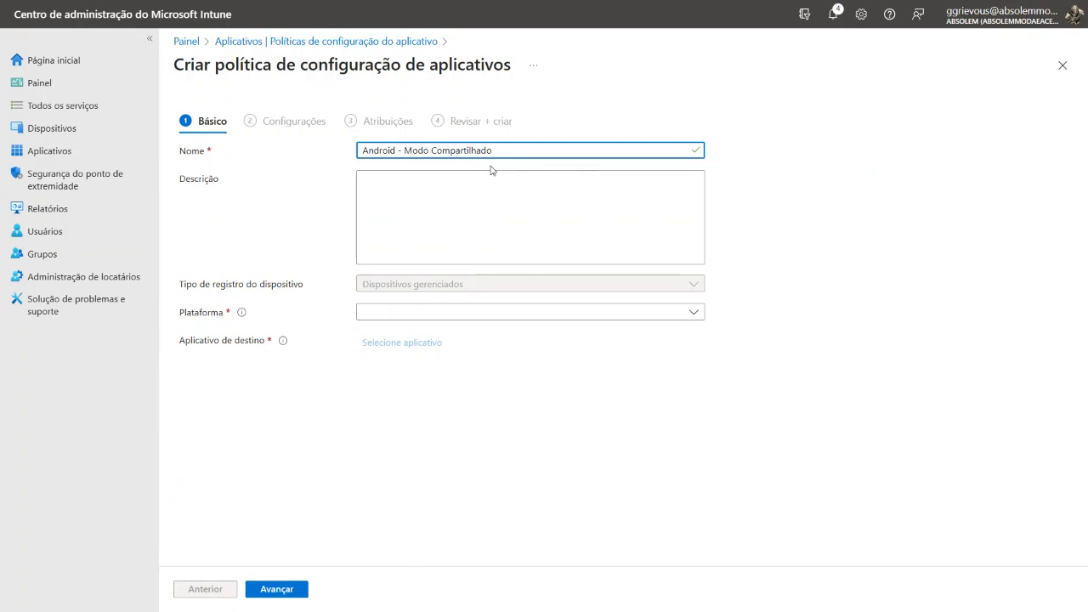
{"action": "left_click", "coordinate": [567, 313]}
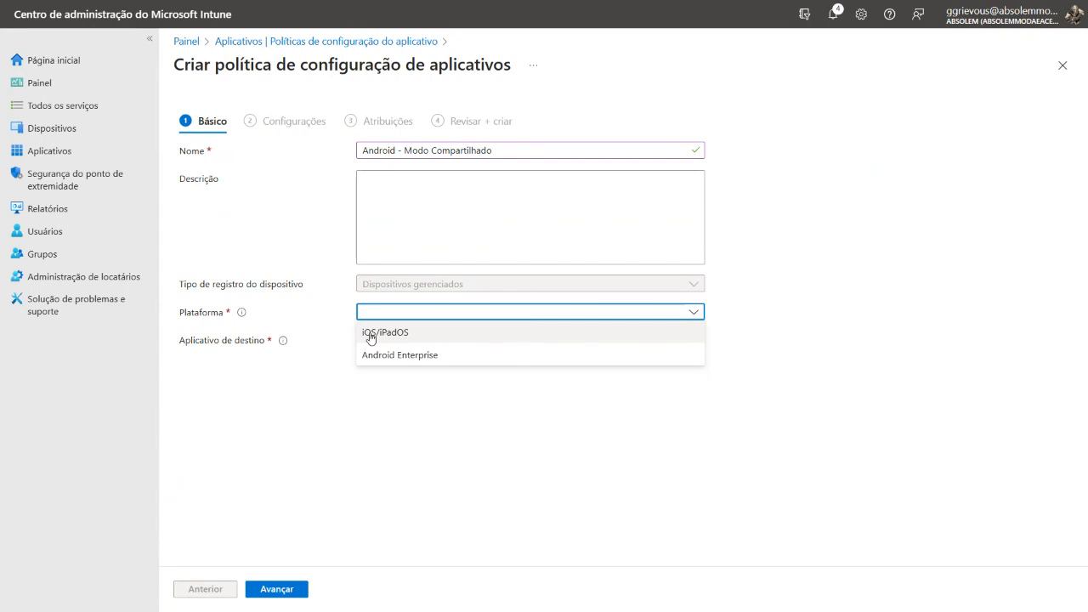
{"action": "left_click", "coordinate": [443, 358]}
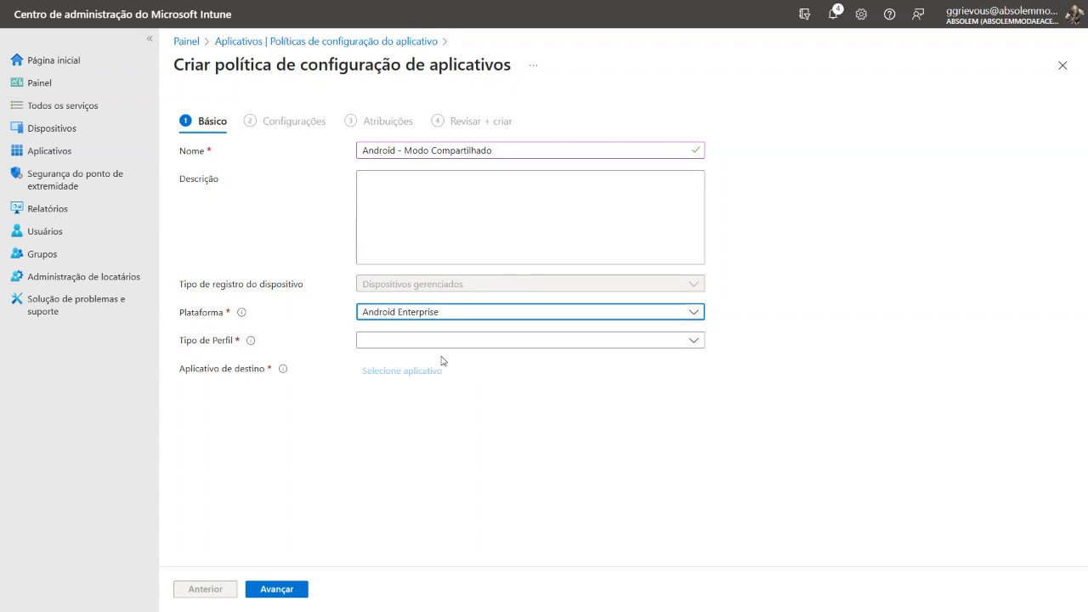
{"action": "left_click", "coordinate": [536, 344]}
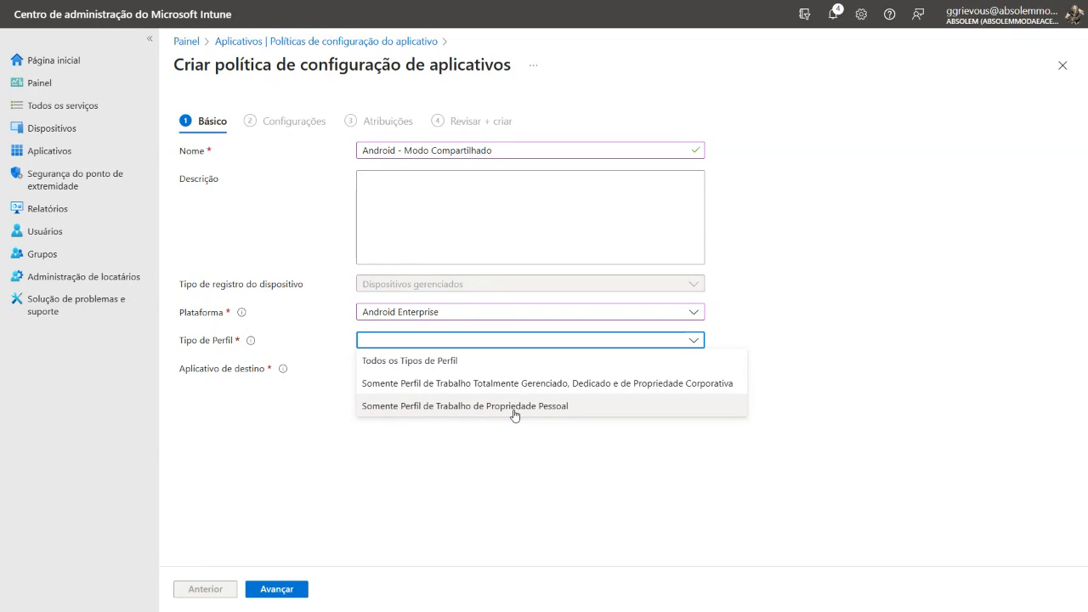
{"action": "left_click", "coordinate": [583, 391]}
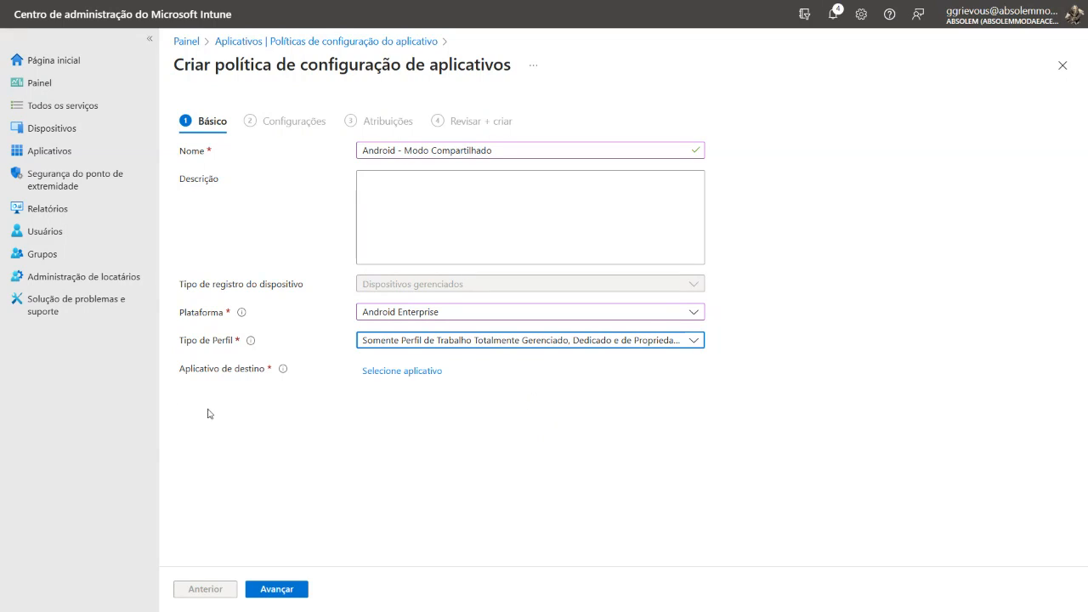
Choose Managed Home Screen as the policy's target app and proceed to the Configurações stage
{"action": "left_click", "coordinate": [403, 373]}
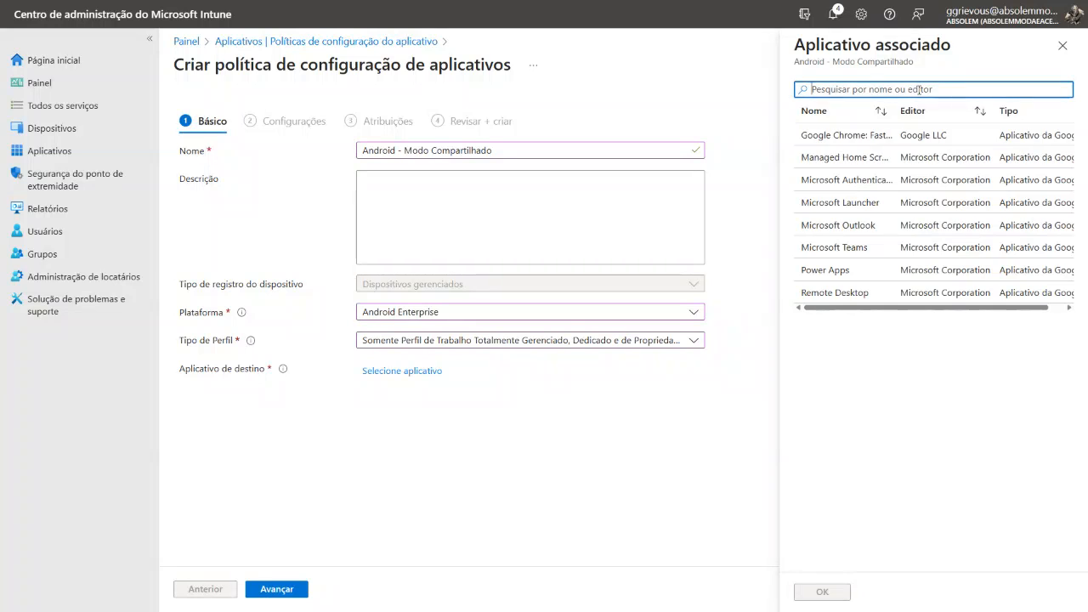
{"action": "left_click", "coordinate": [867, 159]}
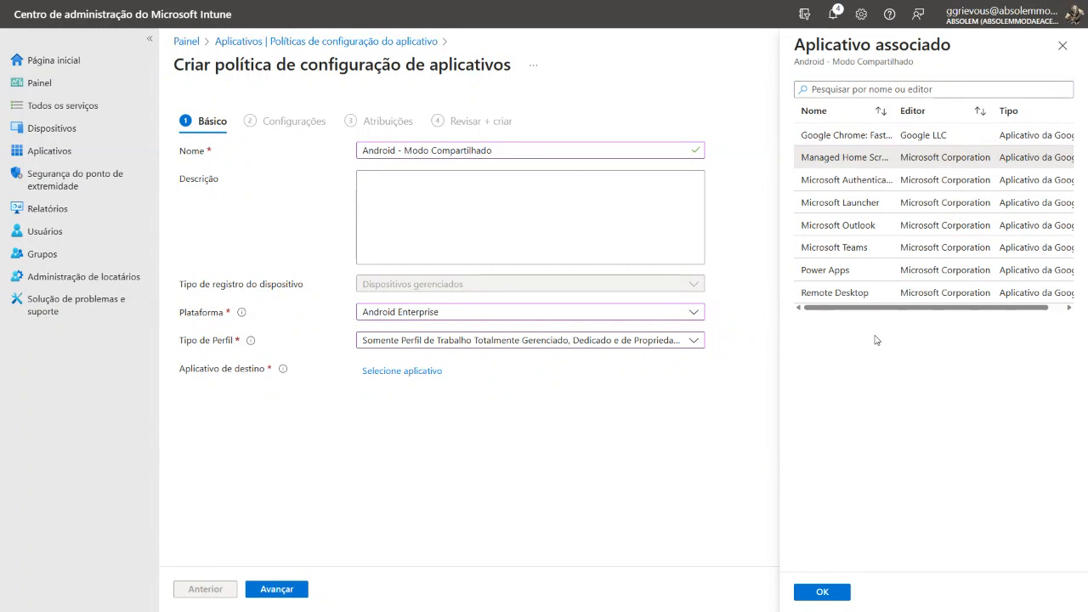
{"action": "left_click", "coordinate": [822, 592]}
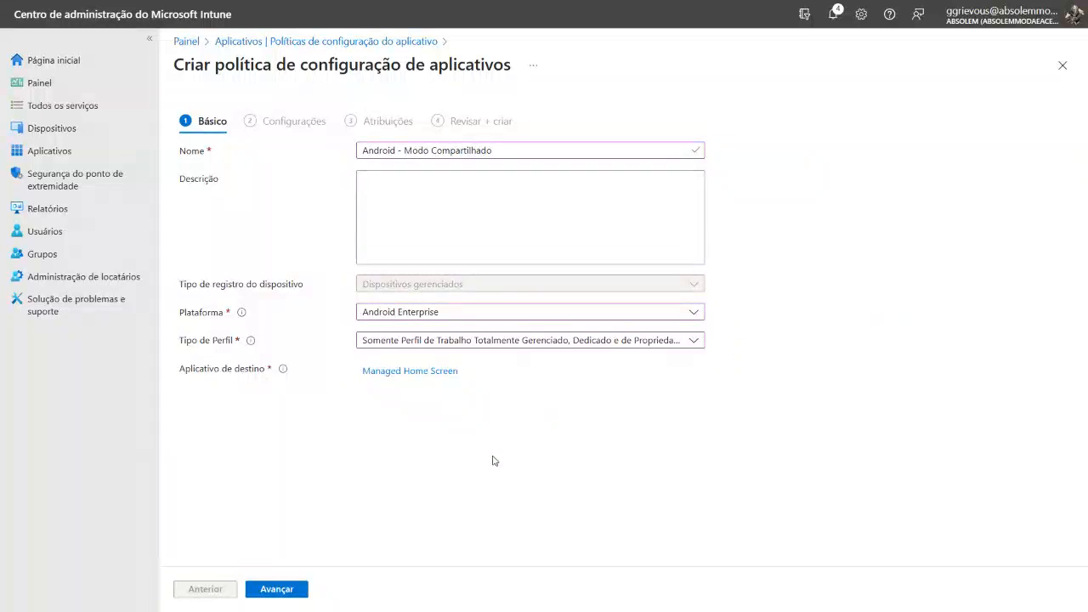
{"action": "left_click", "coordinate": [299, 588]}
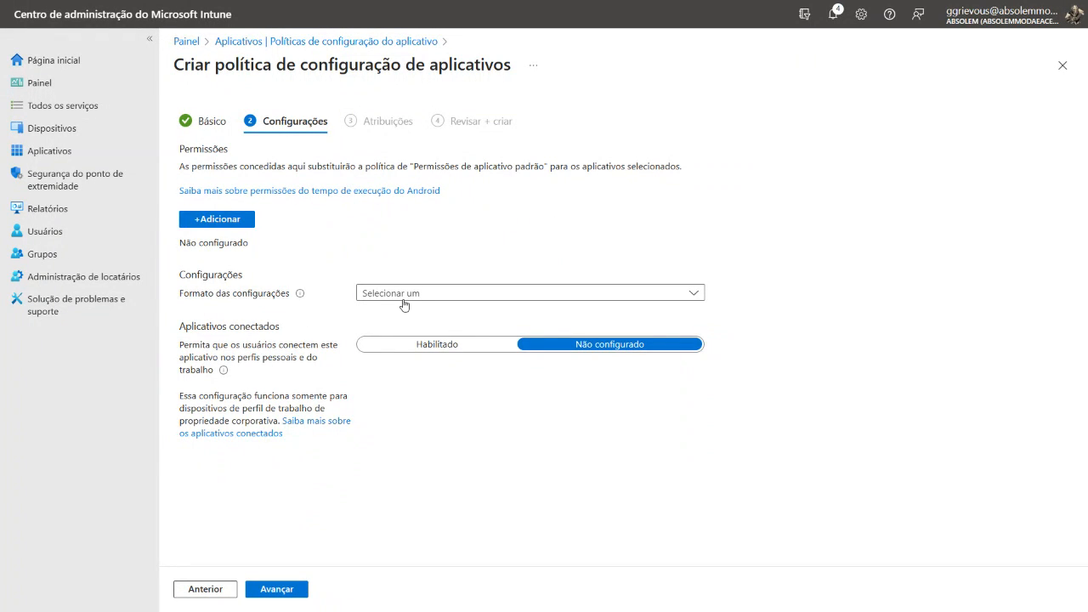
Set the configuration settings format to Inserir dados JSON and look through the JSON template
{"action": "left_click", "coordinate": [489, 297]}
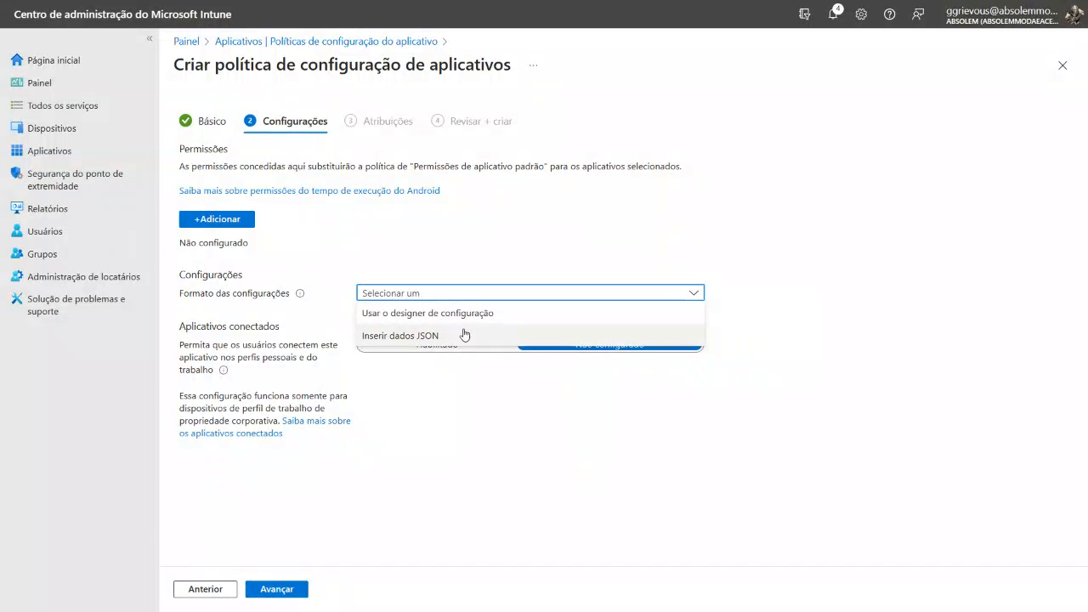
{"action": "left_click", "coordinate": [458, 342]}
{"action": "scroll", "coordinate": [809, 308], "scroll_direction": "down", "scroll_amount": 3}
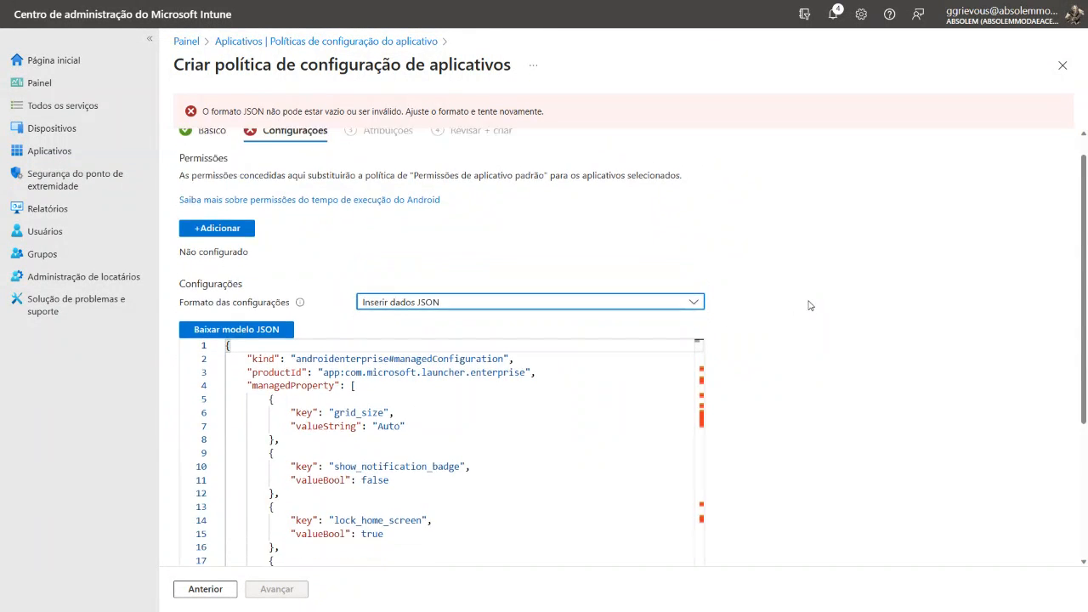
{"action": "scroll", "coordinate": [553, 277], "scroll_direction": "down", "scroll_amount": 5}
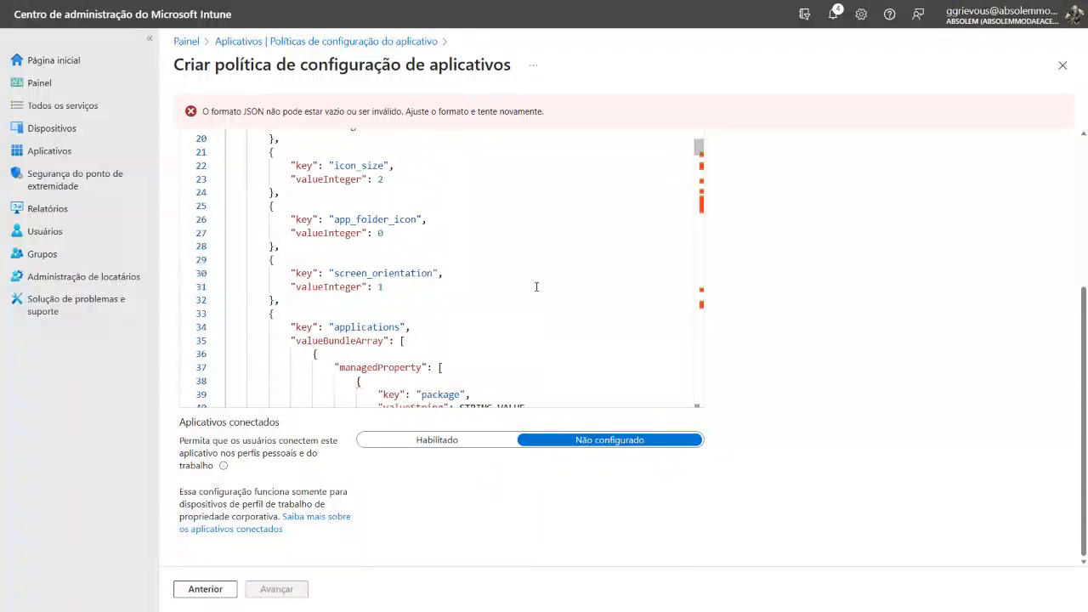
{"action": "scroll", "coordinate": [529, 291], "scroll_direction": "down", "scroll_amount": 5}
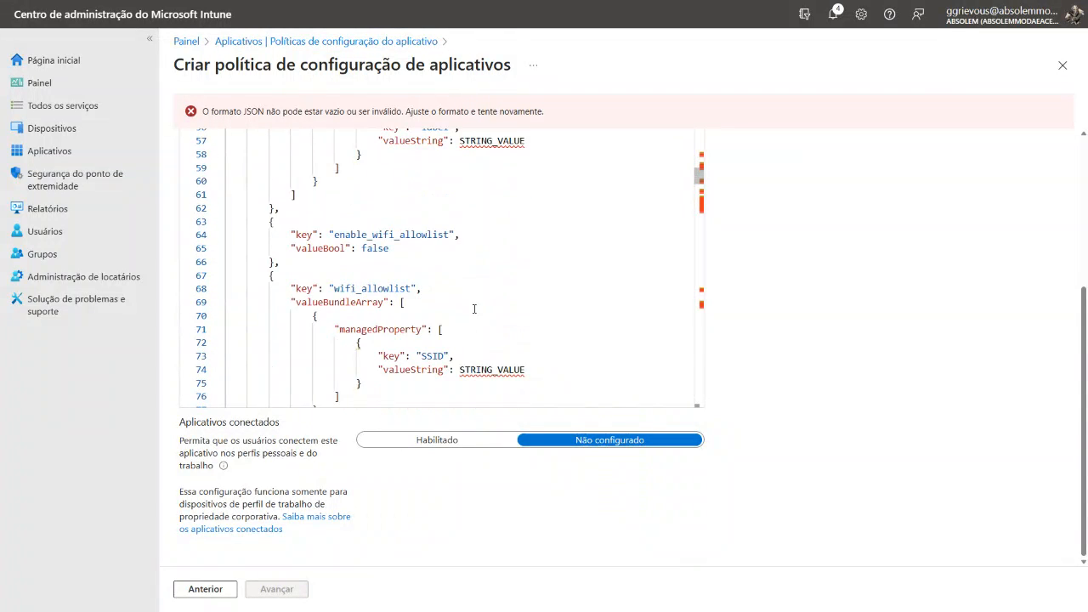
{"action": "scroll", "coordinate": [511, 310], "scroll_direction": "up", "scroll_amount": 4}
{"action": "scroll", "coordinate": [511, 311], "scroll_direction": "up", "scroll_amount": 7}
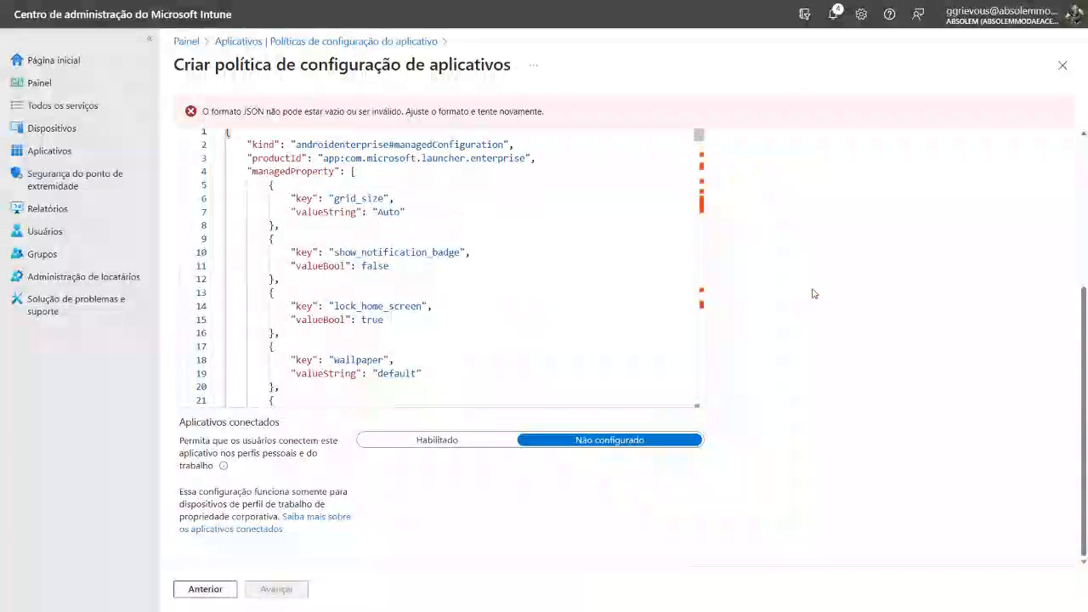
{"action": "scroll", "coordinate": [807, 291], "scroll_direction": "up", "scroll_amount": 2}
{"action": "scroll", "coordinate": [799, 290], "scroll_direction": "up", "scroll_amount": 1}
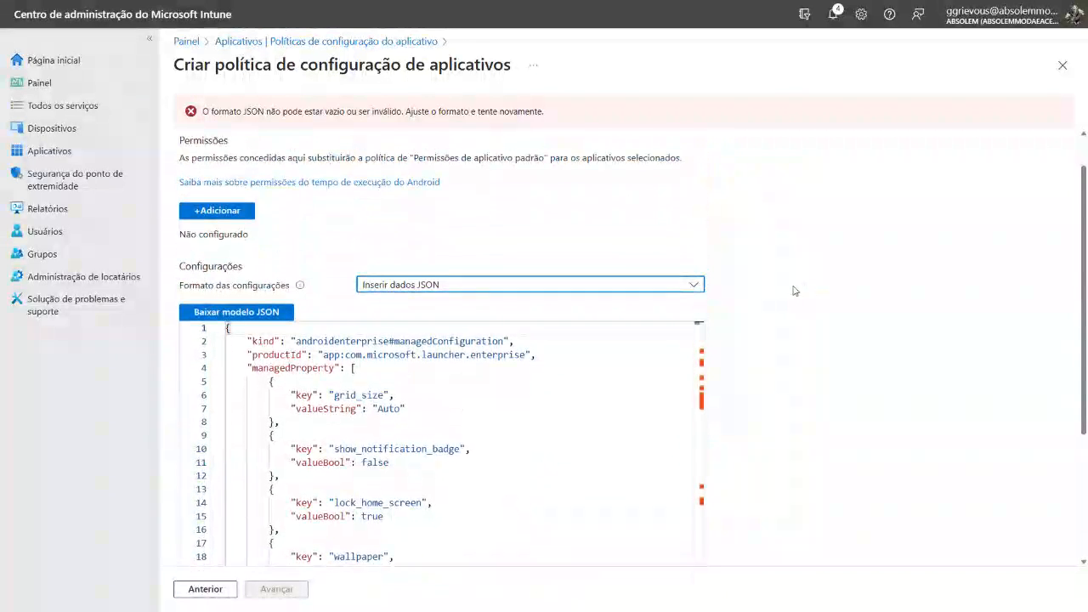
Switch the settings format to Usar o designer de configuração and select the Enable sign in configuration key for adding
{"action": "left_click", "coordinate": [655, 293]}
{"action": "left_click", "coordinate": [520, 309]}
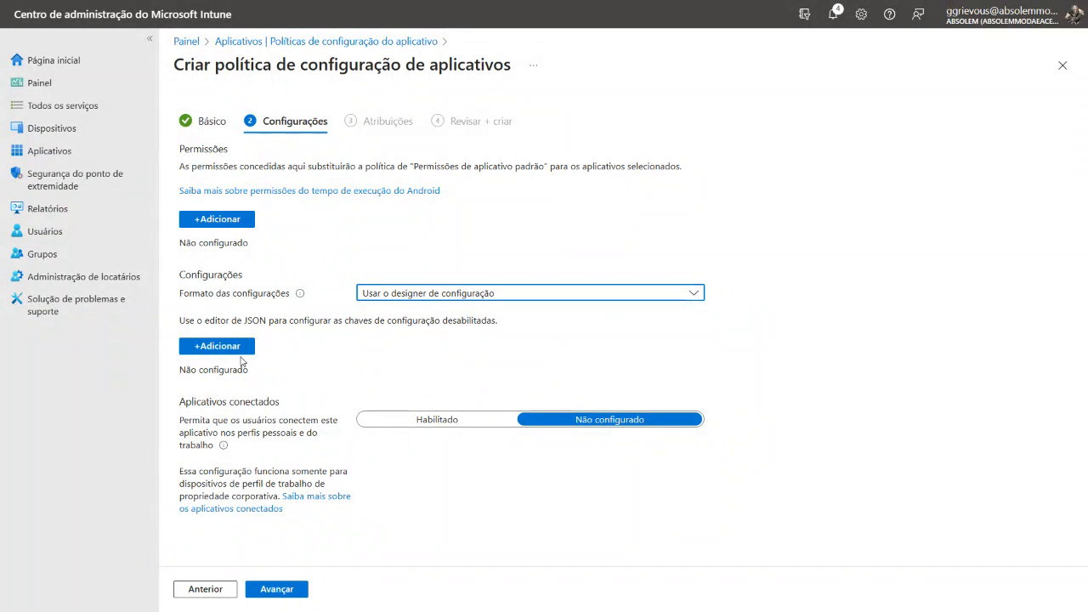
{"action": "left_click", "coordinate": [220, 351]}
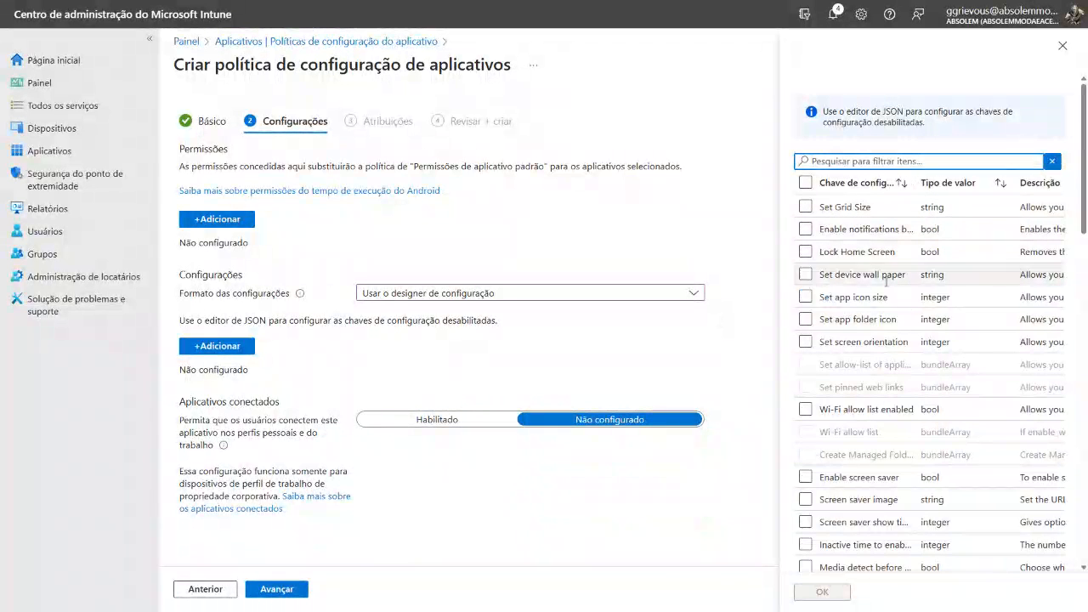
{"action": "left_click", "coordinate": [900, 161]}
{"action": "type", "text": "Enable si"}
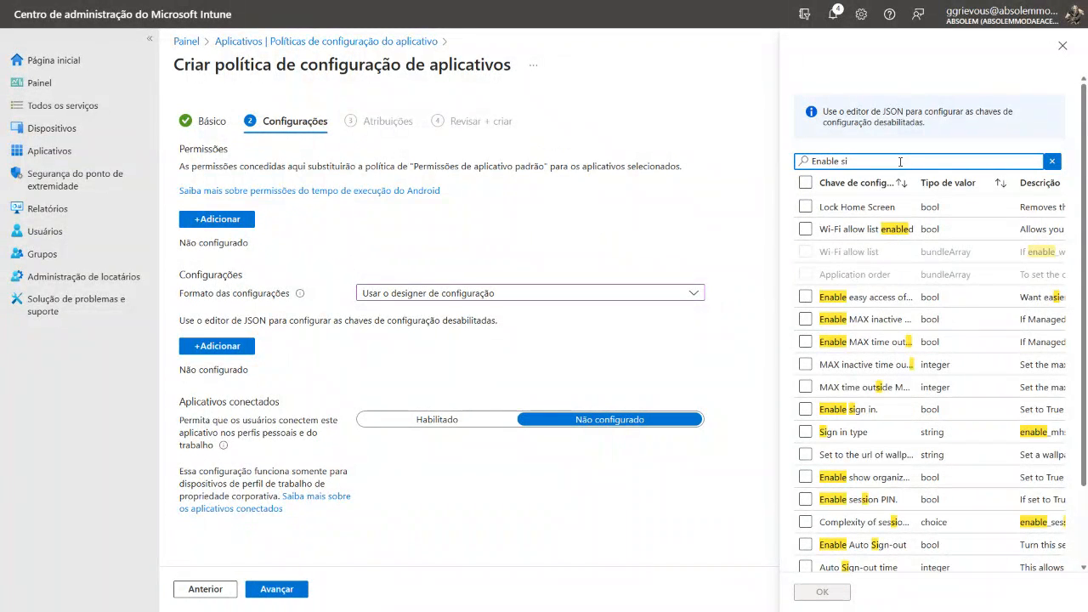
{"action": "left_click", "coordinate": [805, 409]}
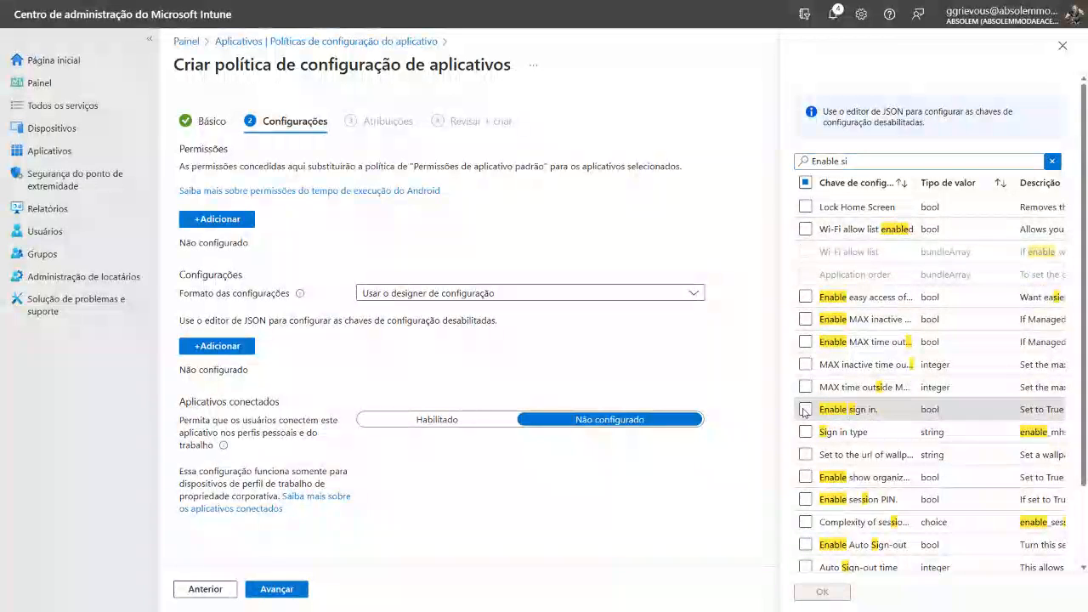
Find and select the configuration keys Set device wall paper and Set to the url of wallpaper
{"action": "left_click_drag", "start_coordinate": [849, 161], "coordinate": [803, 161]}
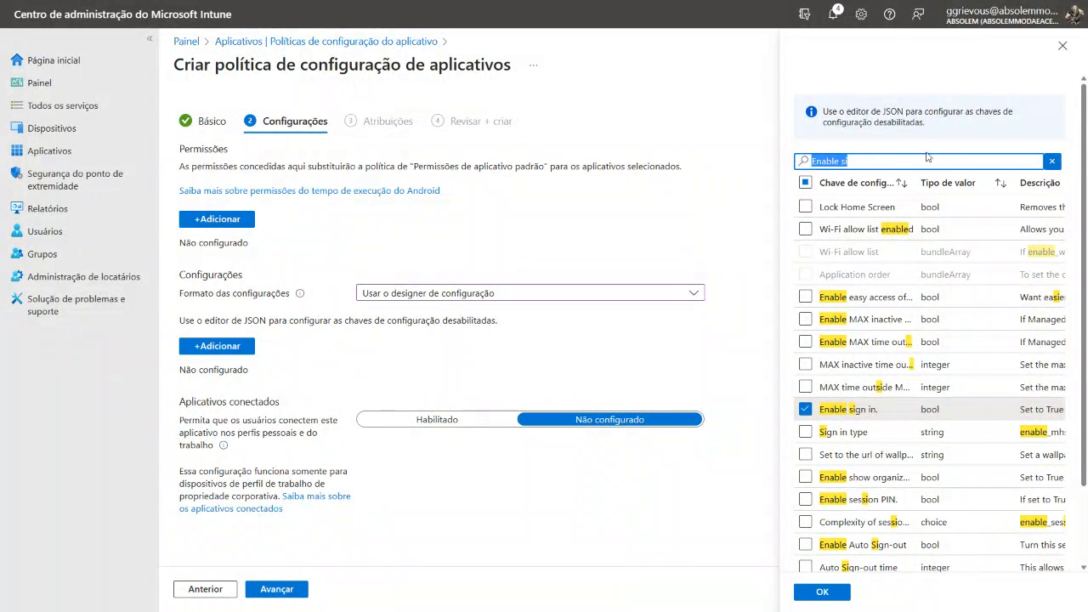
{"action": "type", "text": "Set"}
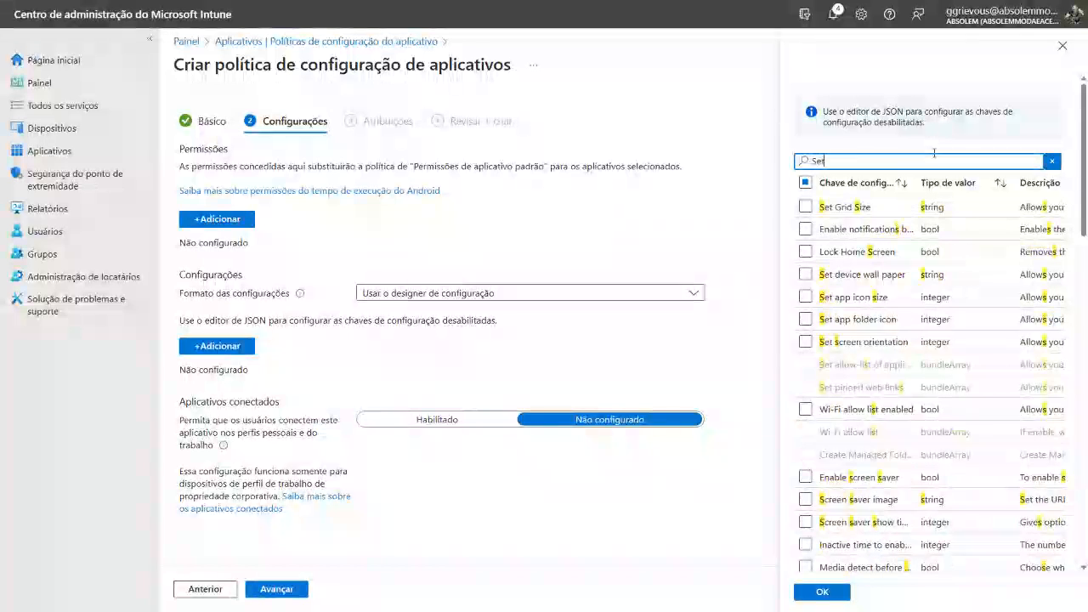
{"action": "type", "text": " device w"}
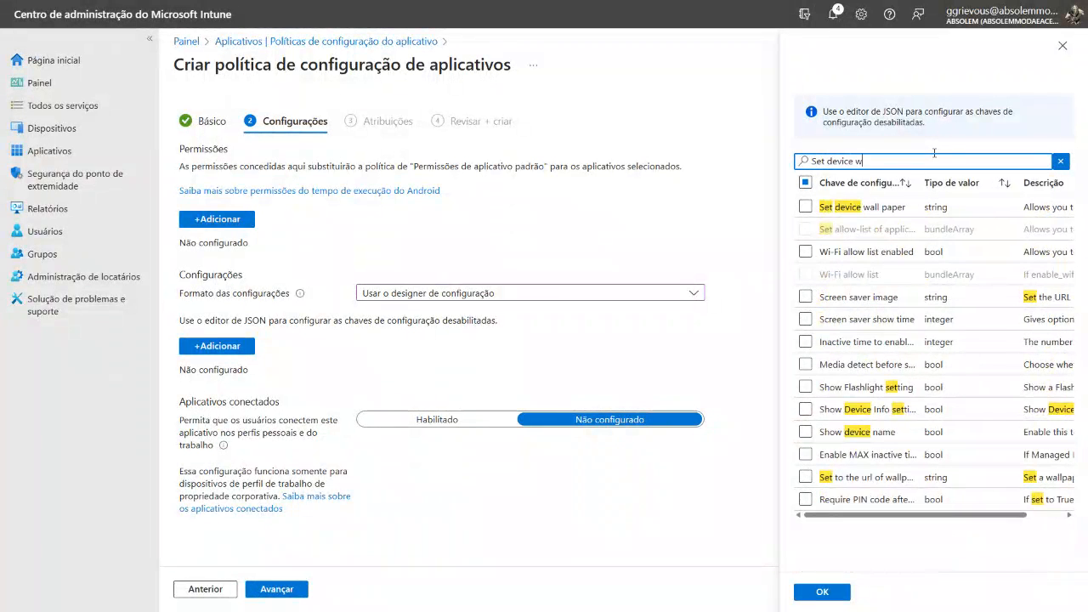
{"action": "type", "text": "al"}
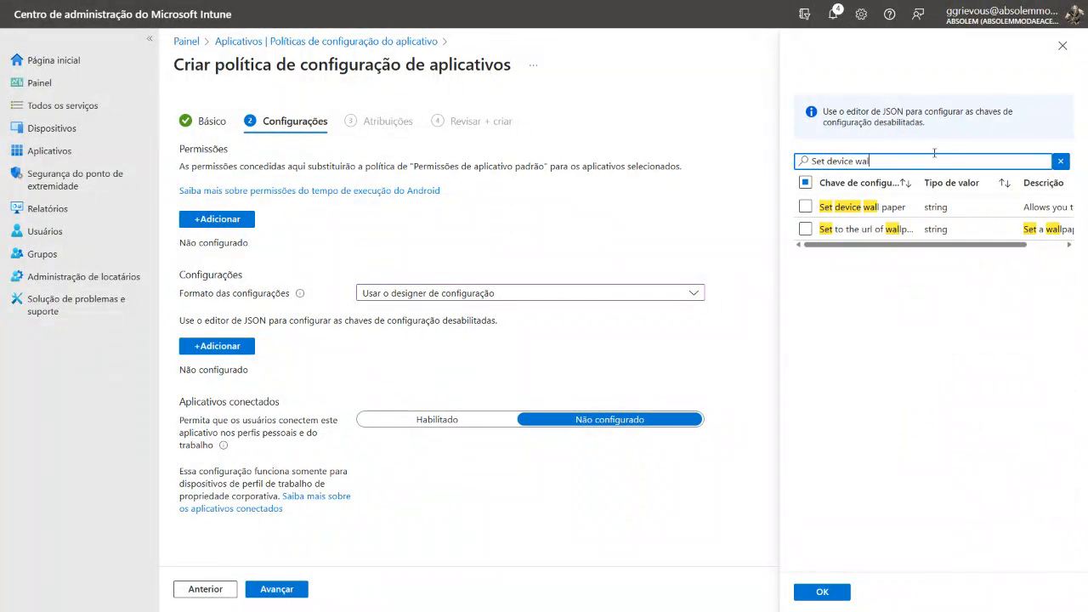
{"action": "left_click", "coordinate": [810, 207]}
{"action": "left_click", "coordinate": [806, 229]}
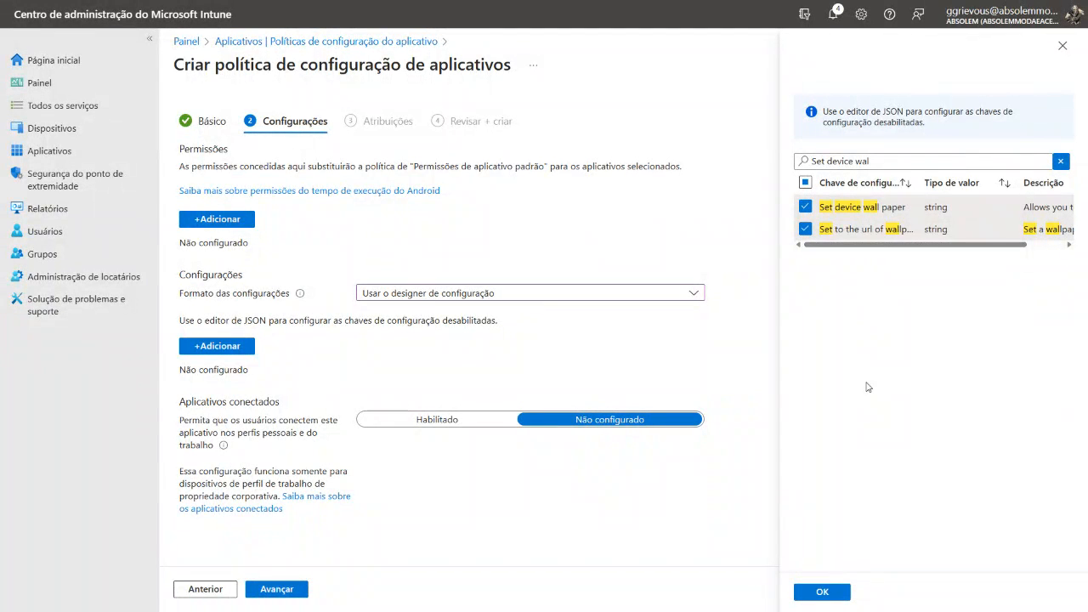
Filter the configuration keys by "Enable show o" and select the key for showing the organization logo
{"action": "left_click", "coordinate": [884, 157]}
{"action": "key", "text": "ctrl+a"}
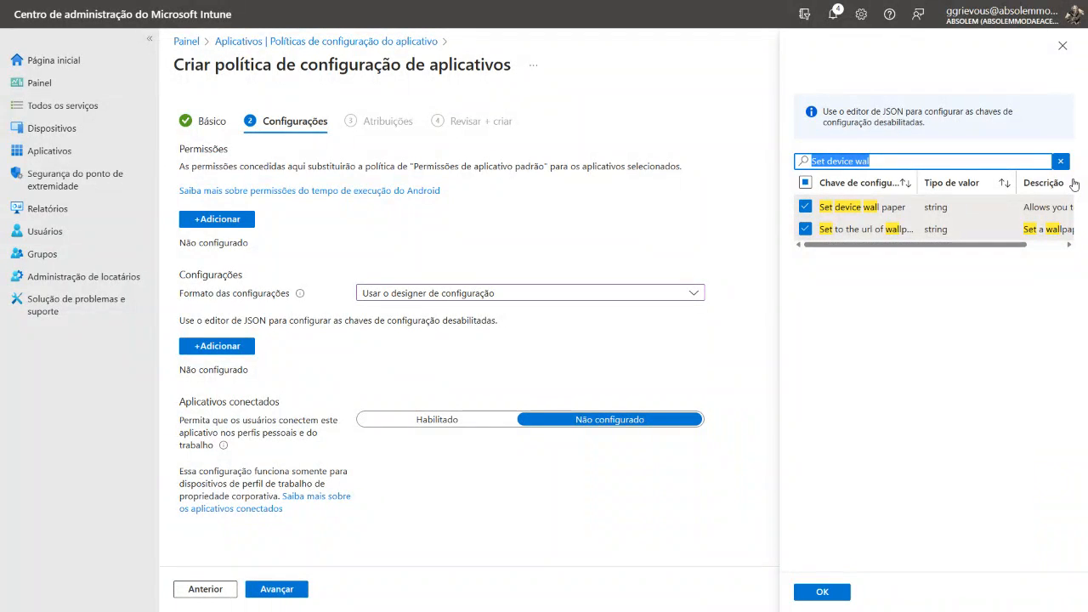
{"action": "type", "text": "E"}
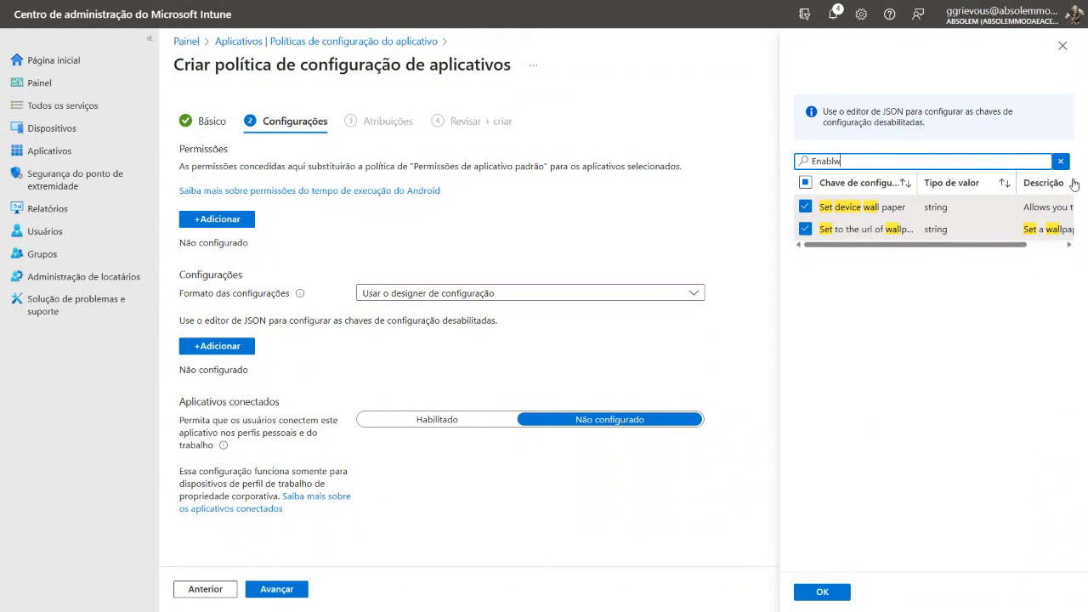
{"action": "type", "text": "nable"}
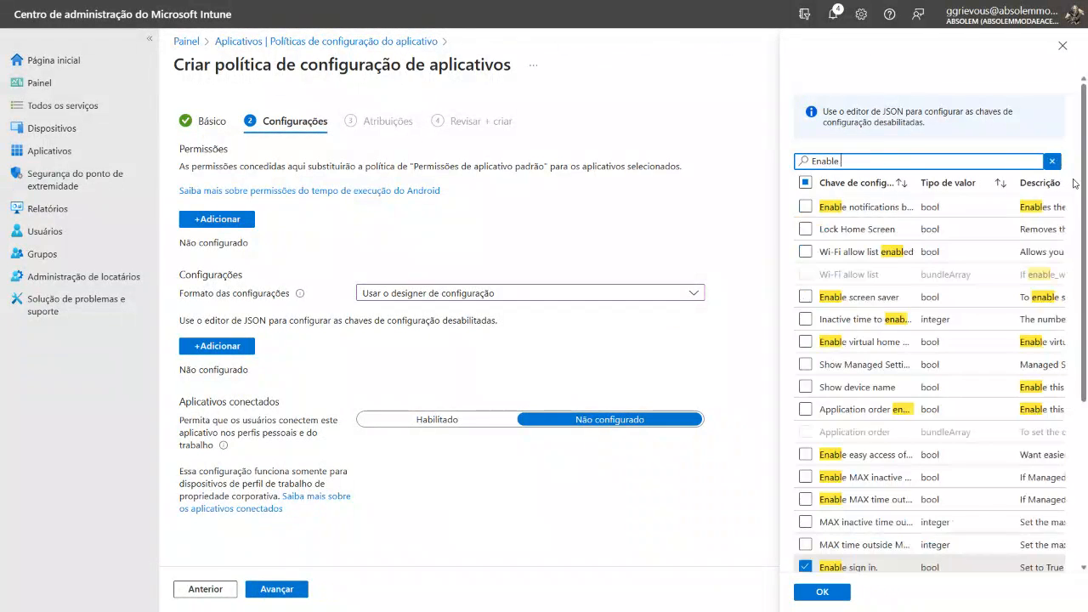
{"action": "type", "text": " show"}
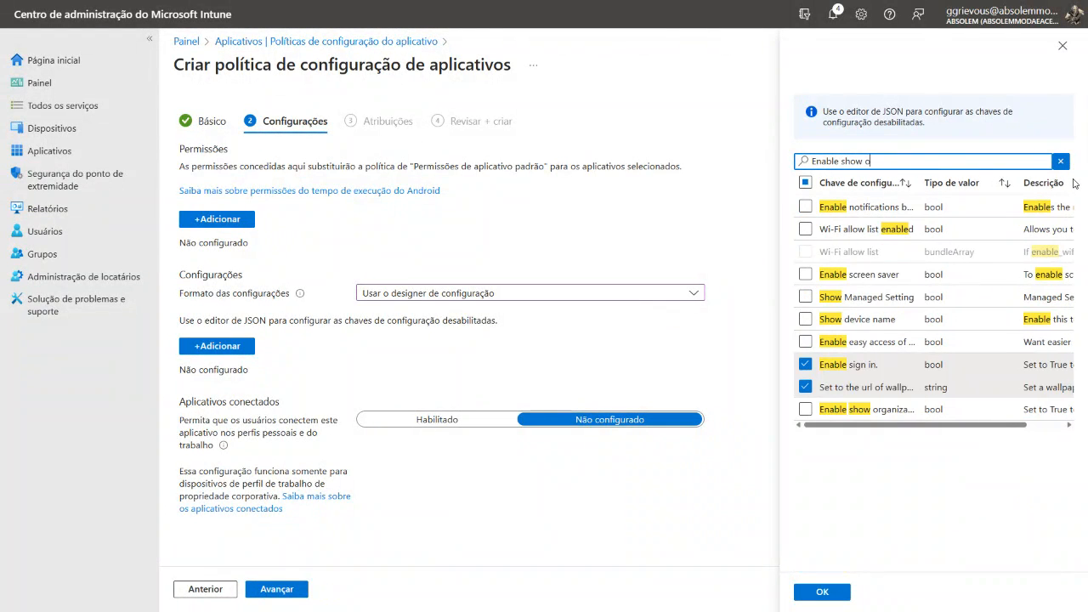
{"action": "type", "text": " o"}
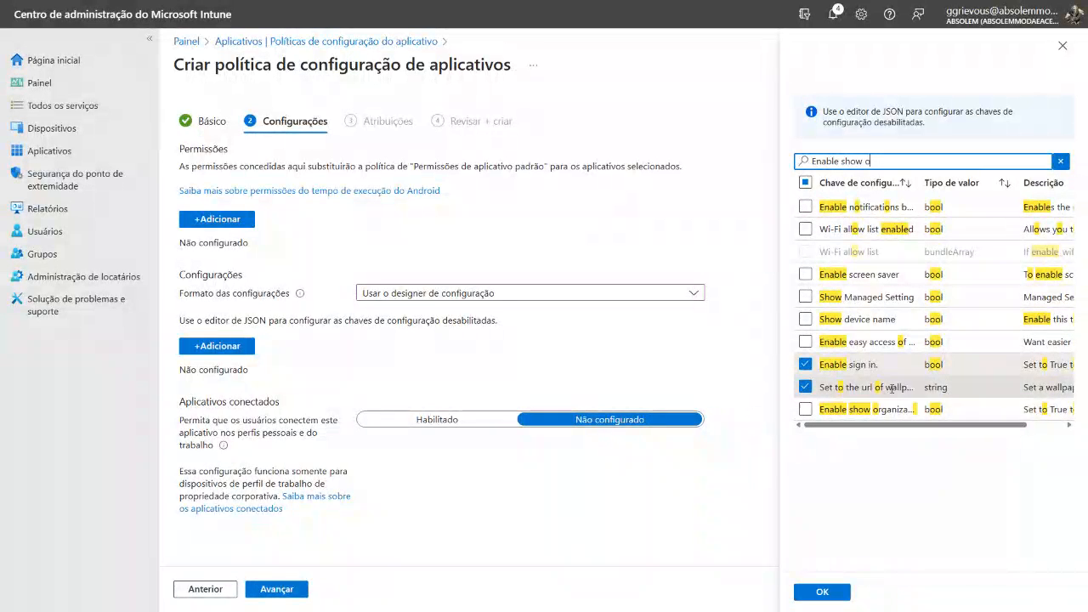
{"action": "left_click", "coordinate": [806, 410]}
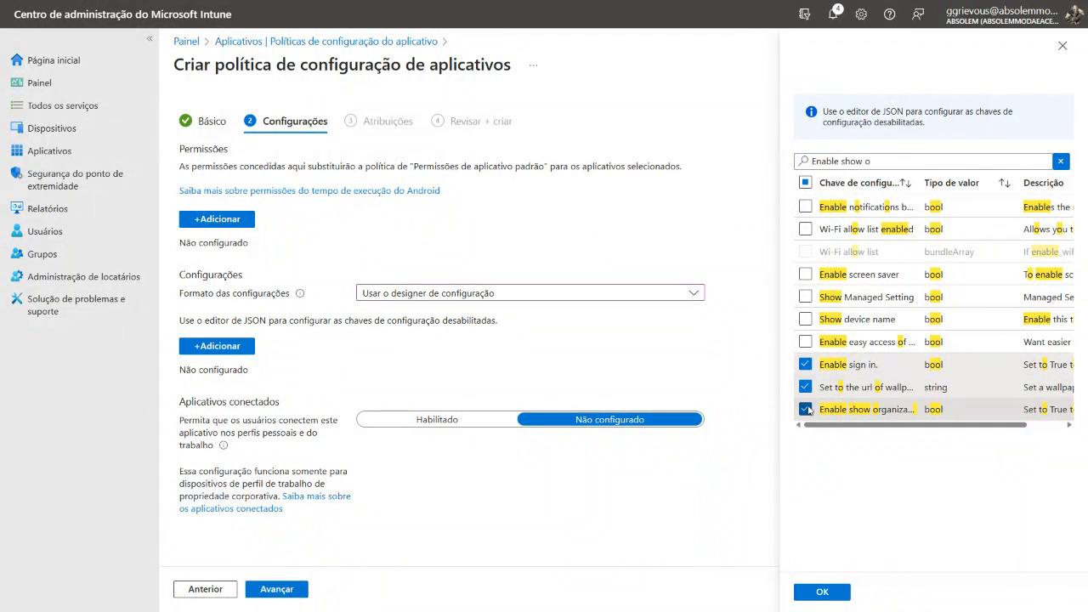
Filter the configuration keys by "logo" and also select the string key for the organization logo image
{"action": "triple_click", "coordinate": [869, 161]}
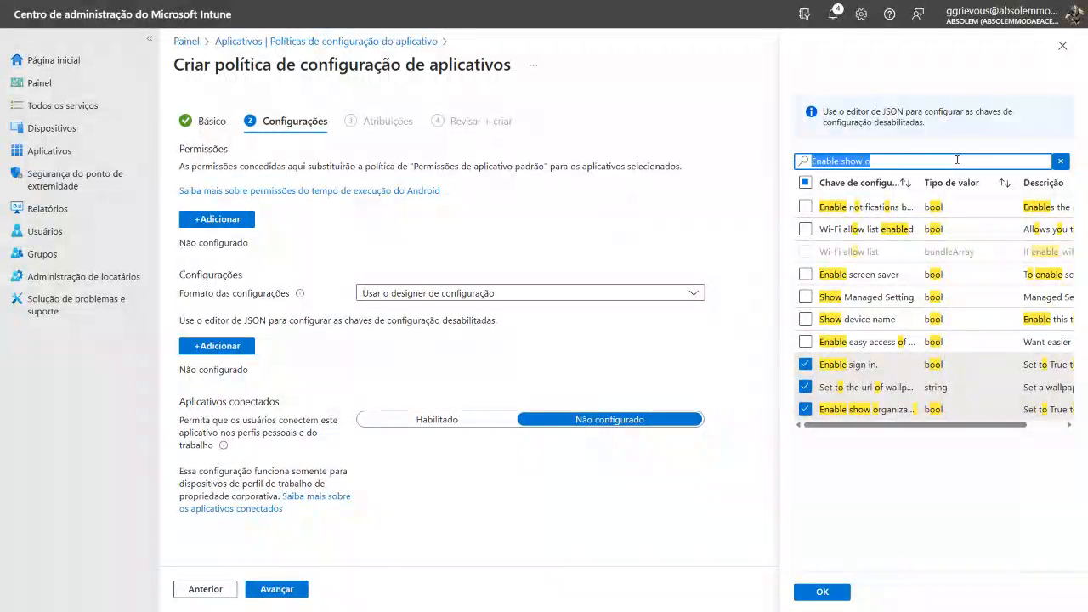
{"action": "type", "text": "lo"}
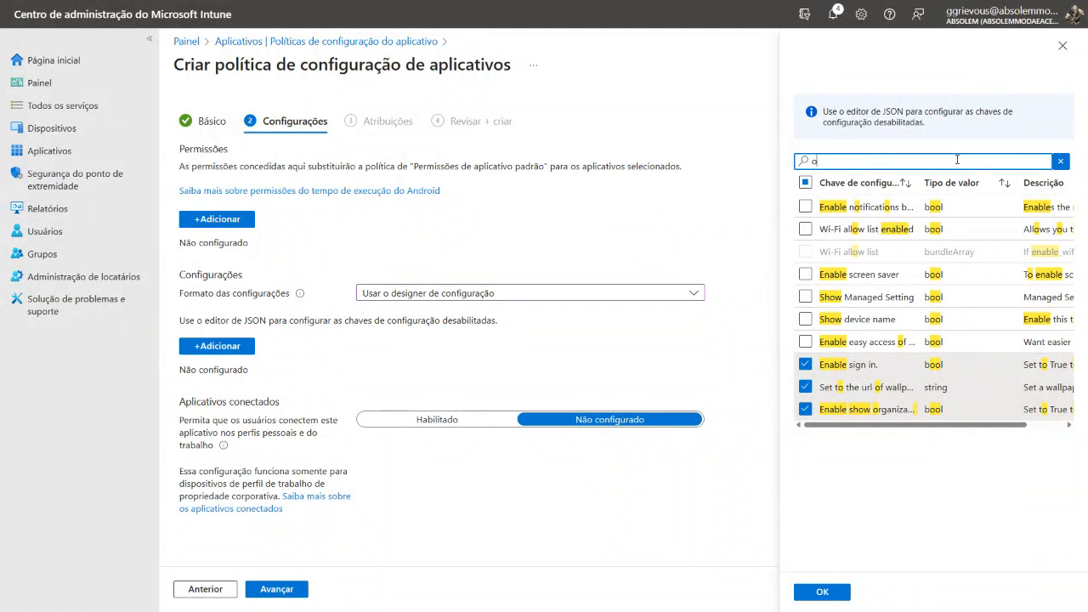
{"action": "key", "text": "BackSpace"}
{"action": "key", "text": "BackSpace"}
{"action": "type", "text": "logo"}
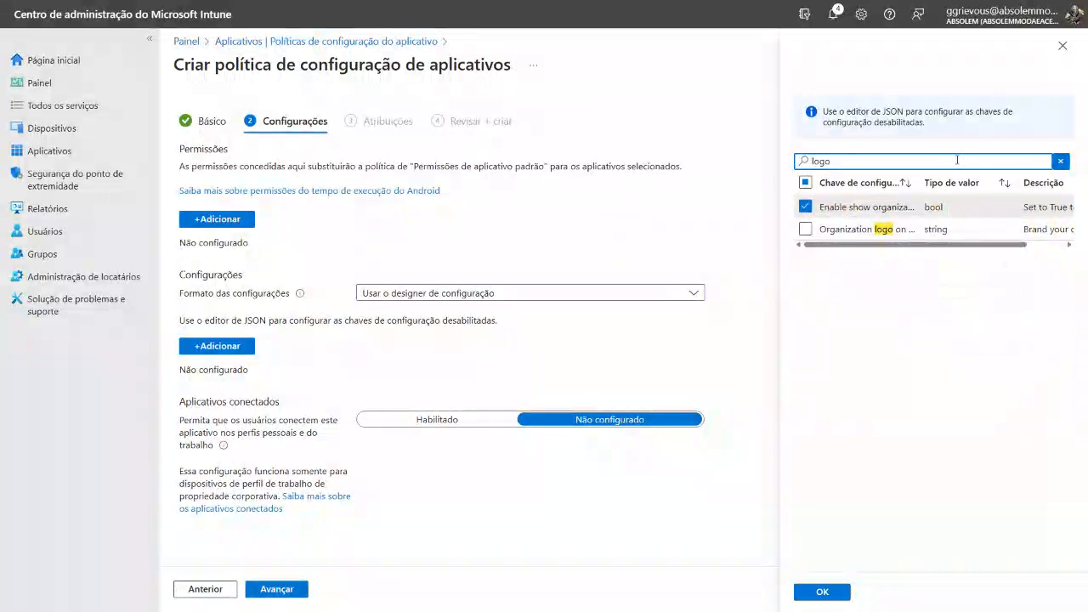
{"action": "left_click", "coordinate": [805, 230]}
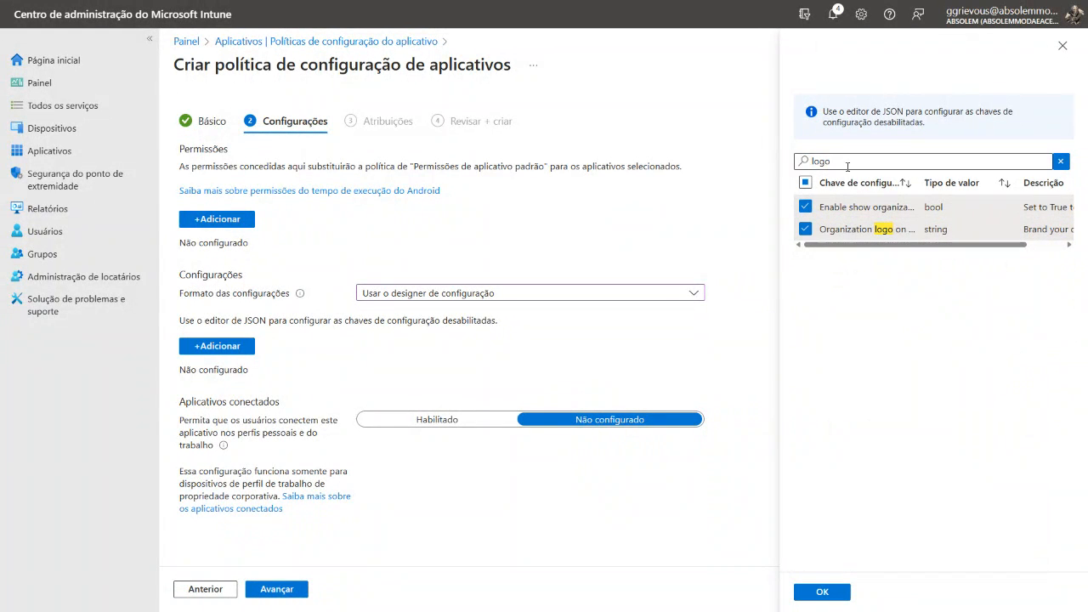
Find the Enable session PIN configuration key and select it
{"action": "triple_click", "coordinate": [797, 160]}
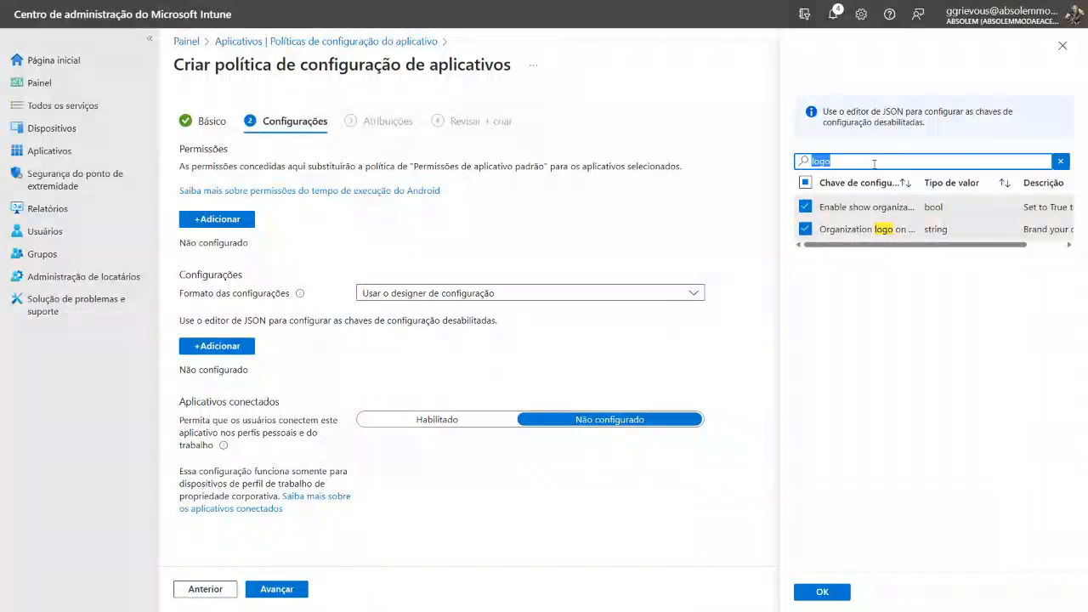
{"action": "type", "text": "en"}
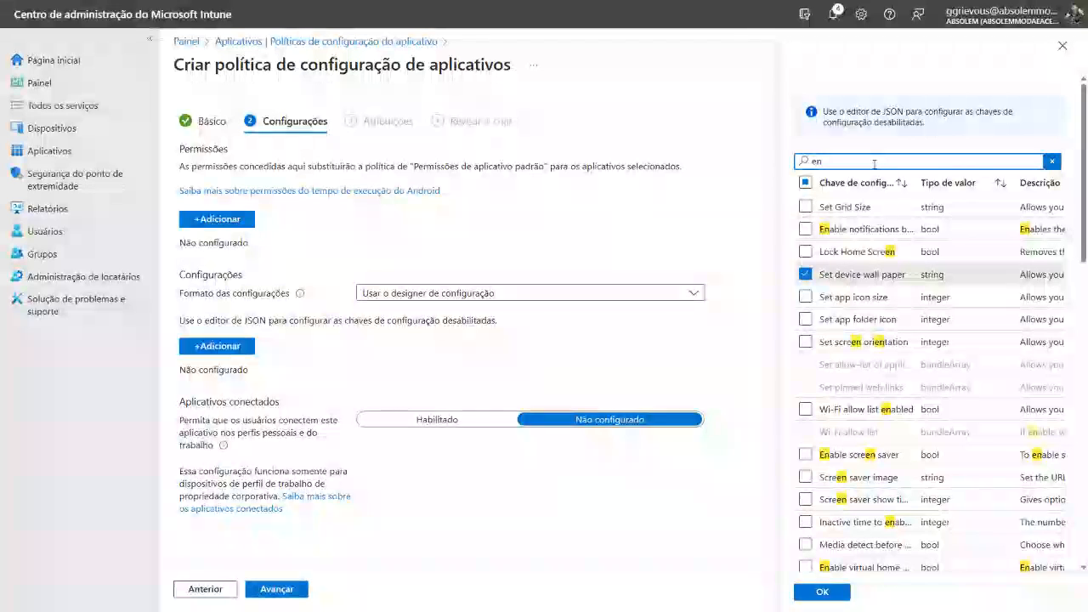
{"action": "type", "text": "abl"}
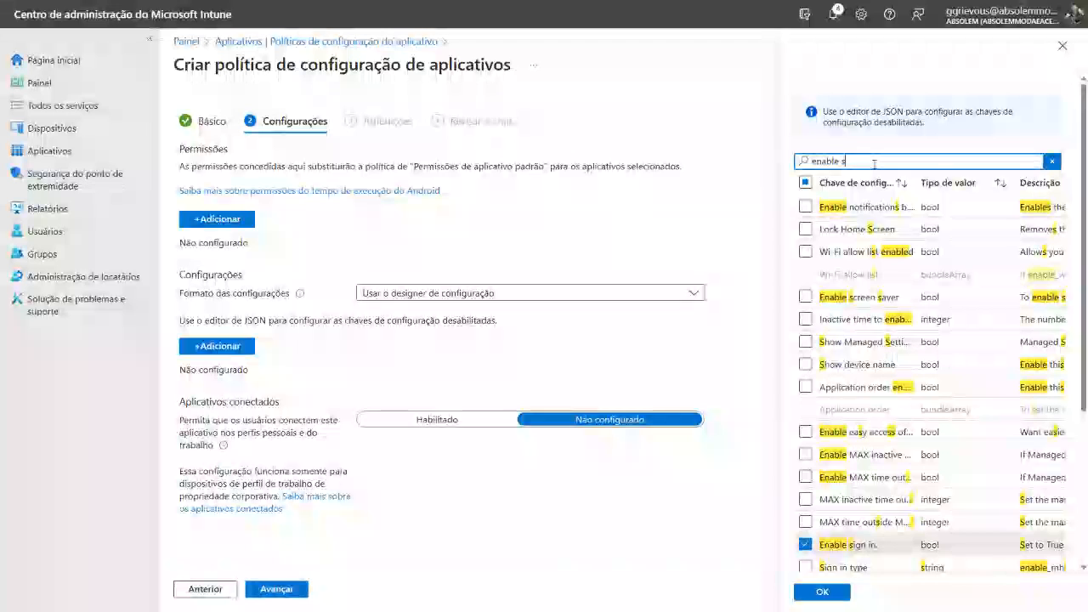
{"action": "type", "text": "e se"}
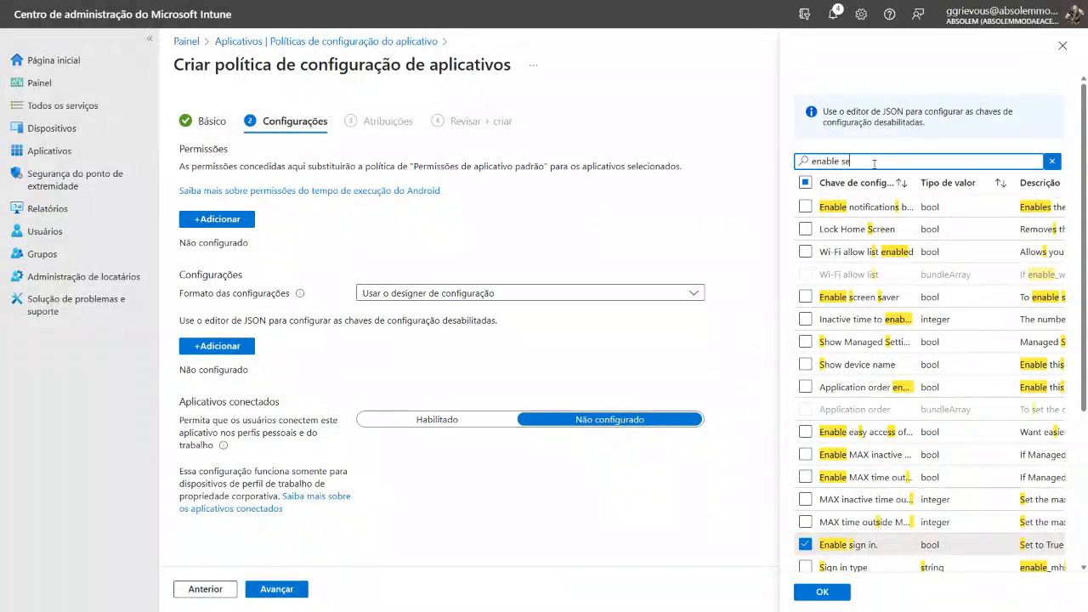
{"action": "type", "text": "ssio"}
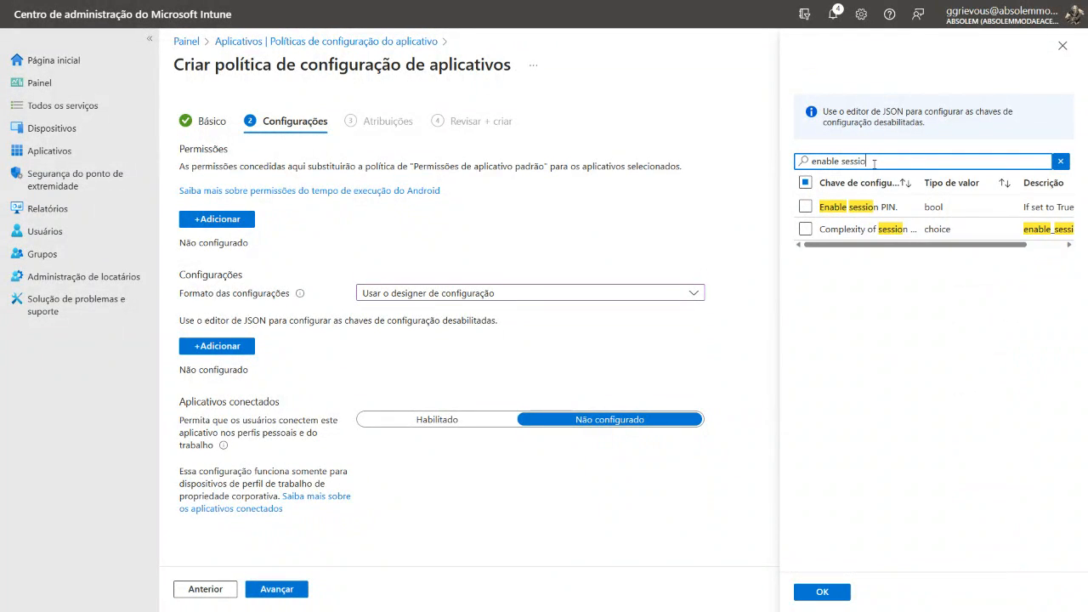
{"action": "left_click", "coordinate": [805, 206]}
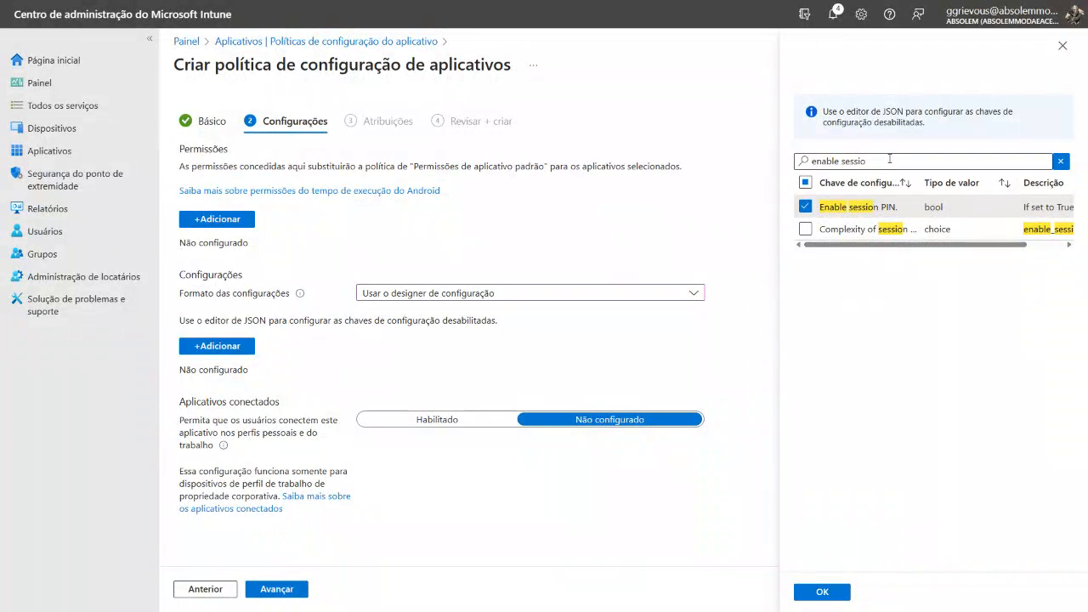
Select the Auto Sign-out time and Enable Auto Sign-out keys, and add all selected configuration keys to the policy
{"action": "left_click_drag", "start_coordinate": [889, 159], "coordinate": [769, 160]}
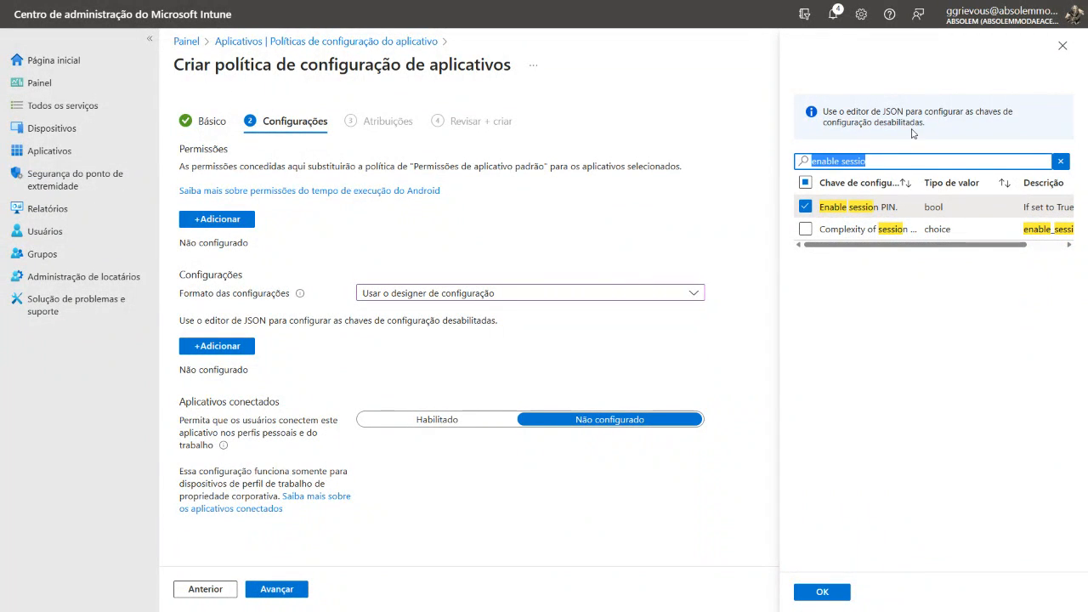
{"action": "type", "text": "auto si"}
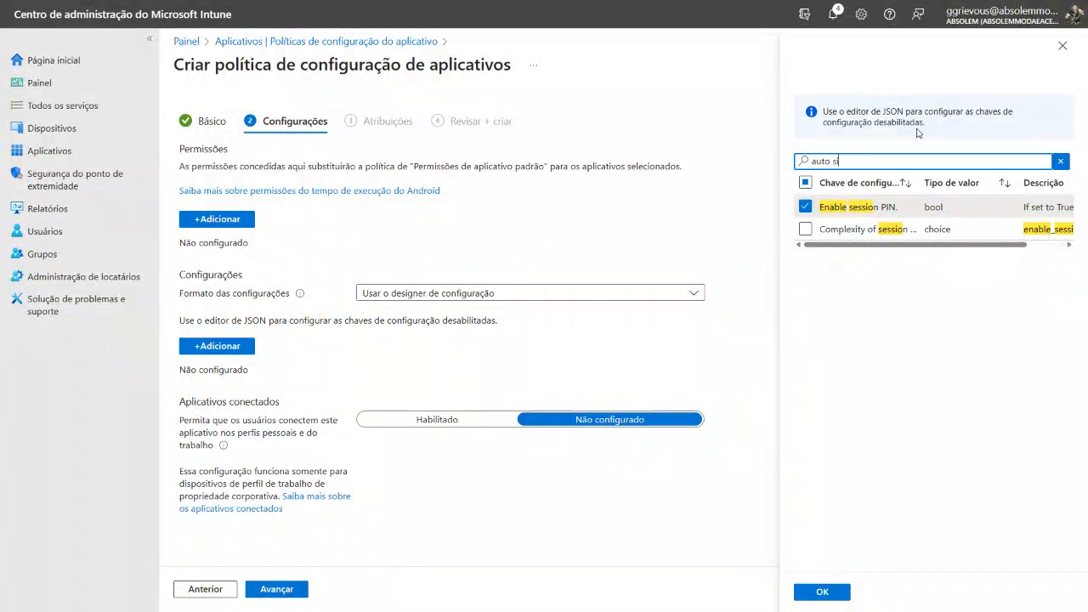
{"action": "type", "text": "gn"}
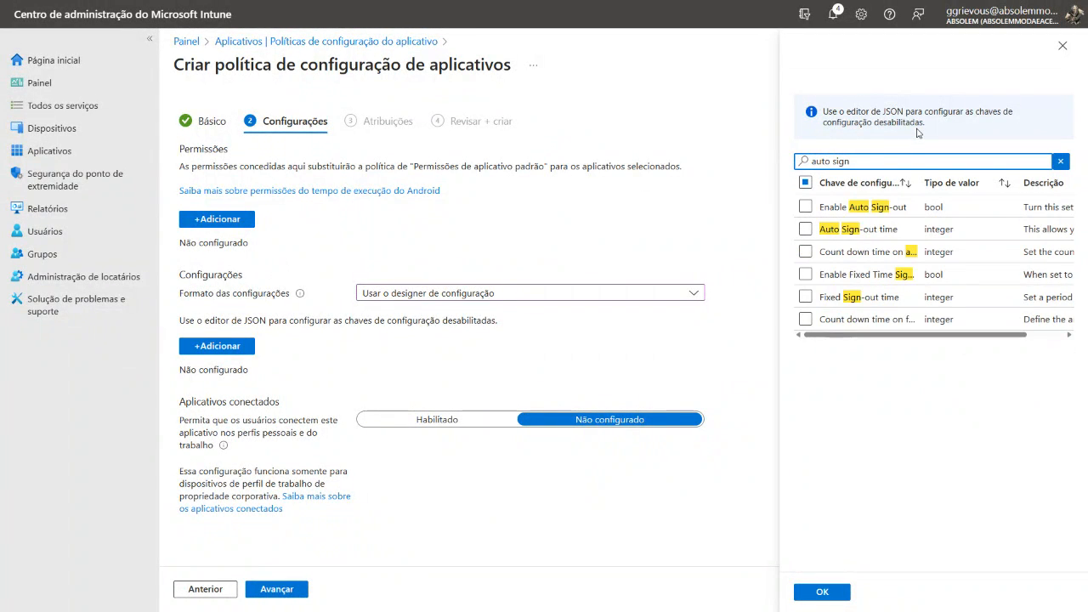
{"action": "left_click", "coordinate": [807, 231]}
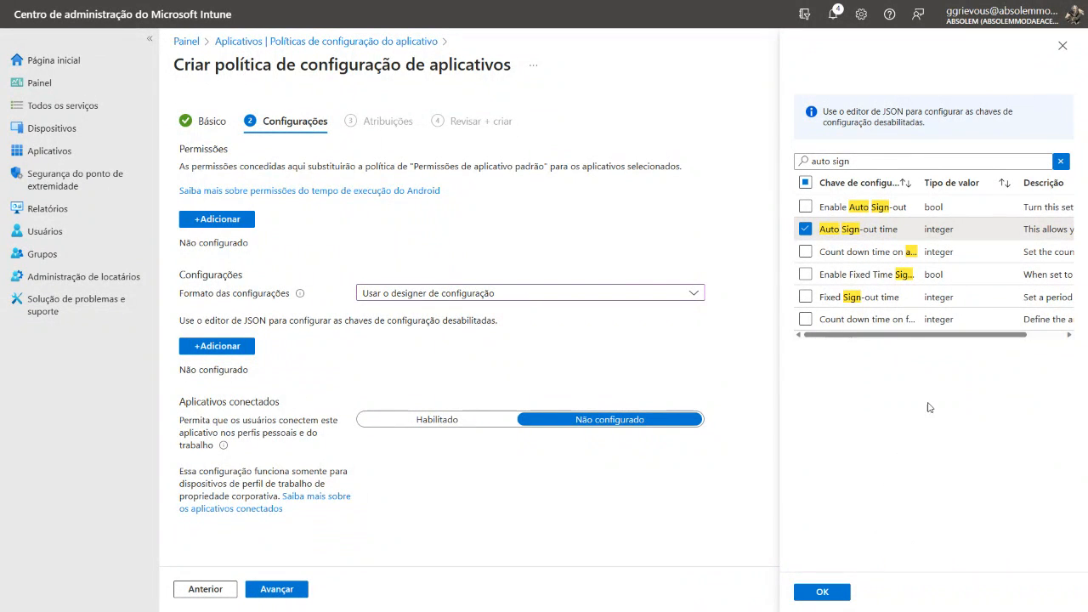
{"action": "left_click", "coordinate": [807, 208]}
{"action": "left_click", "coordinate": [823, 592]}
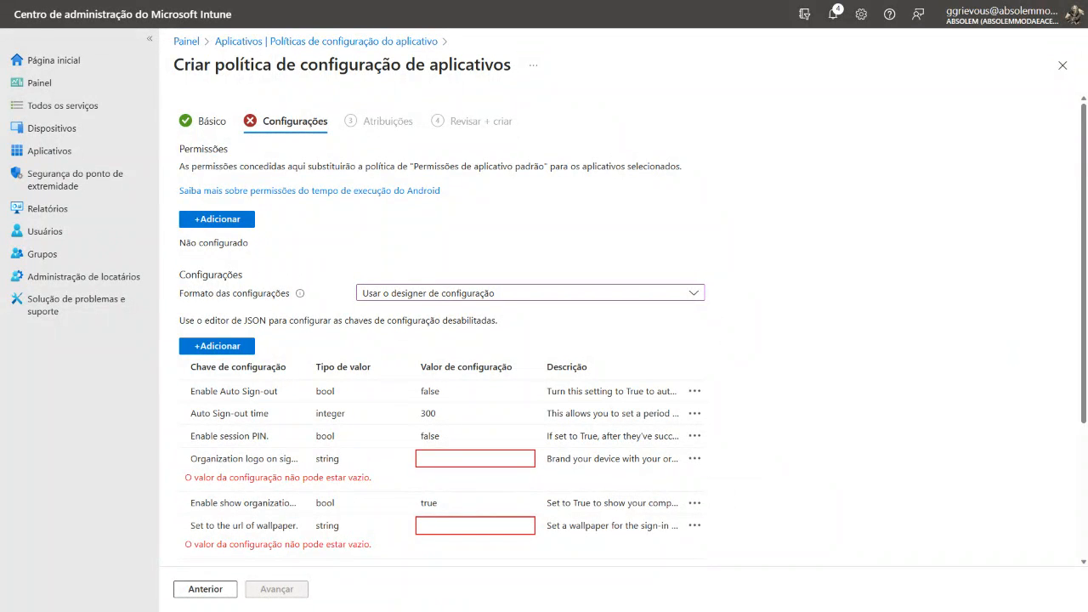
Paste the logoabsolem2.png image URL as the value of both the organization logo key and the Set to the url of wallpaper key
{"action": "left_click", "coordinate": [424, 462]}
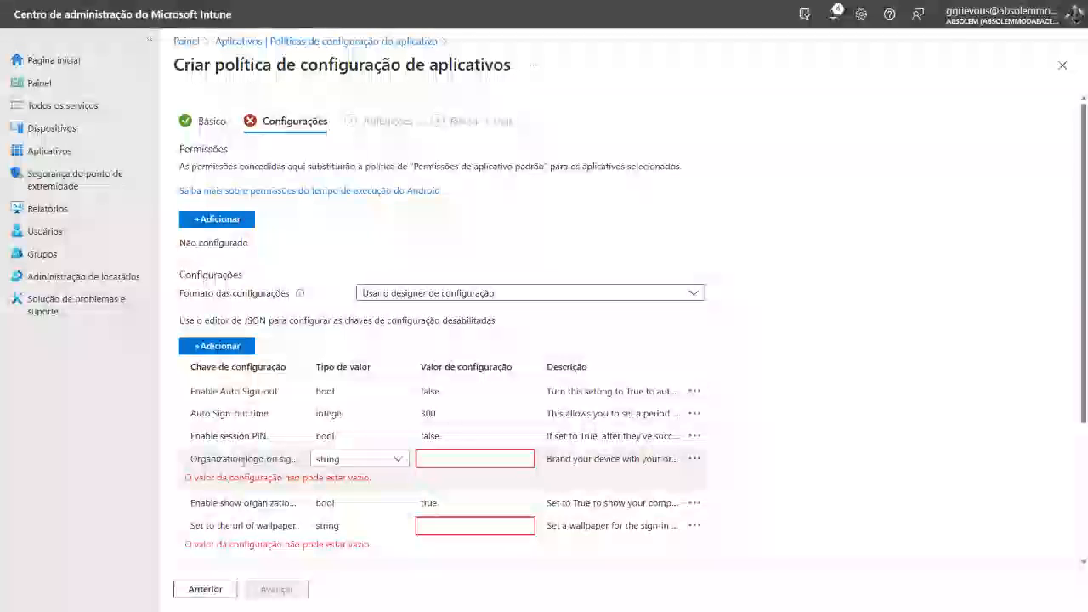
{"action": "left_click", "coordinate": [435, 456]}
{"action": "key", "text": "ctrl+v"}
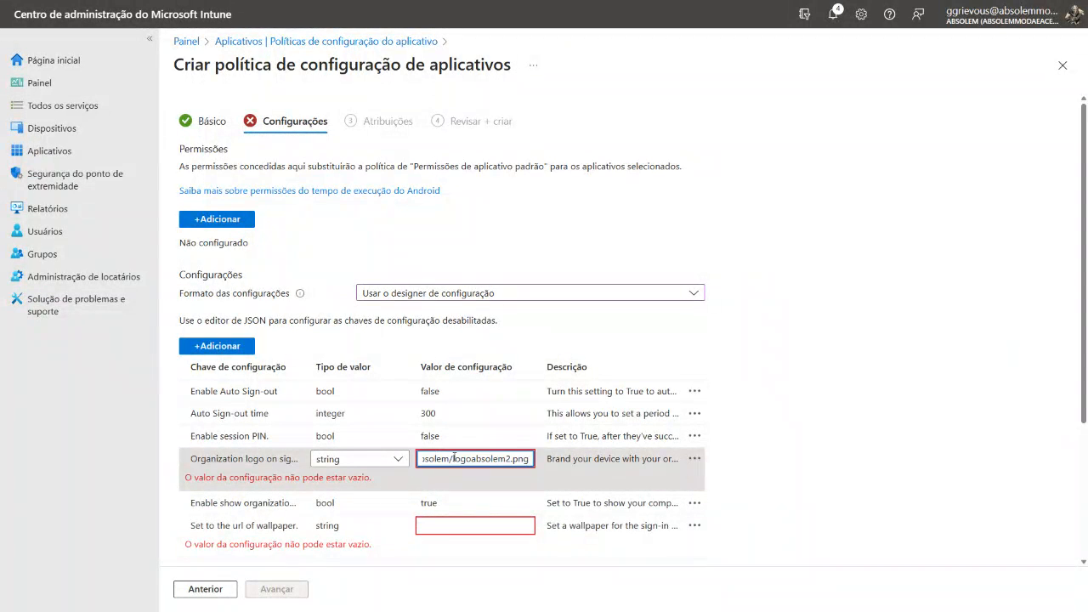
{"action": "left_click", "coordinate": [483, 526]}
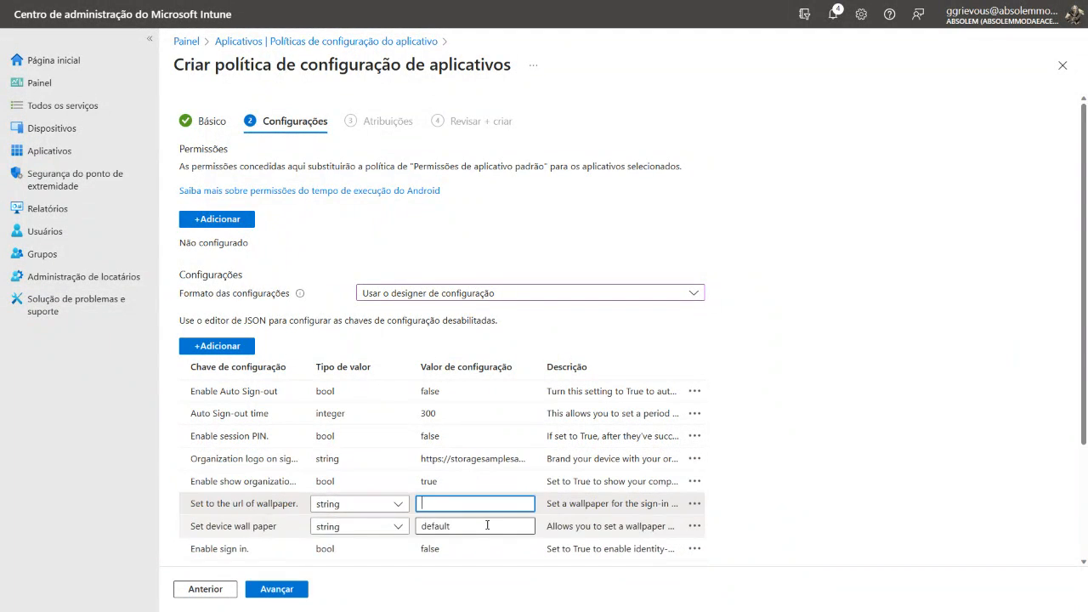
{"action": "key", "text": "ctrl+v"}
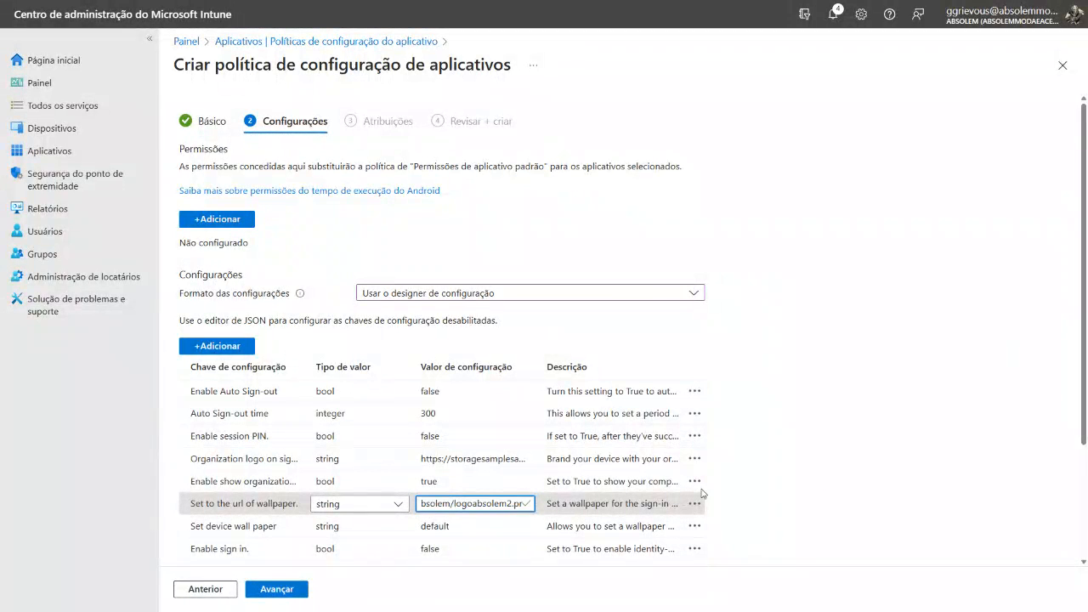
Set the Enable sign in configuration key to true
{"action": "left_click", "coordinate": [429, 549]}
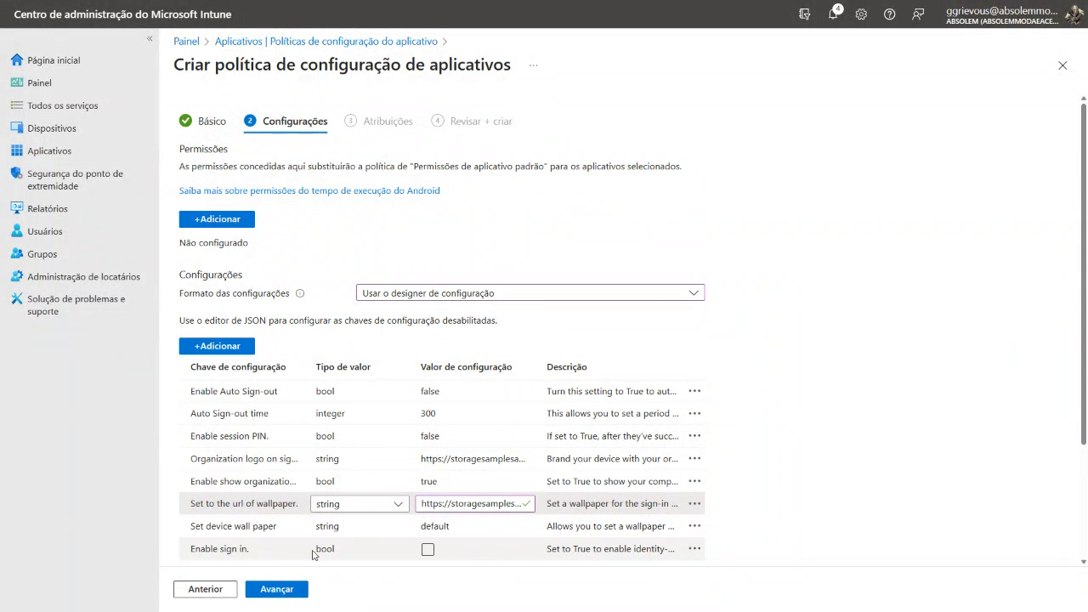
Set the Enable sign in, Enable Auto Sign-out and Enable session PIN configuration keys to true, and continue to the policy's assignments
{"action": "left_click", "coordinate": [429, 550]}
{"action": "left_click", "coordinate": [223, 392]}
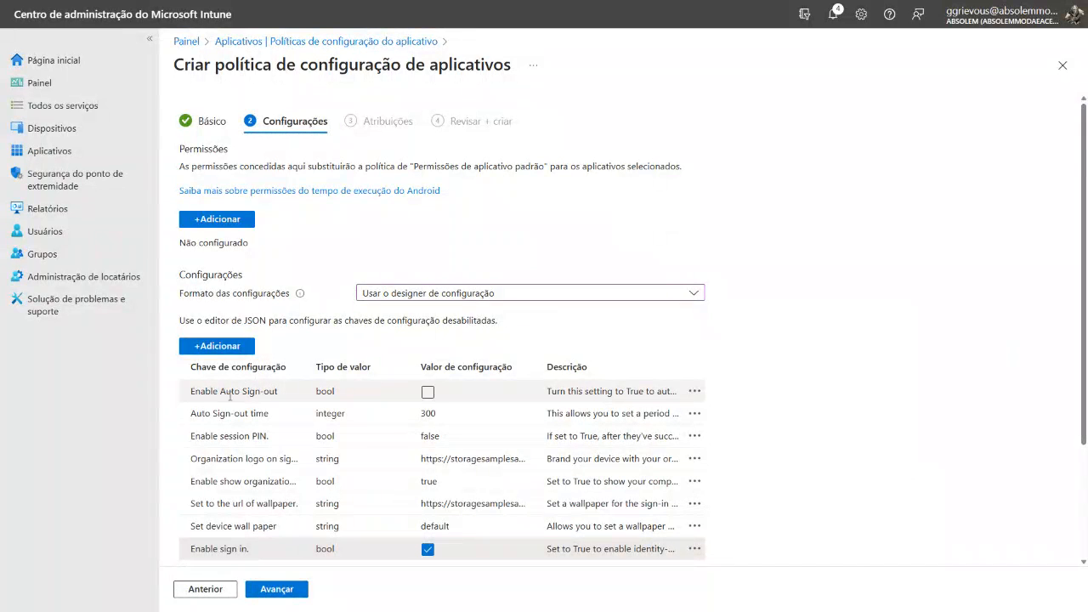
{"action": "left_click", "coordinate": [428, 393]}
{"action": "left_click", "coordinate": [337, 420]}
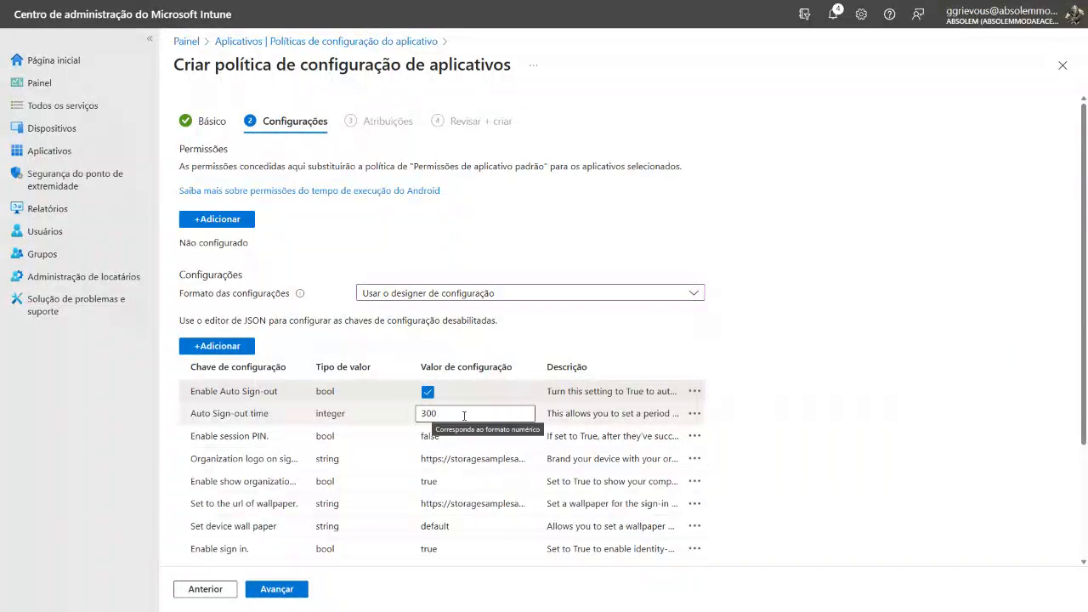
{"action": "left_click", "coordinate": [429, 437]}
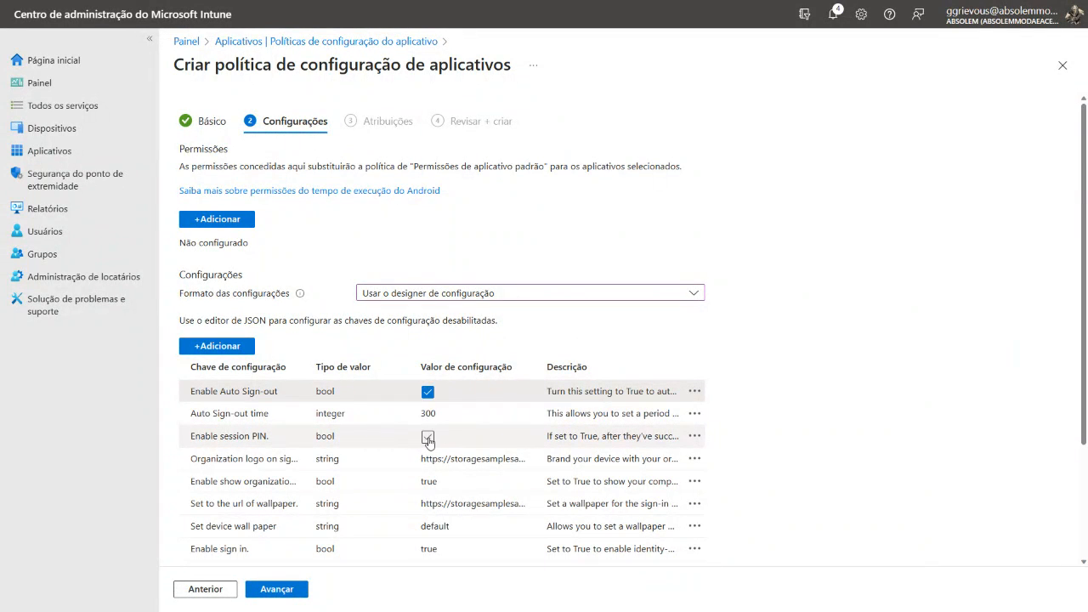
{"action": "left_click", "coordinate": [428, 438]}
{"action": "left_click", "coordinate": [454, 414]}
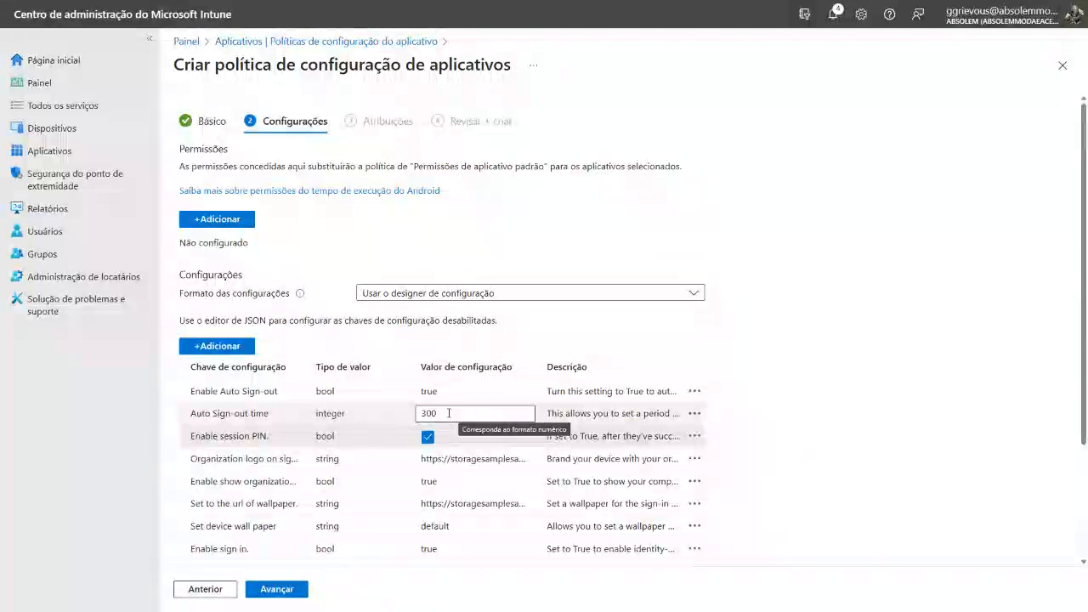
{"action": "left_click", "coordinate": [947, 381]}
{"action": "scroll", "coordinate": [937, 378], "scroll_direction": "down", "scroll_amount": 1}
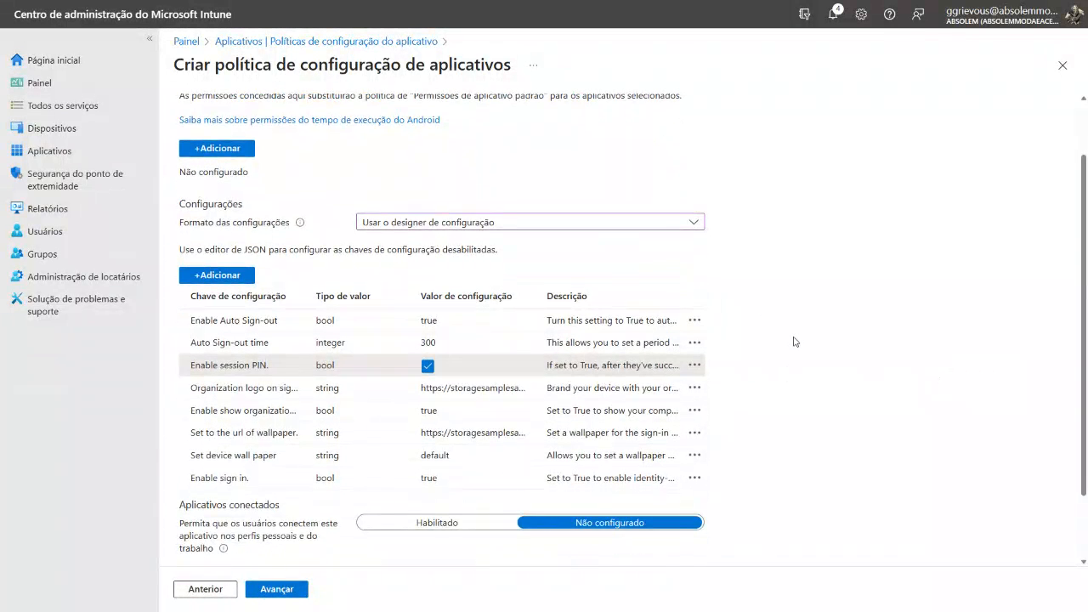
{"action": "scroll", "coordinate": [795, 342], "scroll_direction": "down", "scroll_amount": 1}
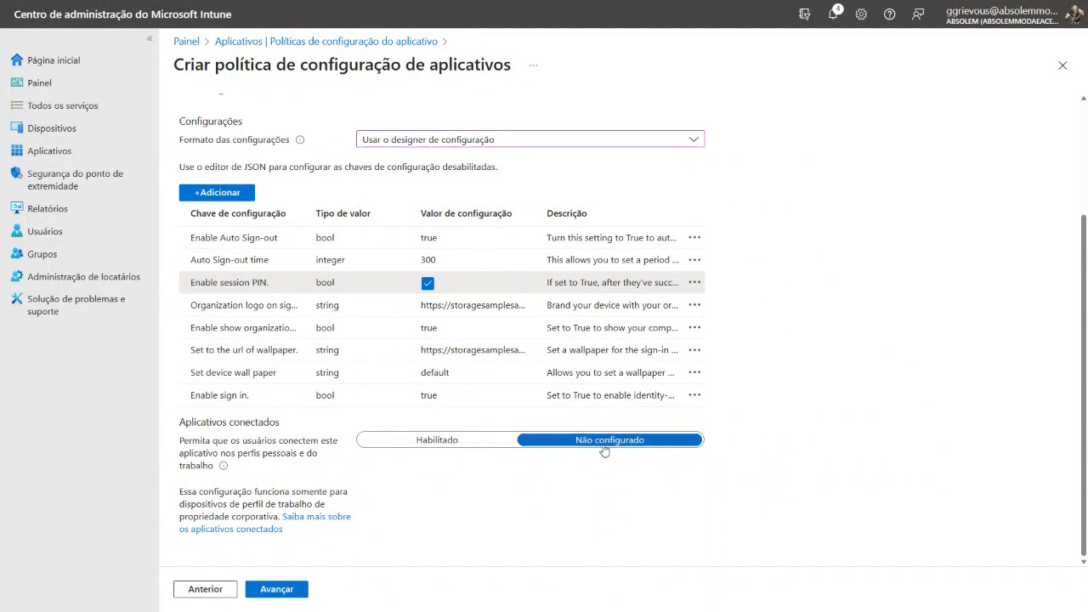
{"action": "left_click", "coordinate": [295, 590]}
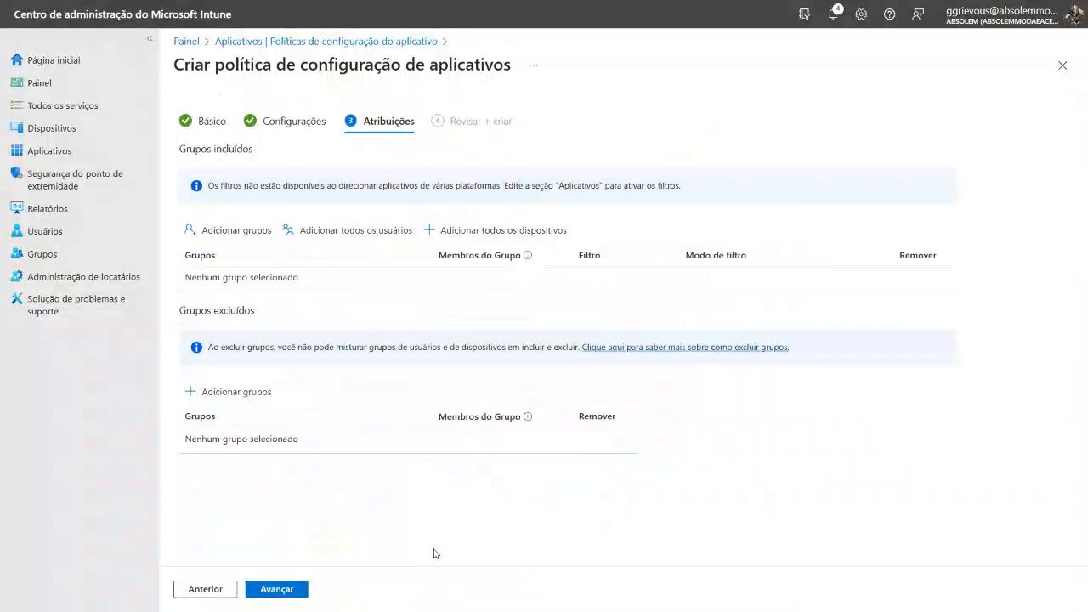
Include the Android - Modo Compartilhado group in the policy's assignments and create the app configuration policy
{"action": "left_click", "coordinate": [253, 232]}
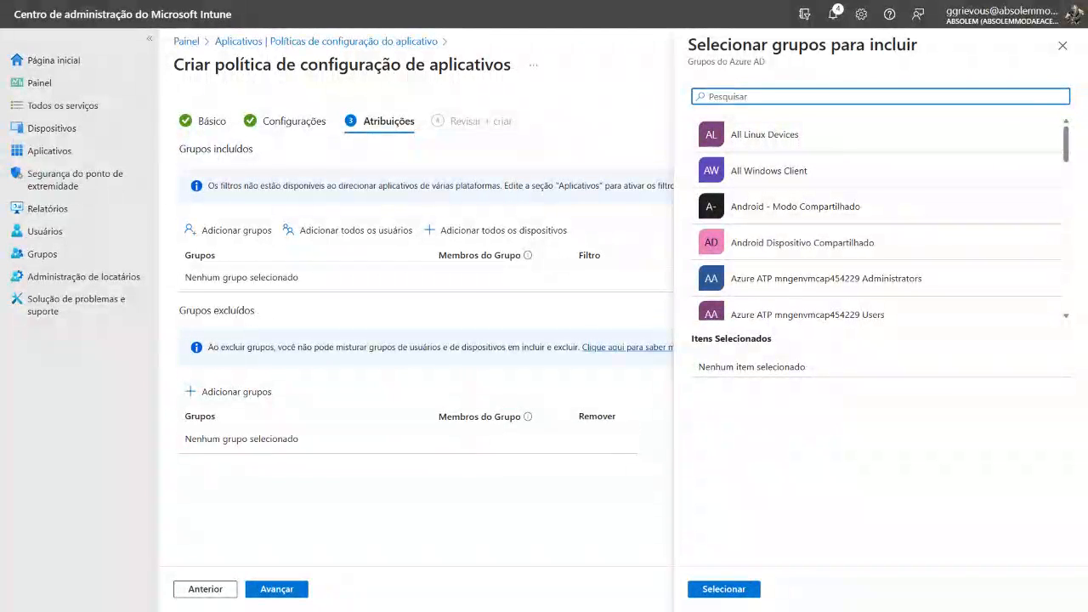
{"action": "left_click", "coordinate": [755, 96]}
{"action": "type", "text": "android - m"}
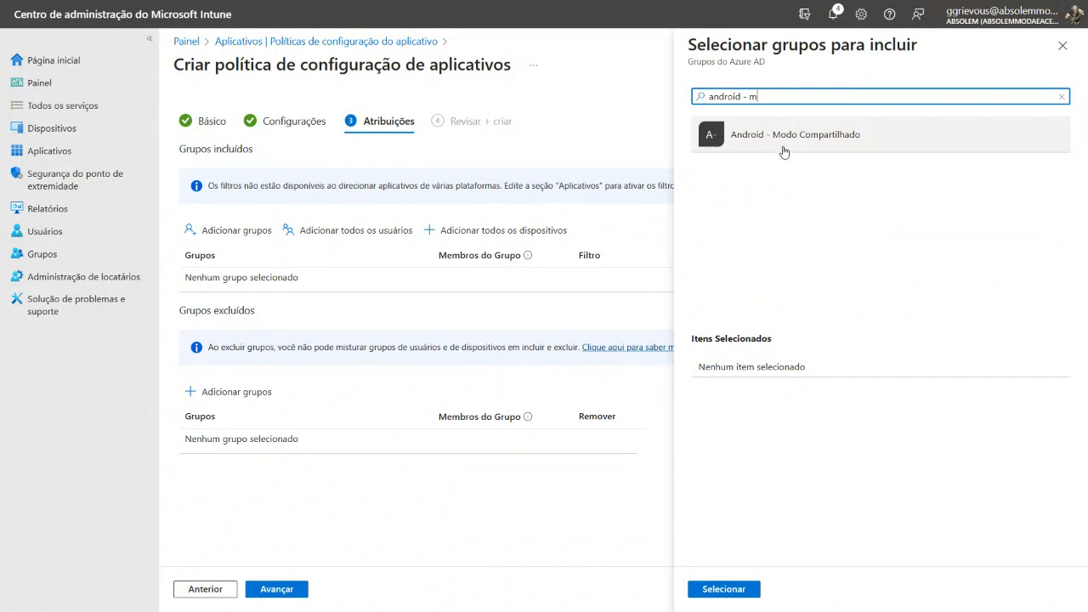
{"action": "left_click", "coordinate": [780, 140]}
{"action": "left_click", "coordinate": [747, 589]}
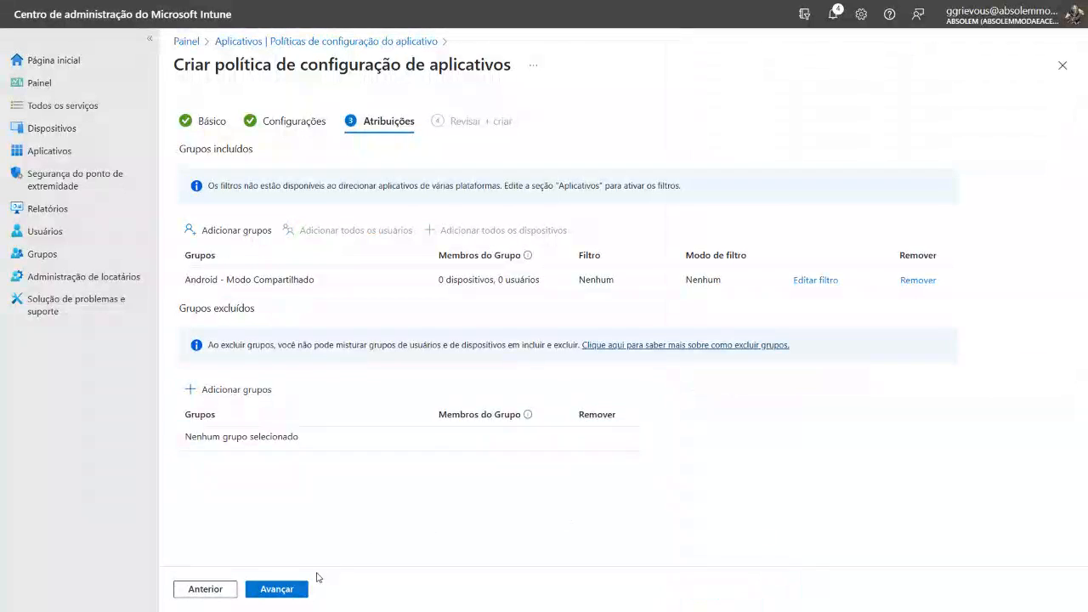
{"action": "left_click", "coordinate": [278, 595]}
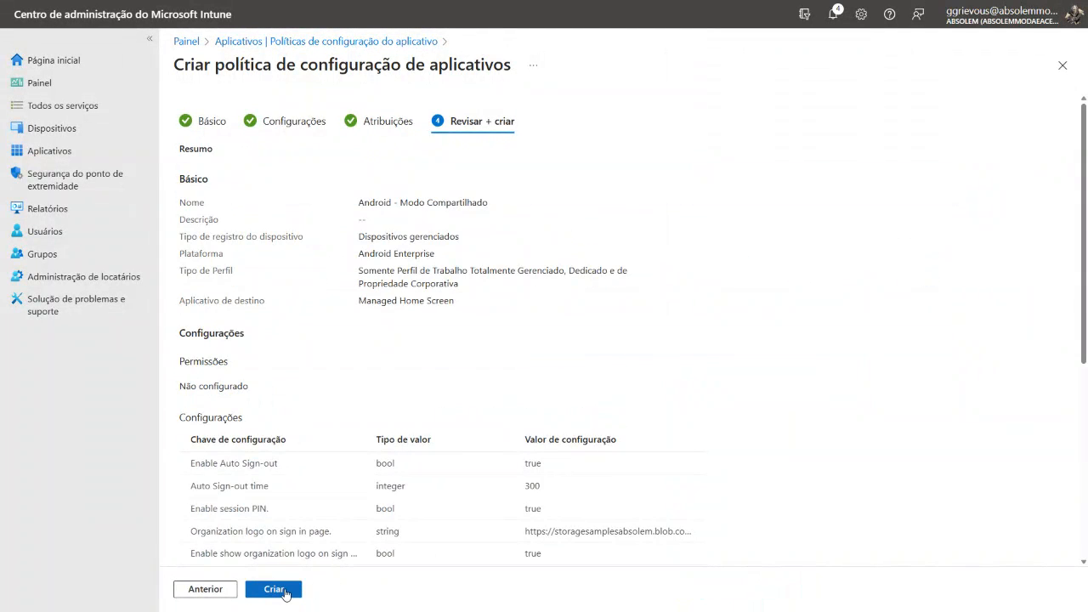
{"action": "left_click", "coordinate": [273, 589]}
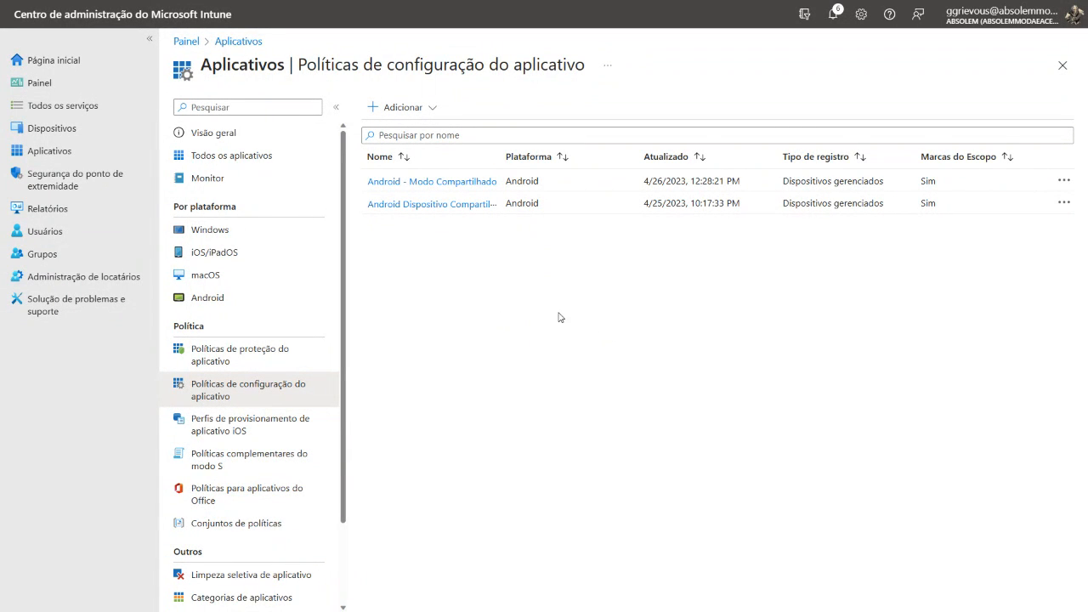
Open the configuration profiles for Android devices
{"action": "left_click", "coordinate": [206, 301]}
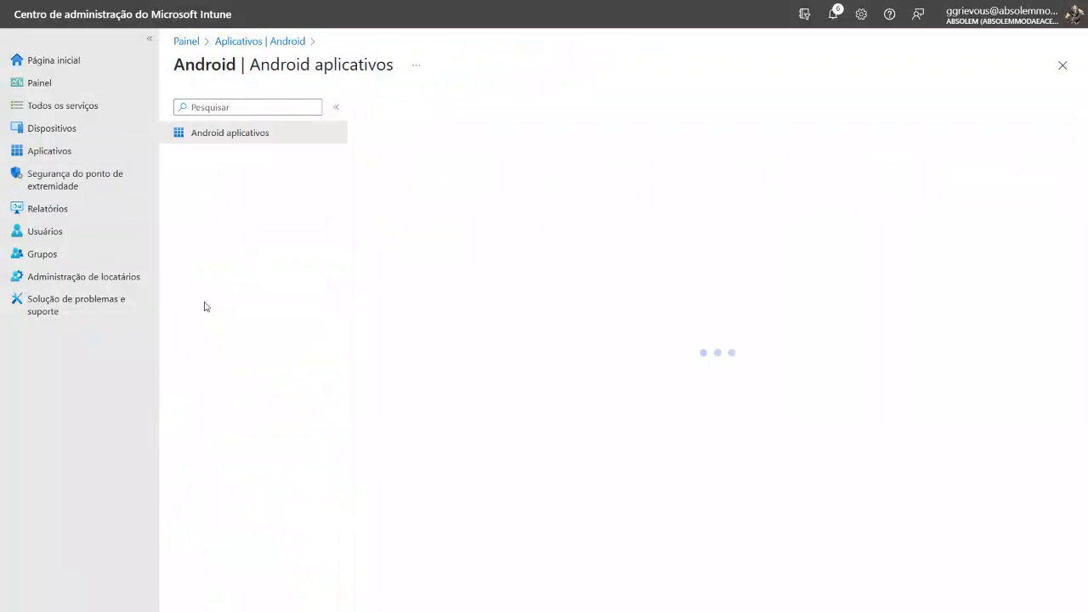
{"action": "left_click", "coordinate": [52, 127]}
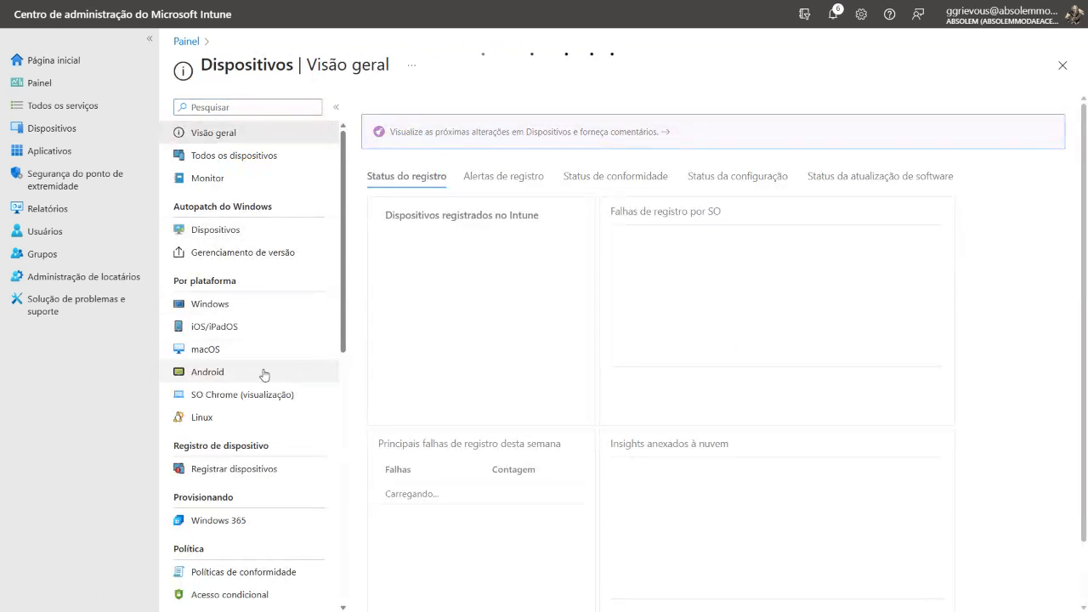
{"action": "left_click", "coordinate": [261, 373]}
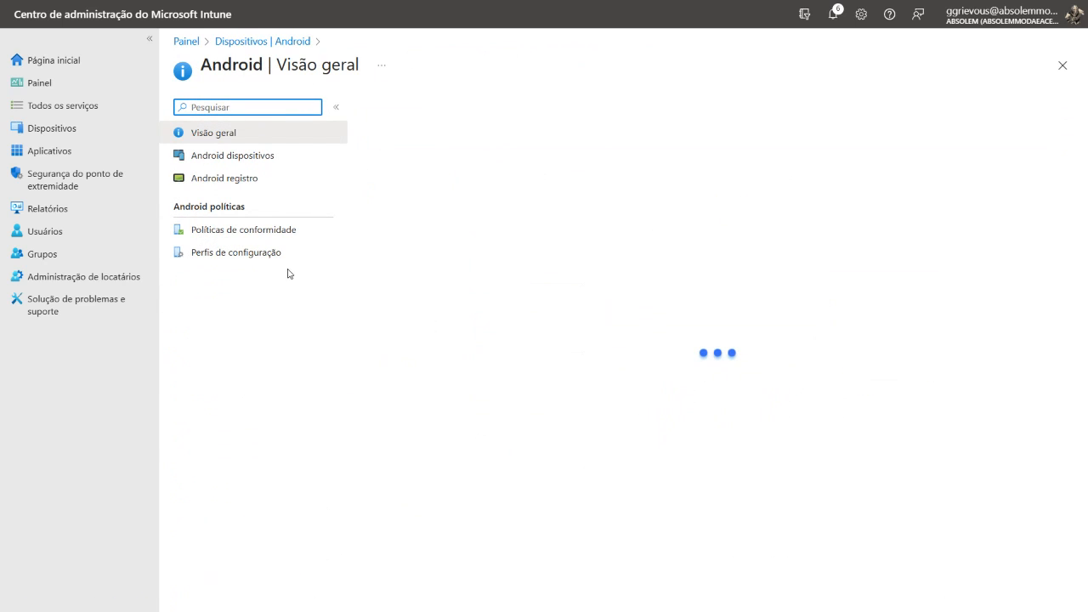
{"action": "left_click", "coordinate": [265, 260]}
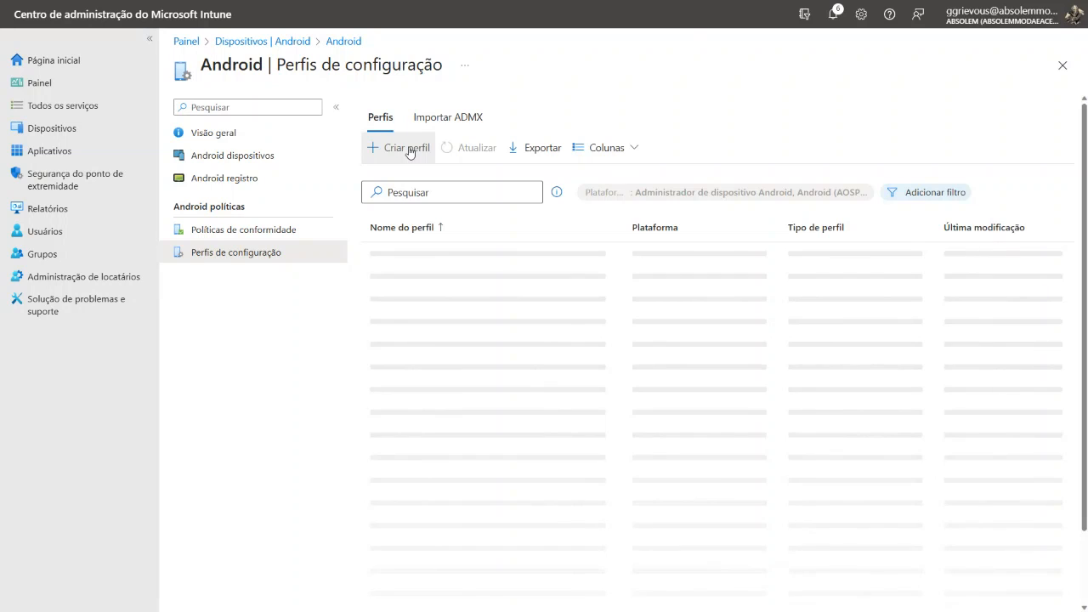
Start a new Android Enterprise profile of type Restrições do dispositivo for fully managed, dedicated and corporate-owned work profile devices
{"action": "left_click", "coordinate": [409, 148]}
{"action": "left_click", "coordinate": [879, 114]}
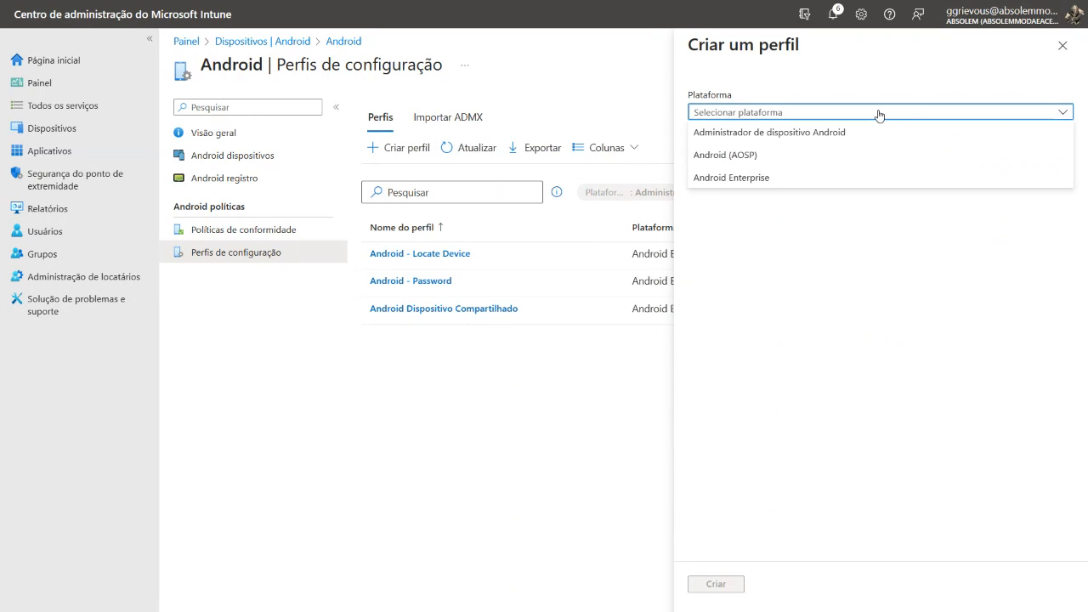
{"action": "left_click", "coordinate": [788, 182]}
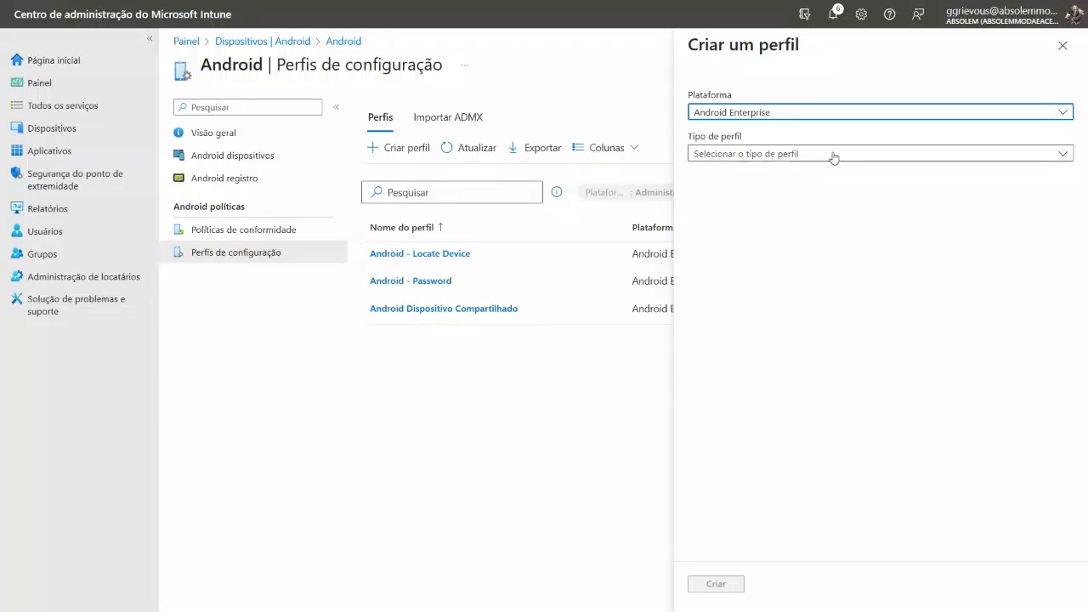
{"action": "left_click", "coordinate": [833, 154]}
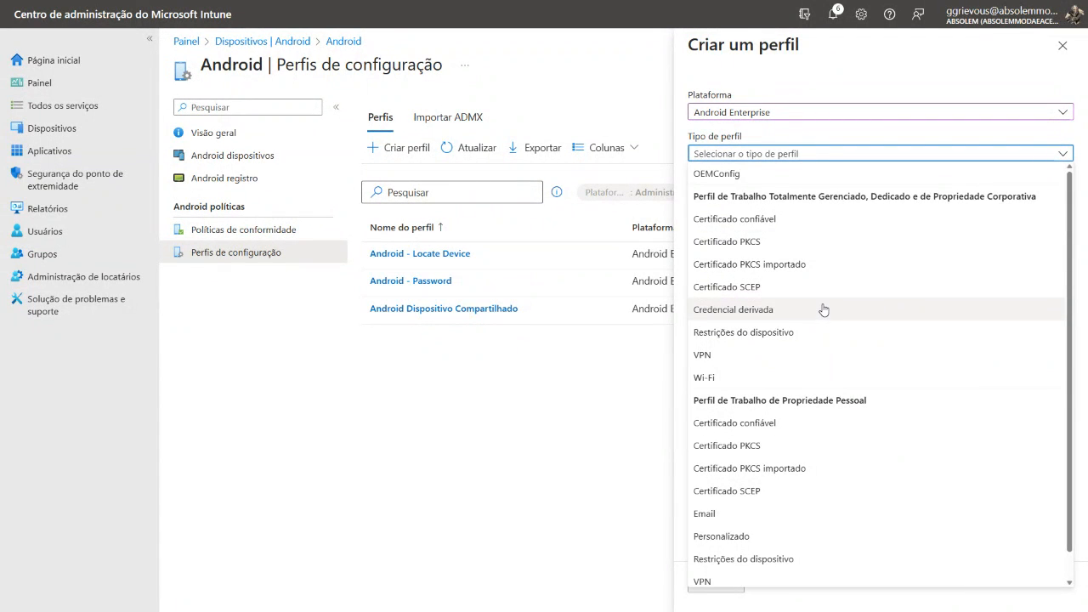
{"action": "left_click", "coordinate": [768, 334]}
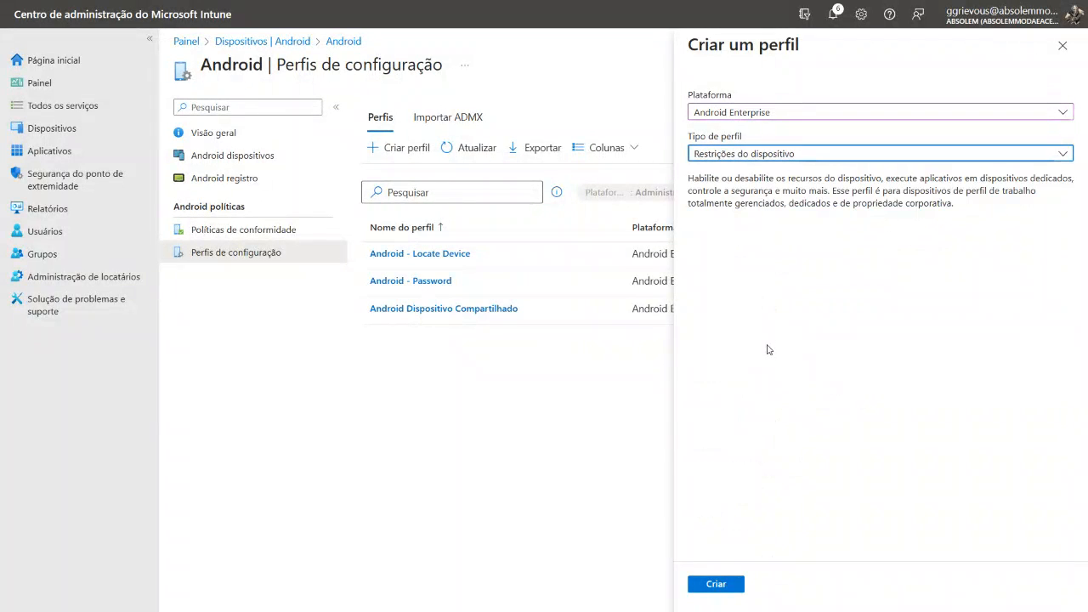
{"action": "left_click", "coordinate": [706, 589]}
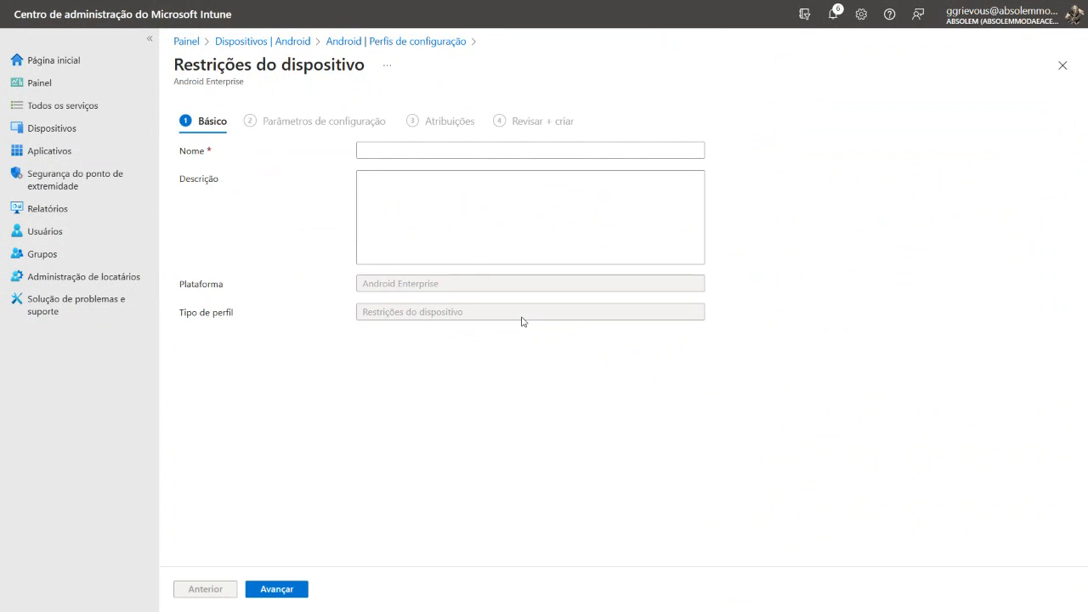
{"action": "left_click", "coordinate": [462, 151]}
{"action": "type", "text": "https://storagesamplesabsolem.blob.core.windows.net/absolem/logoabsolem2.png"}
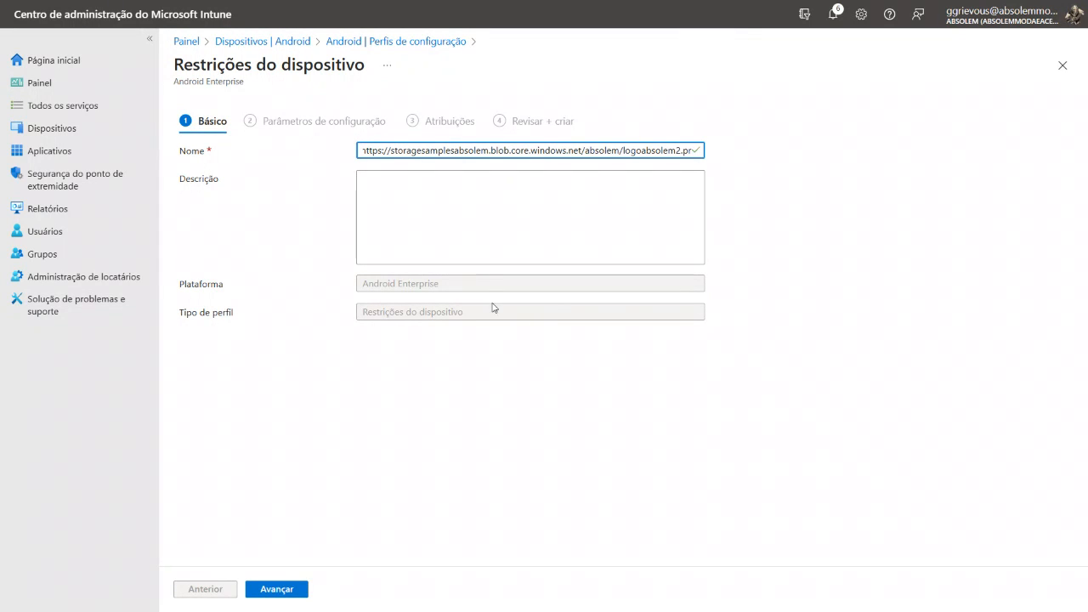
{"action": "key", "text": "ctrl+z"}
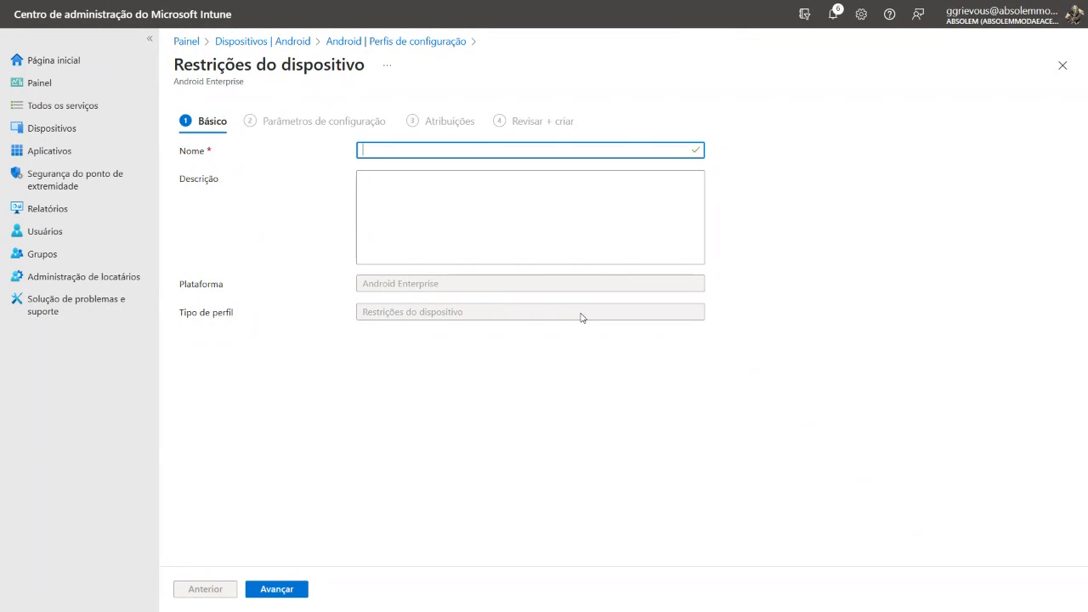
Name the device restrictions profile Android - Modo Compartilhado and continue to its configuration settings
{"action": "key", "text": "alt+Tab"}
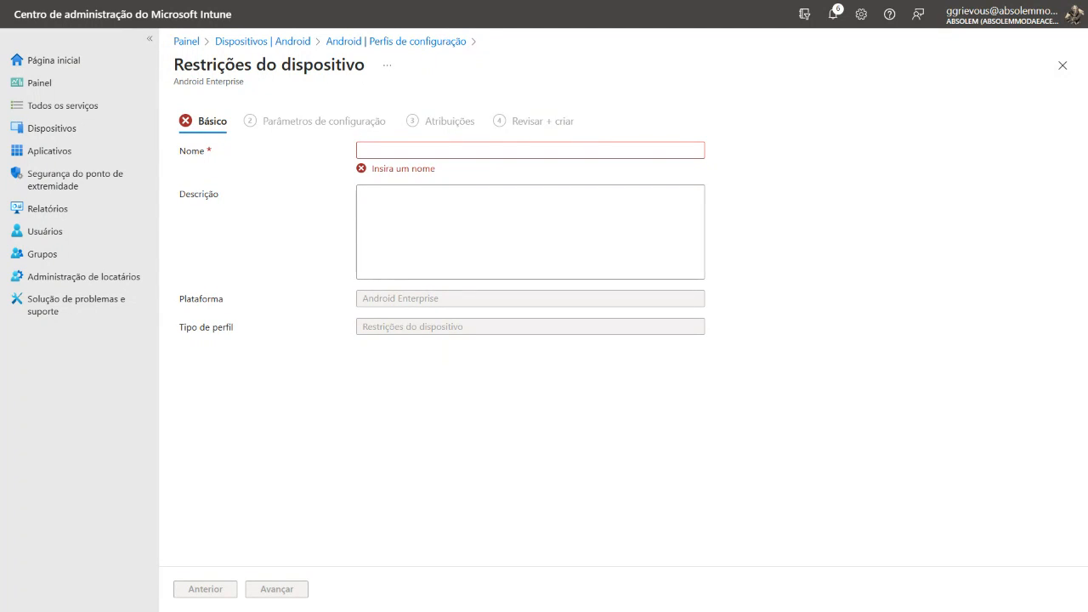
{"action": "left_click", "coordinate": [432, 149]}
{"action": "type", "text": "Android - Modo Compartilhado"}
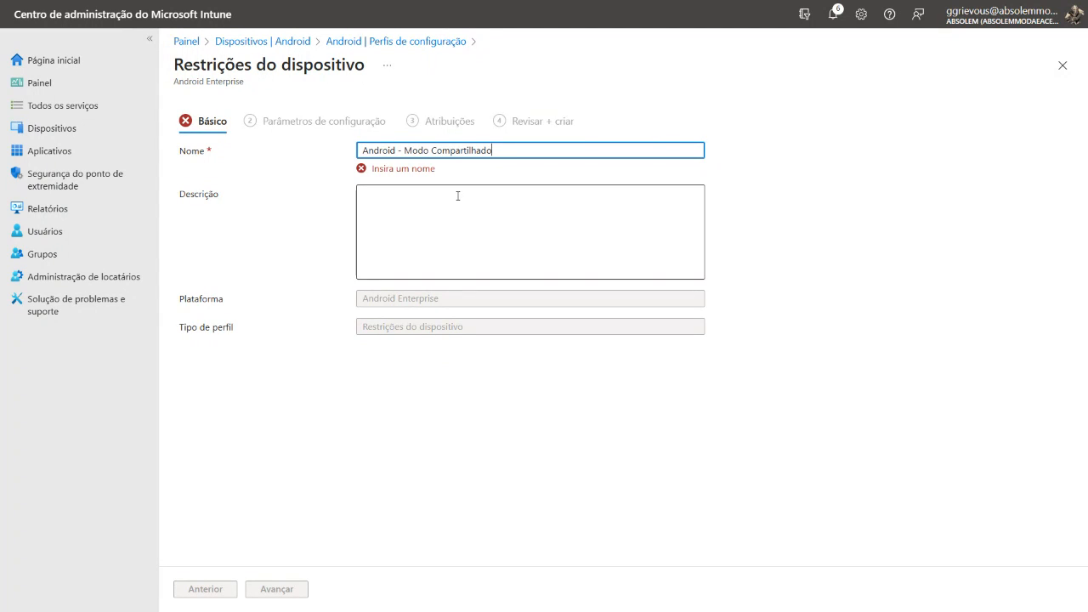
{"action": "left_click", "coordinate": [276, 592]}
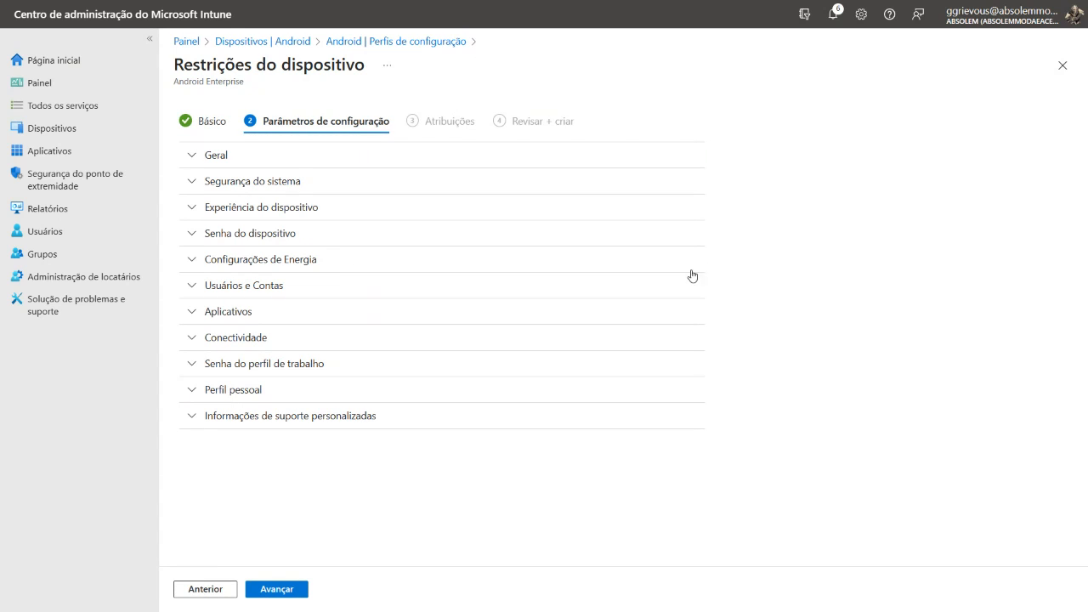
In the device experience settings, set the enrollment profile type to Dispositivo dedicado
{"action": "left_click", "coordinate": [190, 211]}
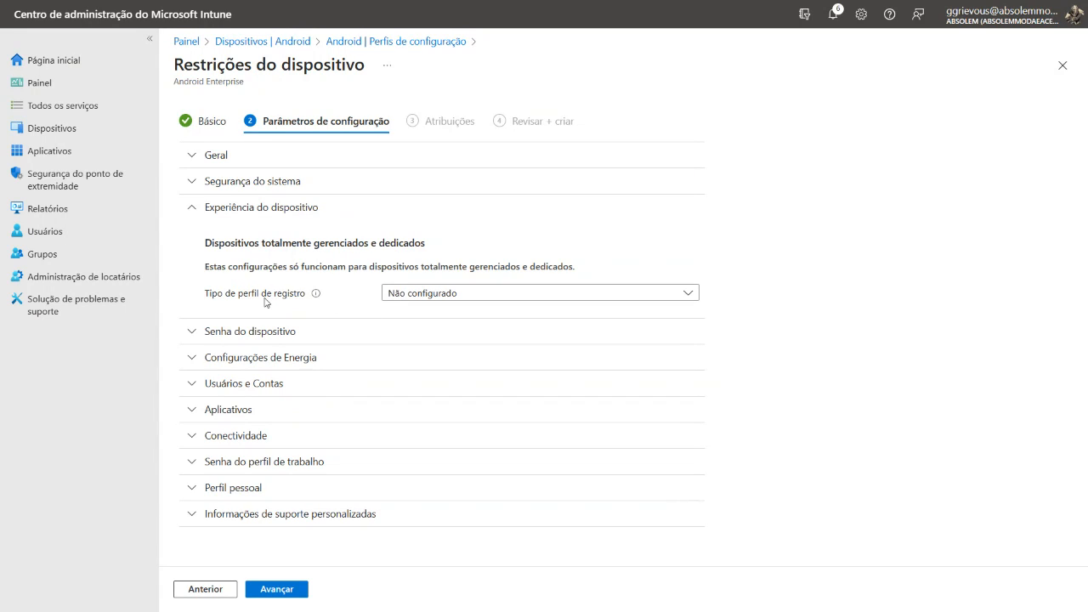
{"action": "left_click", "coordinate": [442, 298]}
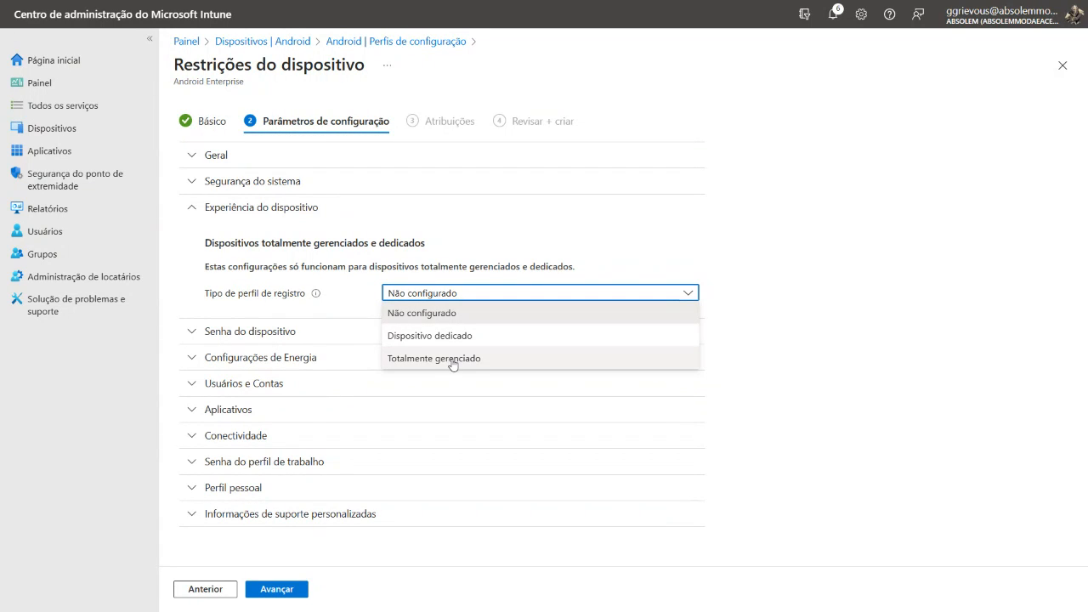
{"action": "left_click", "coordinate": [452, 335]}
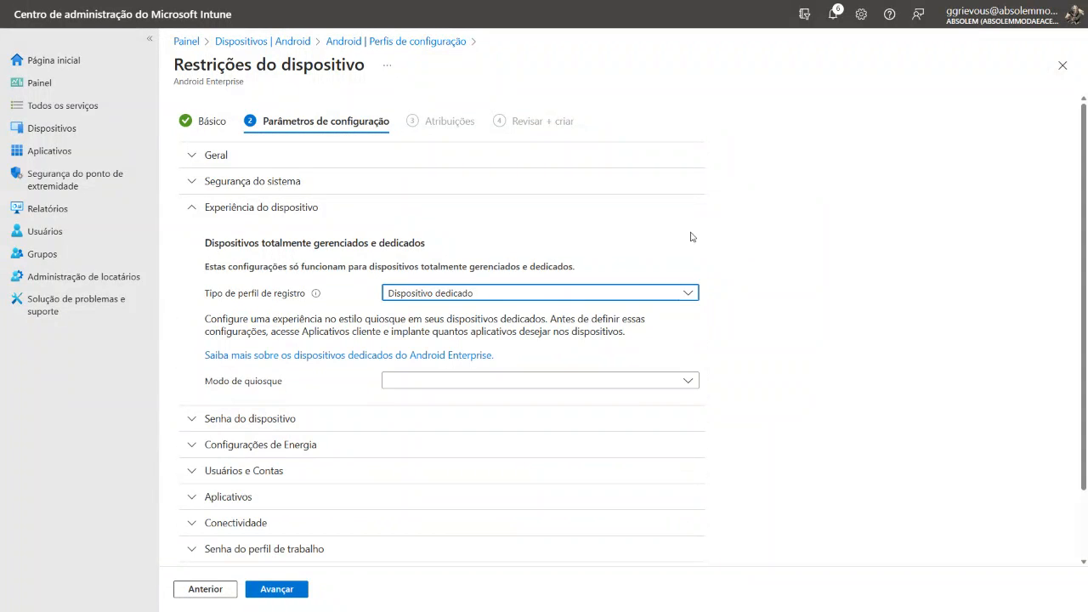
Set the kiosk mode to Vários aplicativos and enable the custom app layout
{"action": "left_click", "coordinate": [539, 381]}
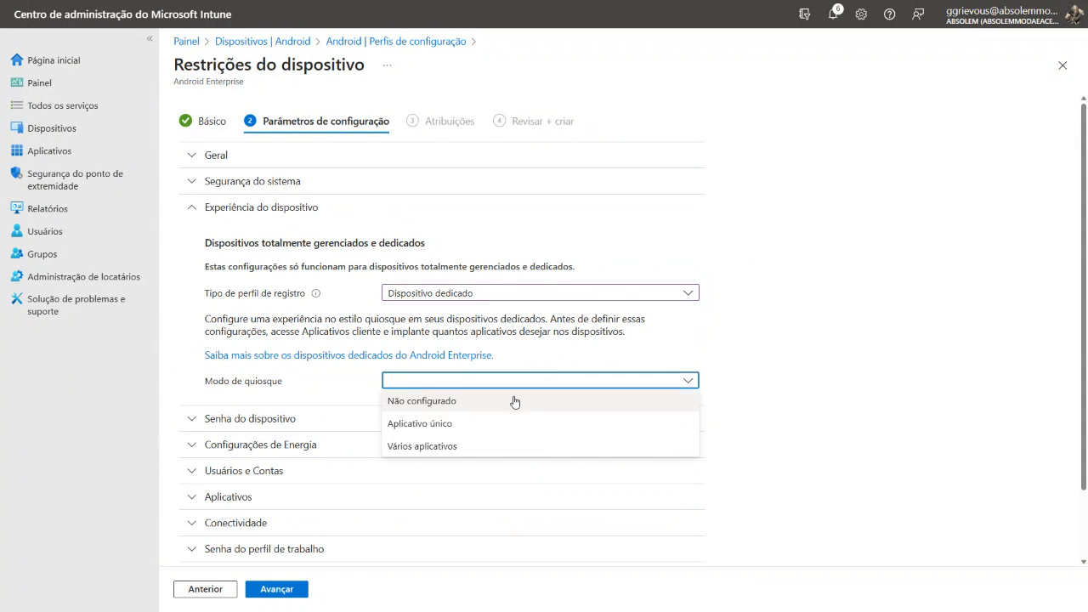
{"action": "left_click", "coordinate": [452, 448]}
{"action": "scroll", "coordinate": [729, 329], "scroll_direction": "down", "scroll_amount": 3}
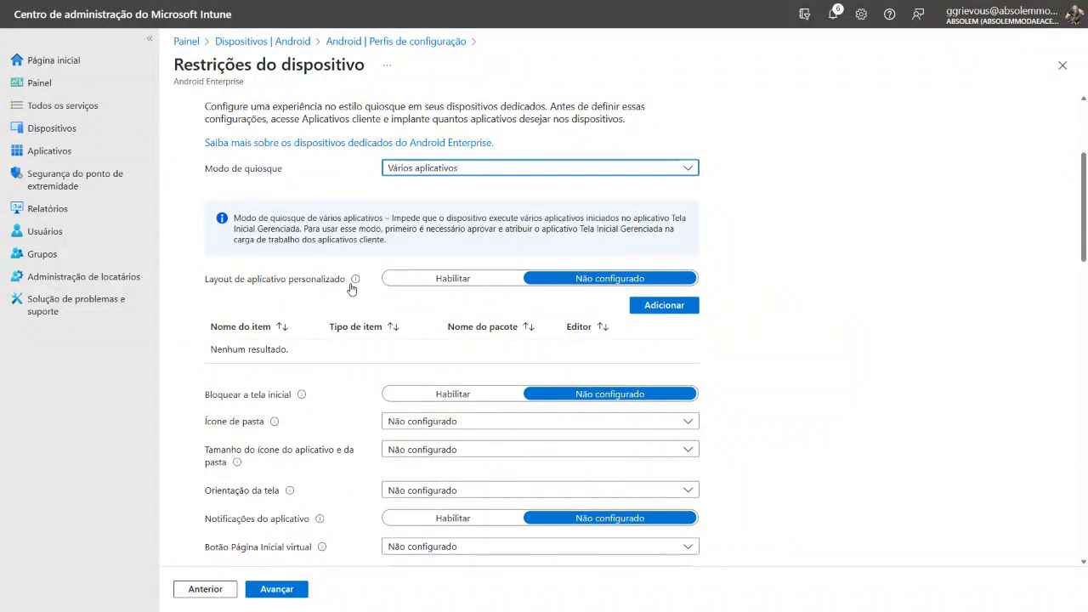
{"action": "left_click", "coordinate": [451, 281]}
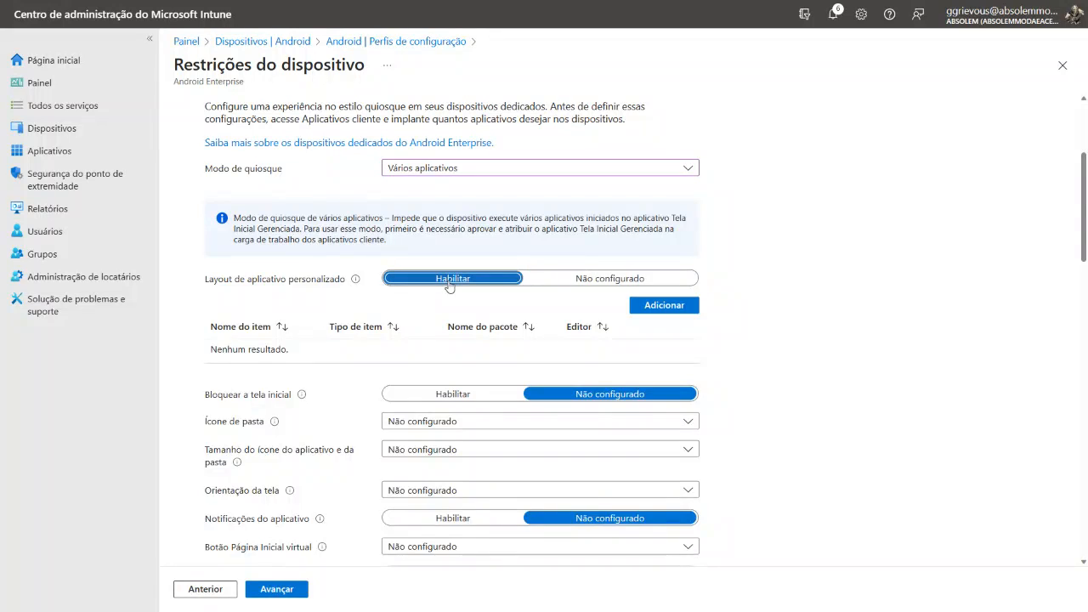
Add Microsoft Teams to the first cell in the second row of the Tela Inicial grid
{"action": "scroll", "coordinate": [591, 363], "scroll_direction": "down", "scroll_amount": 2}
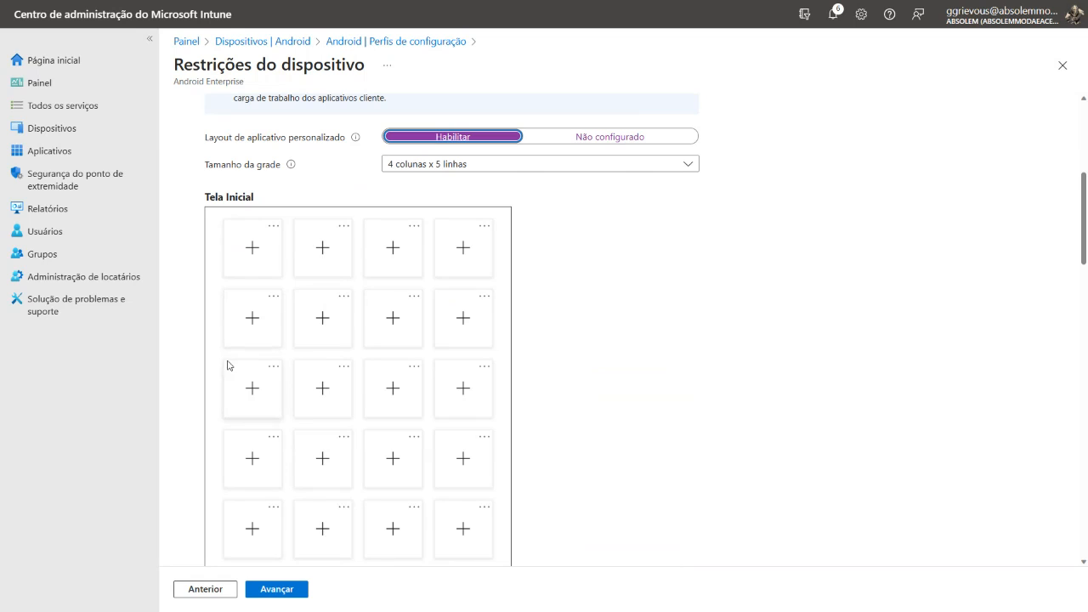
{"action": "left_click", "coordinate": [254, 316]}
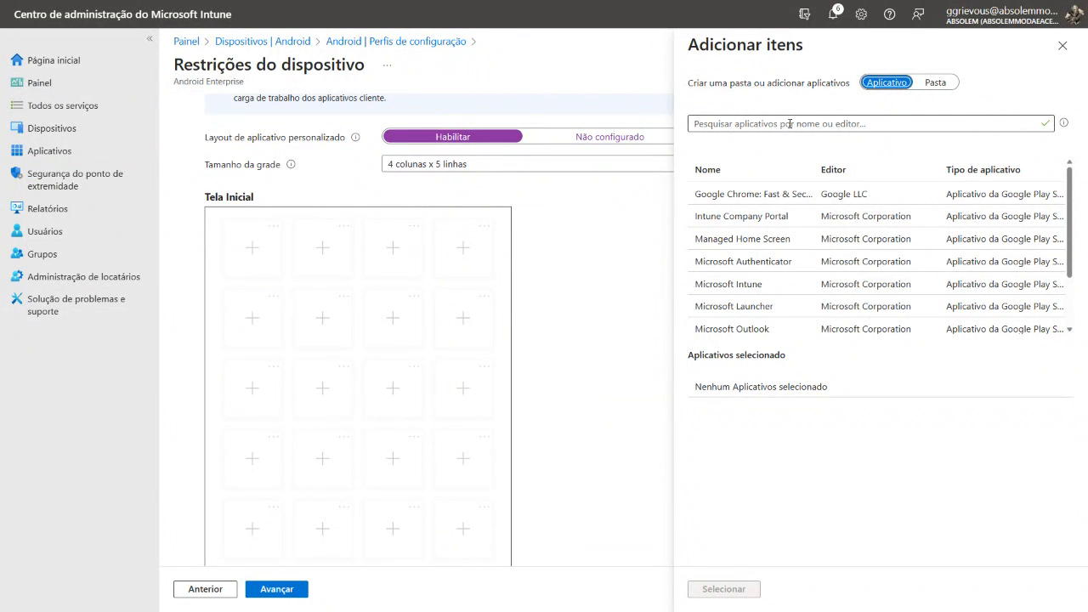
{"action": "scroll", "coordinate": [791, 295], "scroll_direction": "down", "scroll_amount": 1}
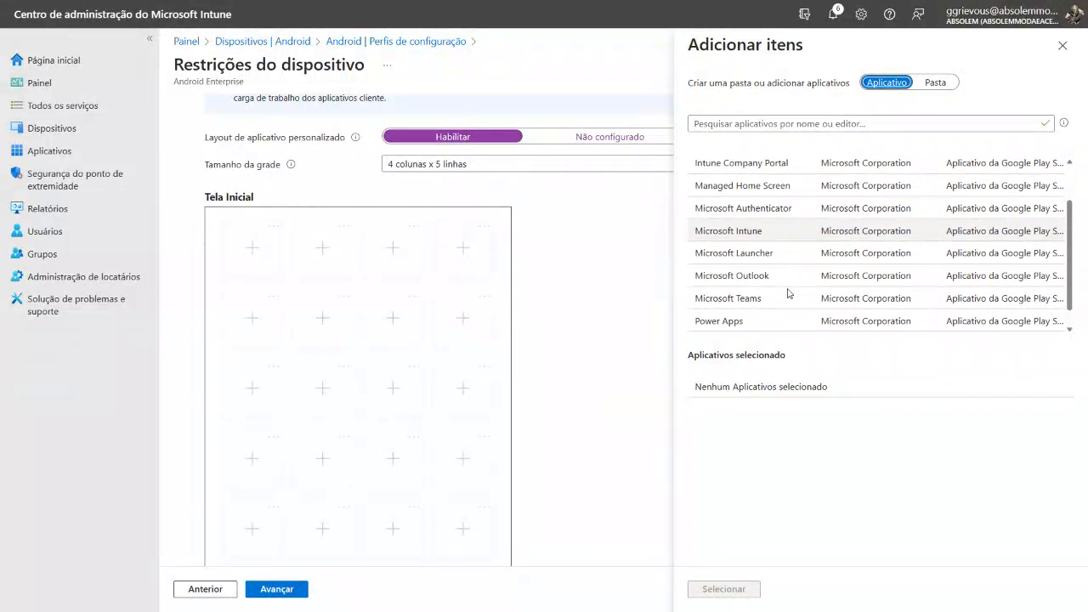
{"action": "left_click", "coordinate": [764, 280]}
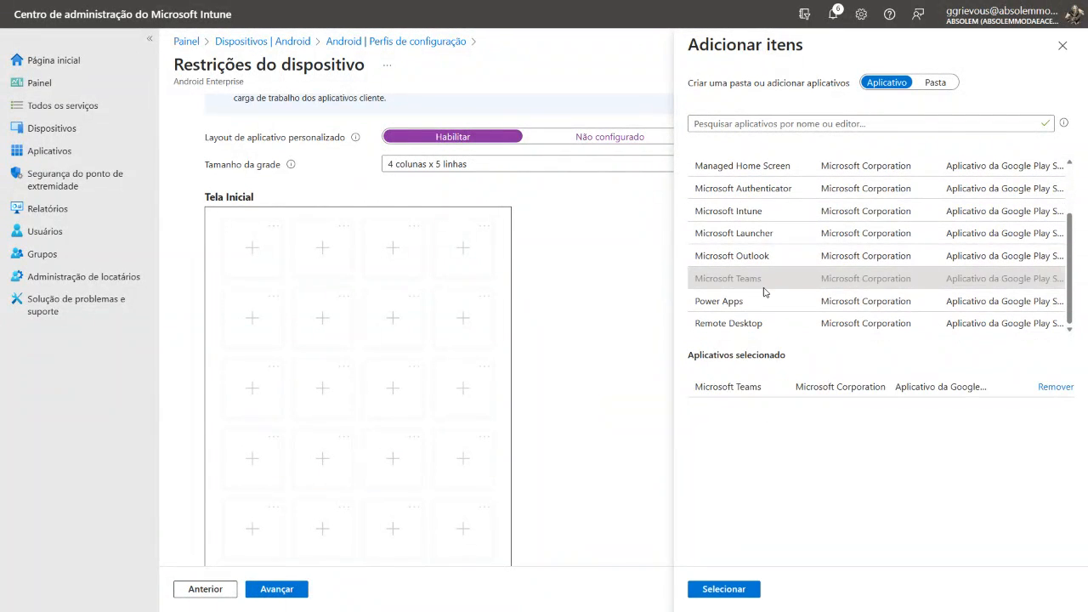
{"action": "left_click", "coordinate": [730, 589]}
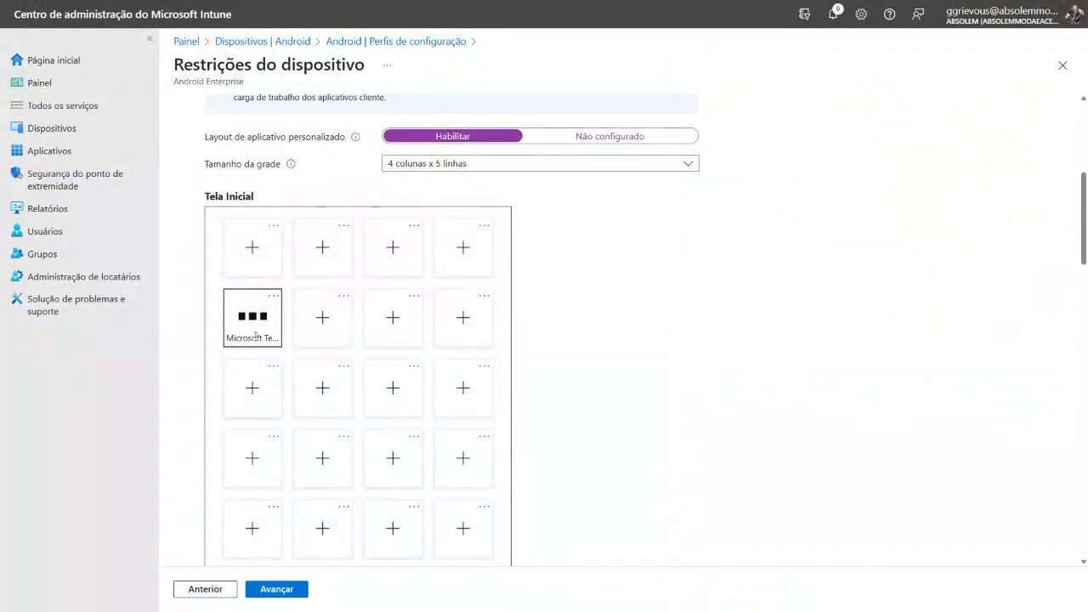
Add Power Apps to the second cell in the second row of the Tela Inicial grid, beside Microsoft Teams
{"action": "left_click", "coordinate": [322, 324]}
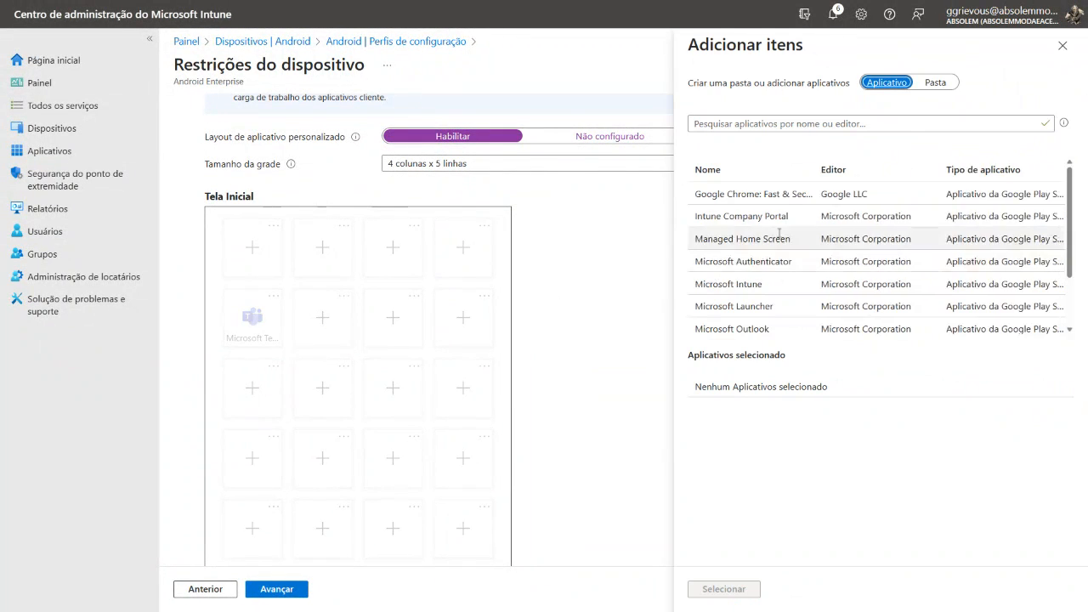
{"action": "scroll", "coordinate": [771, 284], "scroll_direction": "down", "scroll_amount": 2}
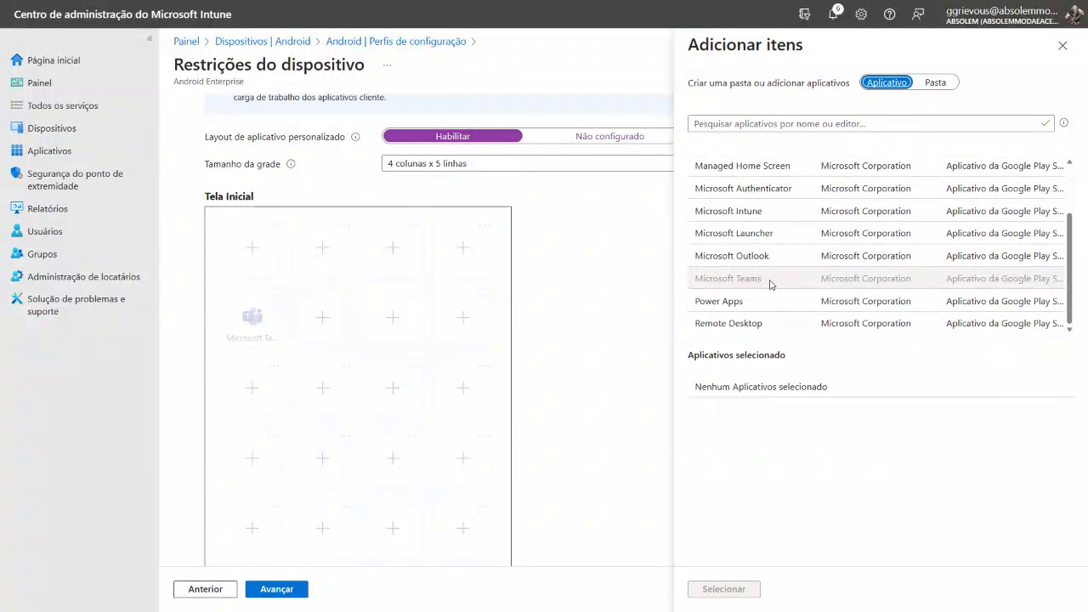
{"action": "left_click", "coordinate": [752, 302]}
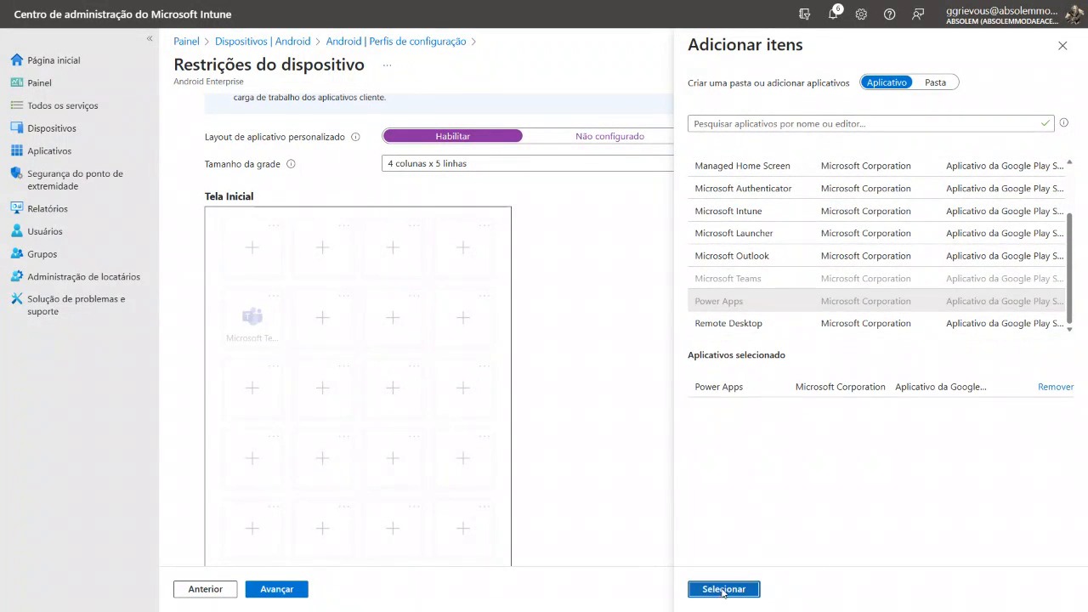
{"action": "left_click", "coordinate": [722, 587]}
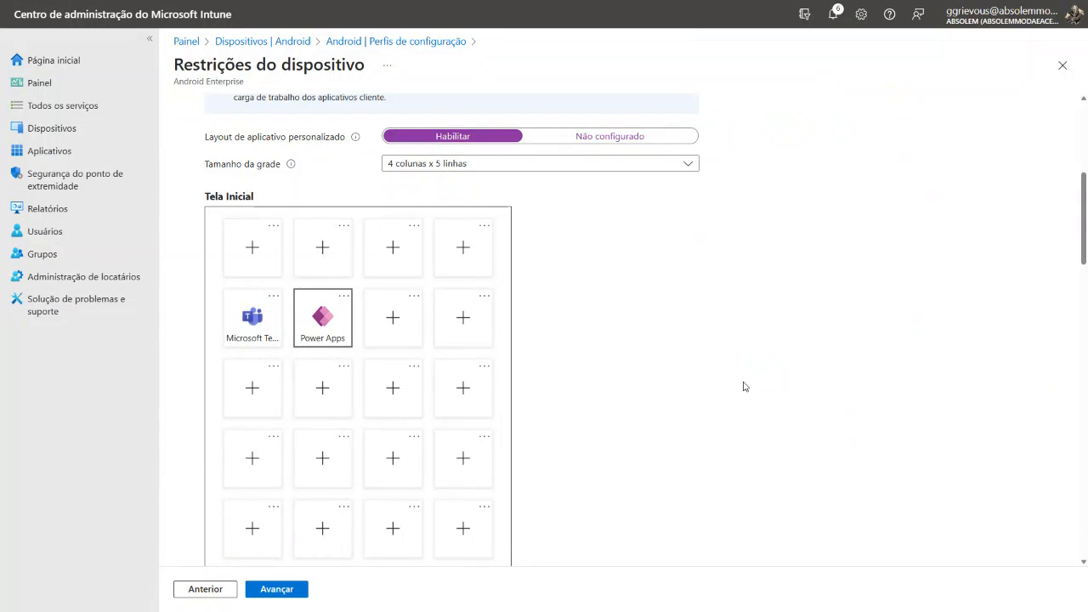
Set the screen orientation to Rotação automática, review the kiosk settings and continue to the profile's assignments
{"action": "scroll", "coordinate": [744, 387], "scroll_direction": "down", "scroll_amount": 4}
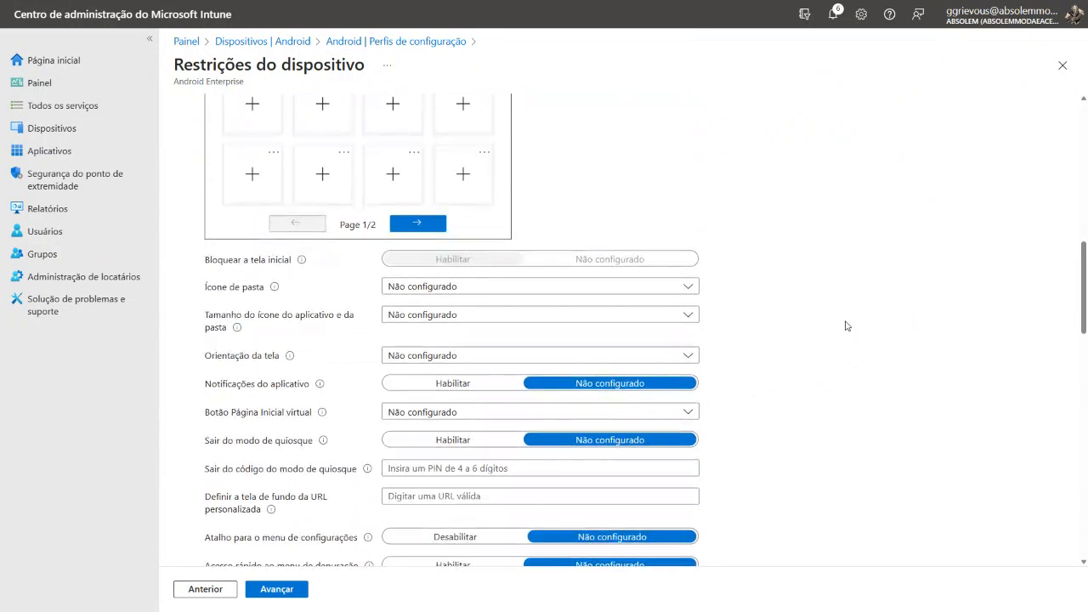
{"action": "left_click", "coordinate": [427, 355]}
{"action": "left_click", "coordinate": [417, 443]}
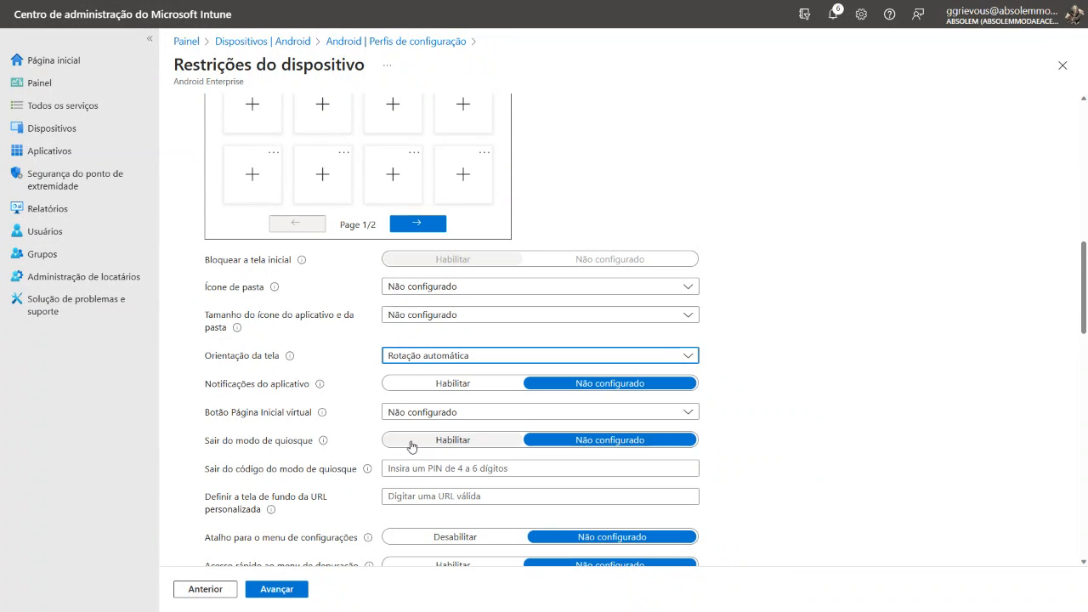
{"action": "scroll", "coordinate": [658, 331], "scroll_direction": "down", "scroll_amount": 2}
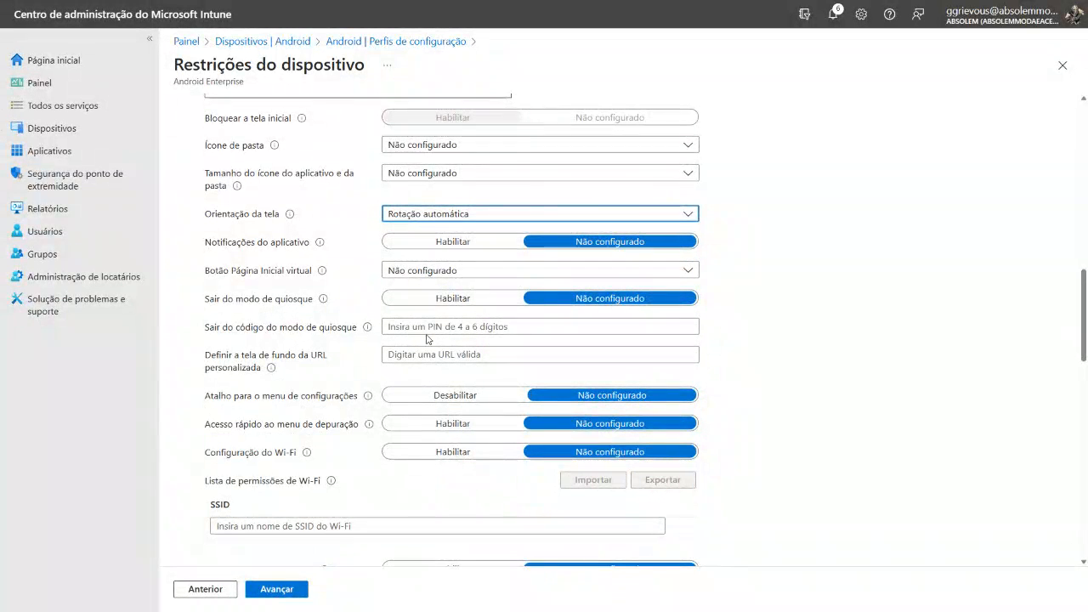
{"action": "scroll", "coordinate": [316, 359], "scroll_direction": "up", "scroll_amount": 1}
{"action": "scroll", "coordinate": [316, 359], "scroll_direction": "up", "scroll_amount": 2}
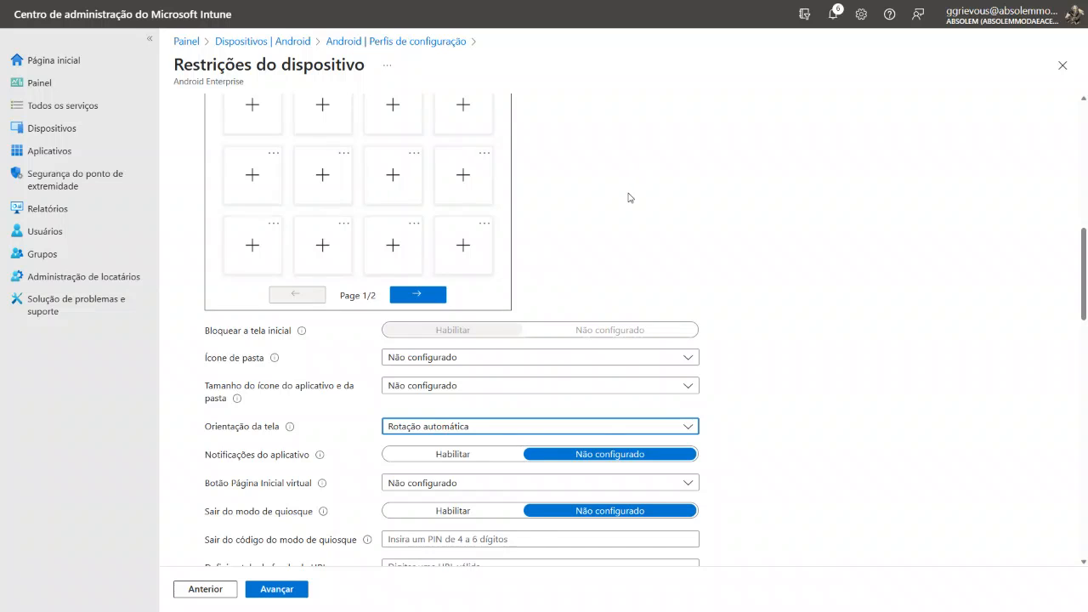
{"action": "scroll", "coordinate": [600, 235], "scroll_direction": "up", "scroll_amount": 3}
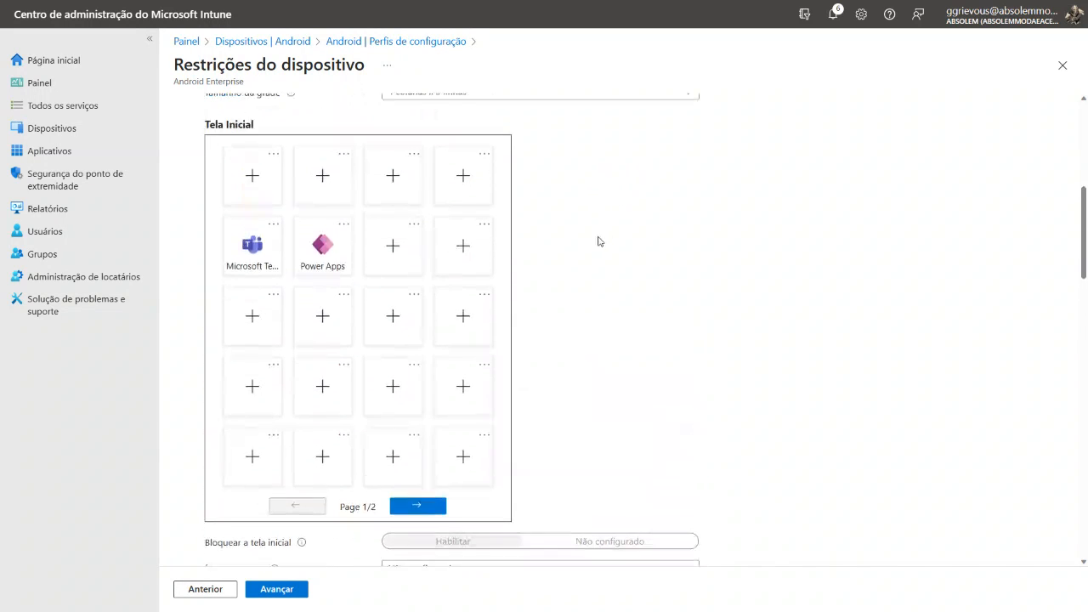
{"action": "scroll", "coordinate": [493, 345], "scroll_direction": "up", "scroll_amount": 2}
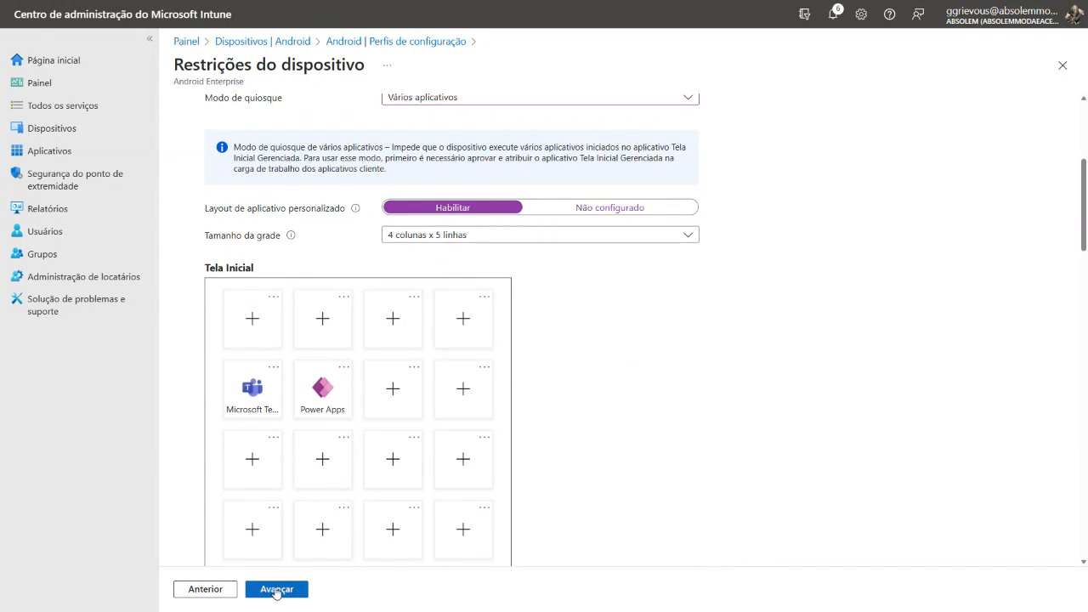
{"action": "left_click", "coordinate": [276, 589]}
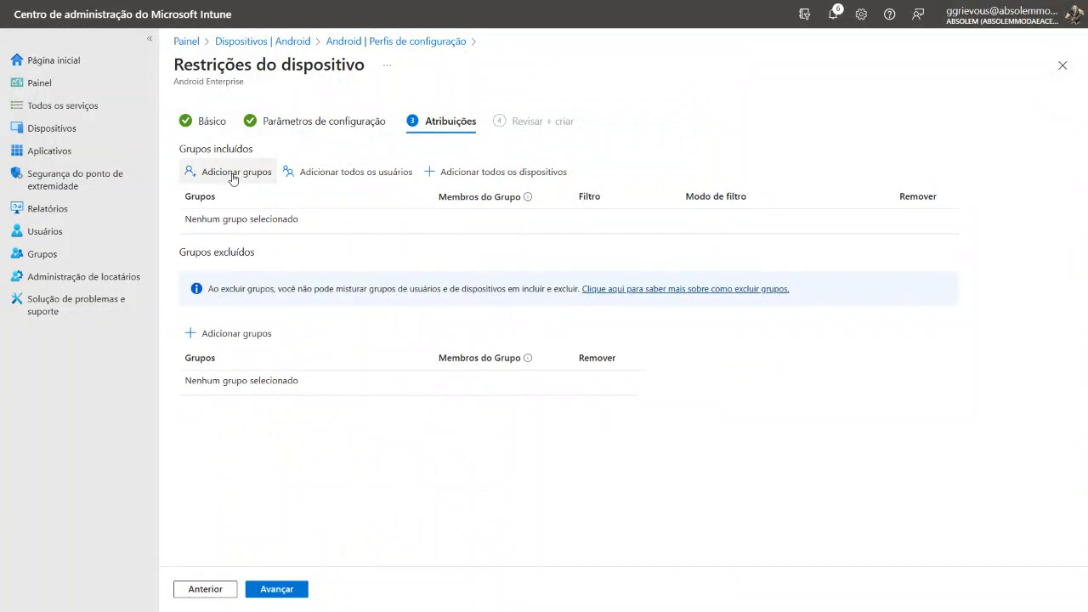
Include the group Android - Modo Compartilhado in the assignments and create the device restrictions profile
{"action": "left_click", "coordinate": [233, 175]}
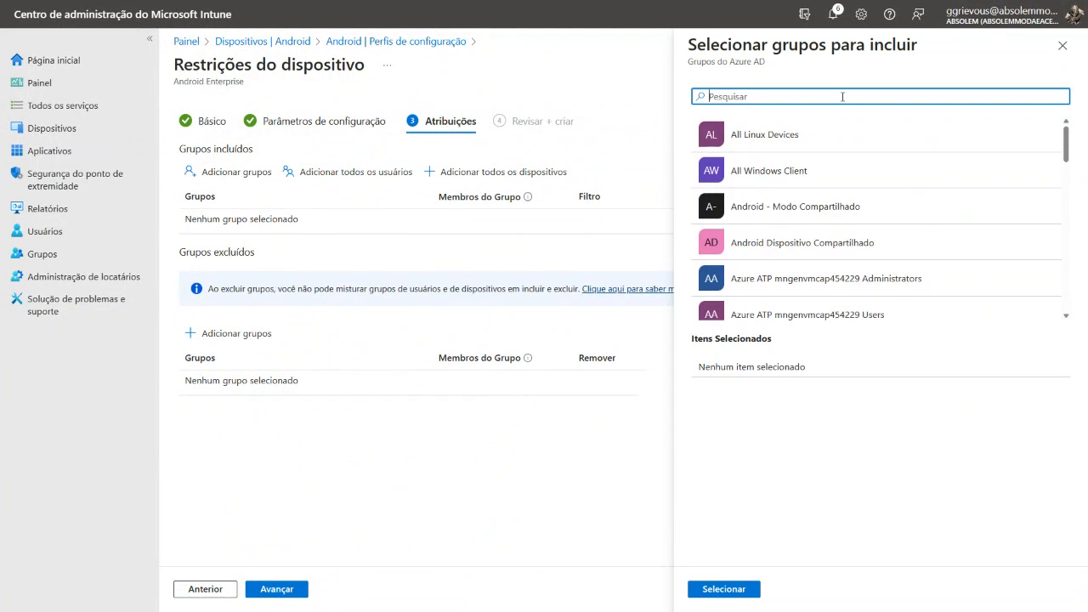
{"action": "type", "text": "android"}
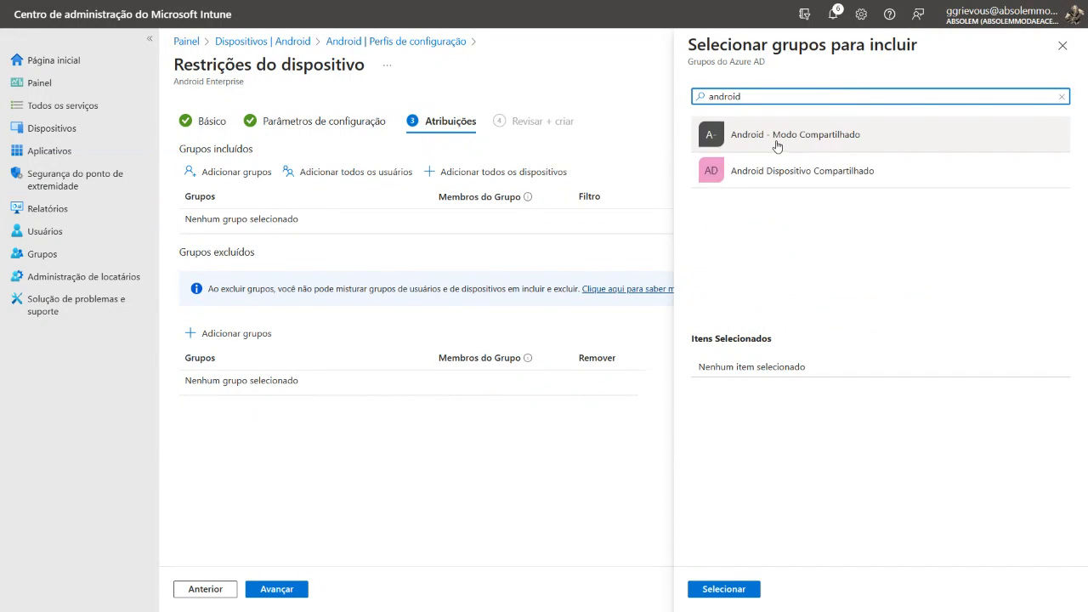
{"action": "left_click", "coordinate": [802, 145]}
{"action": "left_click", "coordinate": [725, 592]}
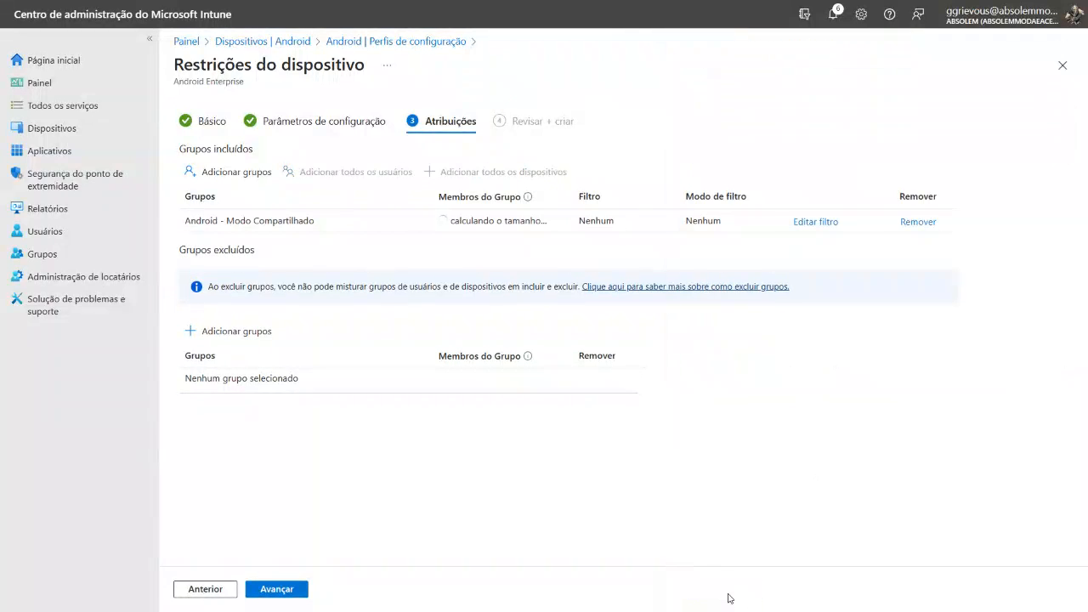
{"action": "left_click", "coordinate": [287, 594]}
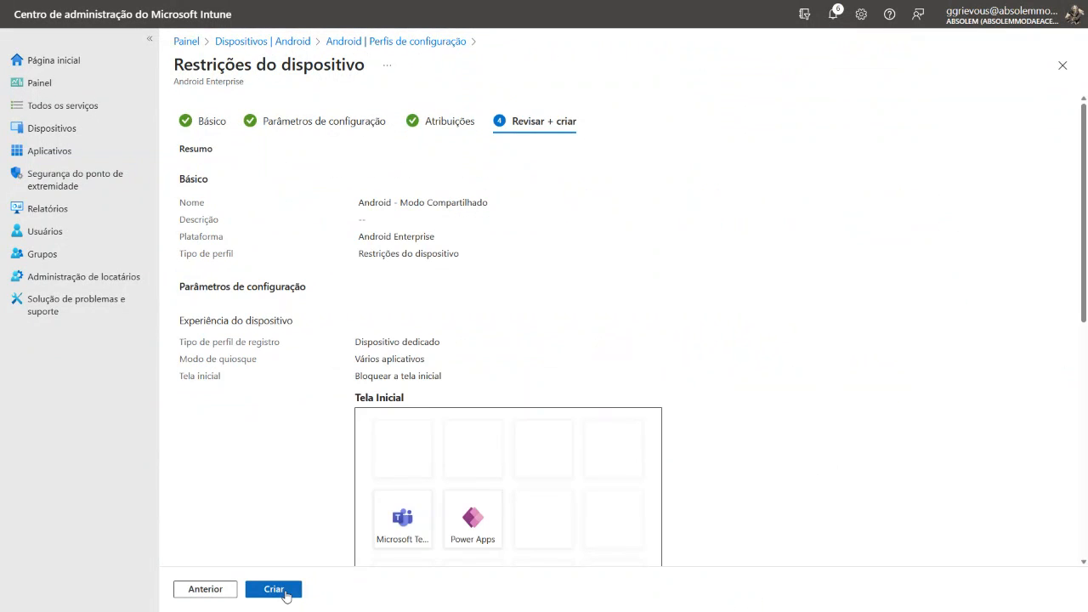
{"action": "left_click", "coordinate": [274, 590]}
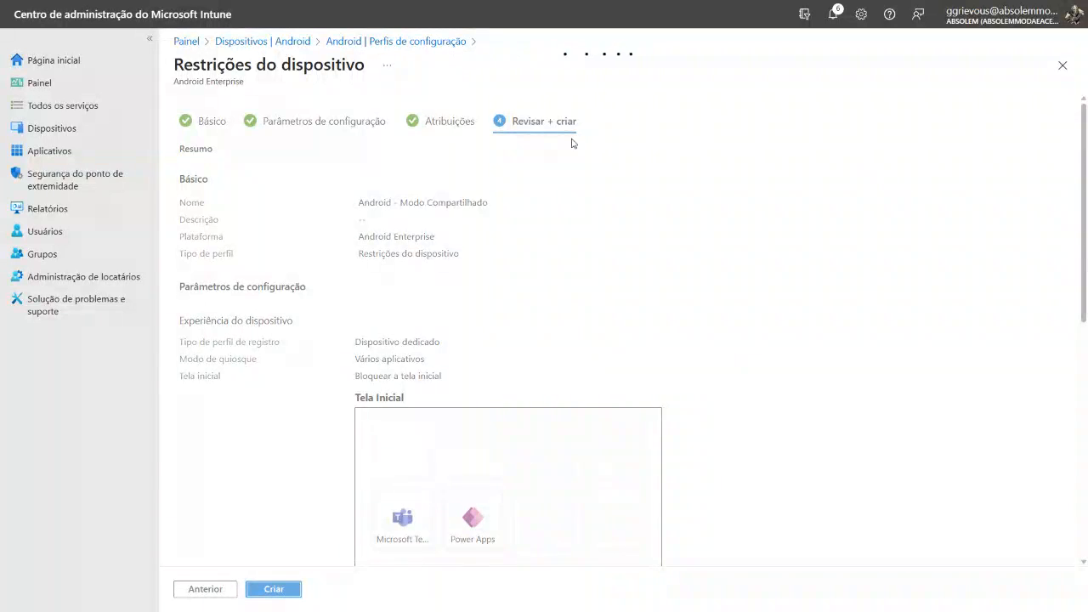
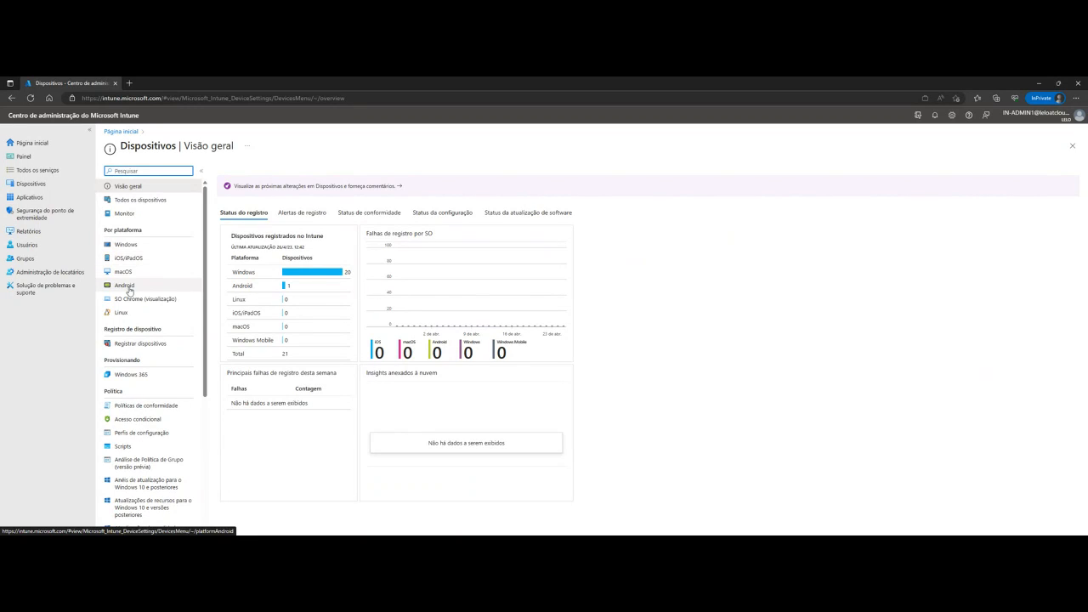
Open the Android enrollment options and go to the AOSP profiles for corporate-owned, user-associated devices
{"action": "left_click", "coordinate": [128, 288]}
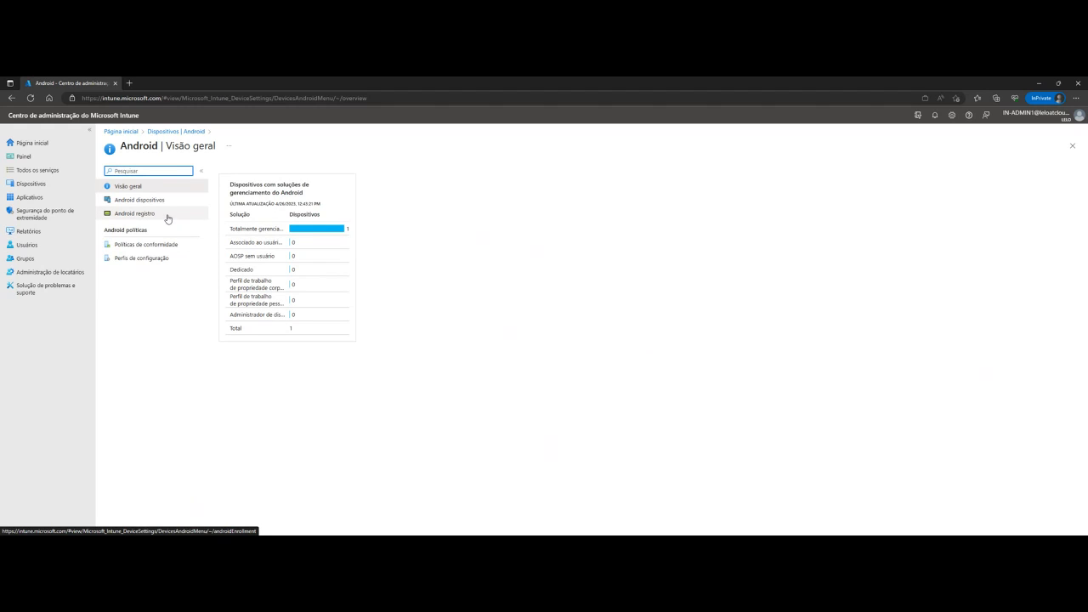
{"action": "key", "text": "ctrl+plus"}
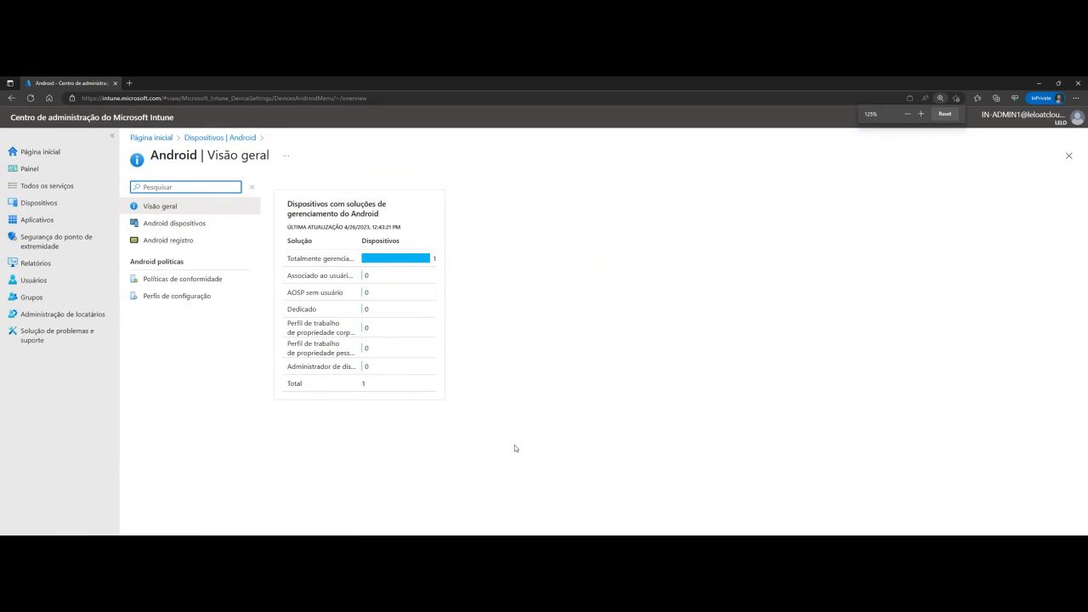
{"action": "key", "text": "ctrl+plus"}
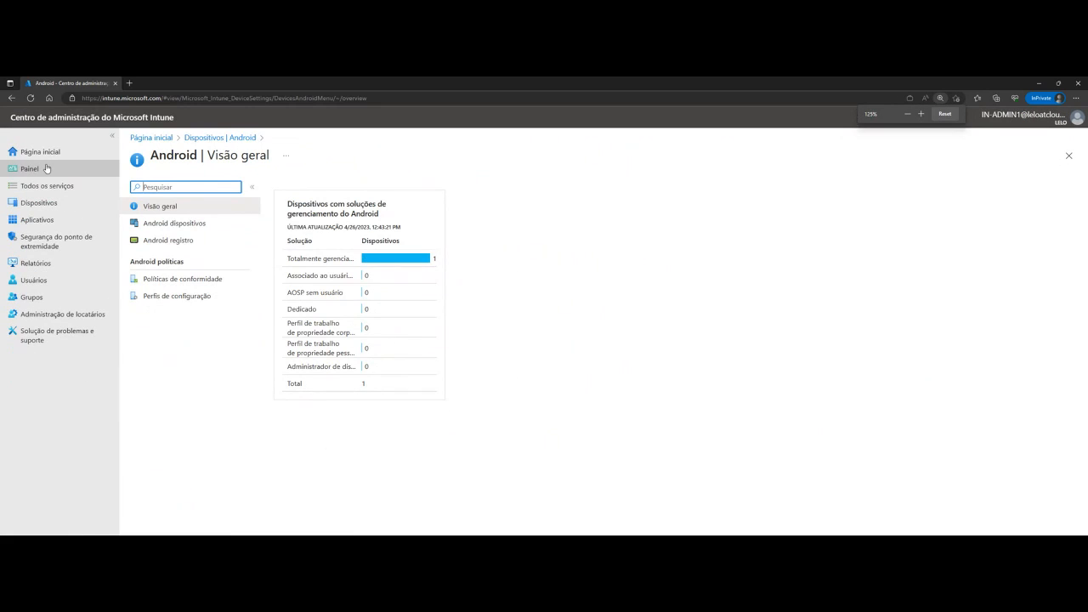
{"action": "left_click", "coordinate": [156, 243]}
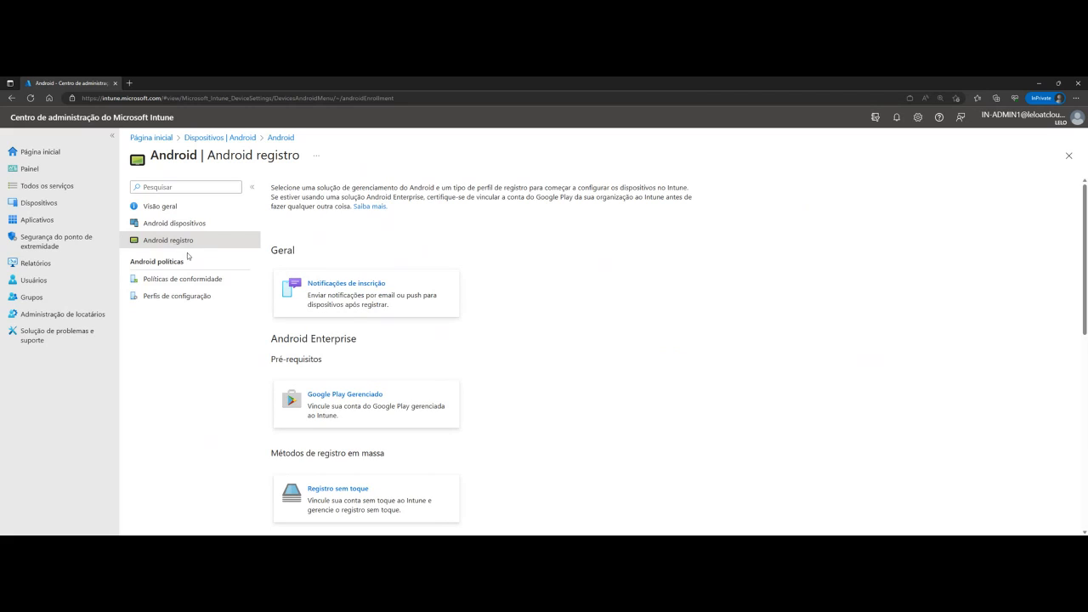
{"action": "scroll", "coordinate": [570, 342], "scroll_direction": "down", "scroll_amount": 1}
{"action": "scroll", "coordinate": [570, 342], "scroll_direction": "down", "scroll_amount": 4}
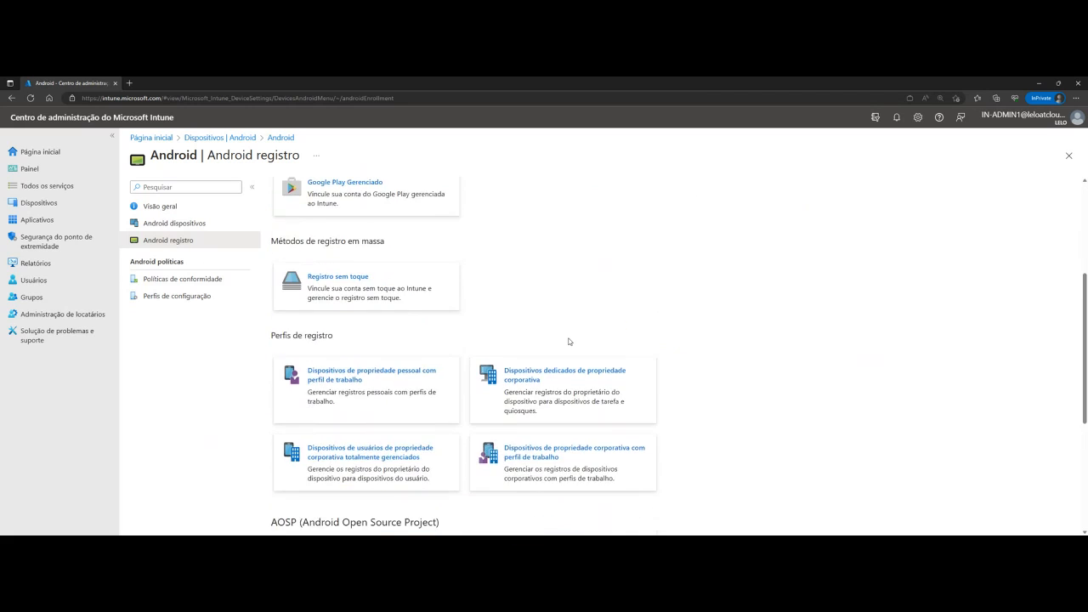
{"action": "scroll", "coordinate": [569, 342], "scroll_direction": "up", "scroll_amount": 3}
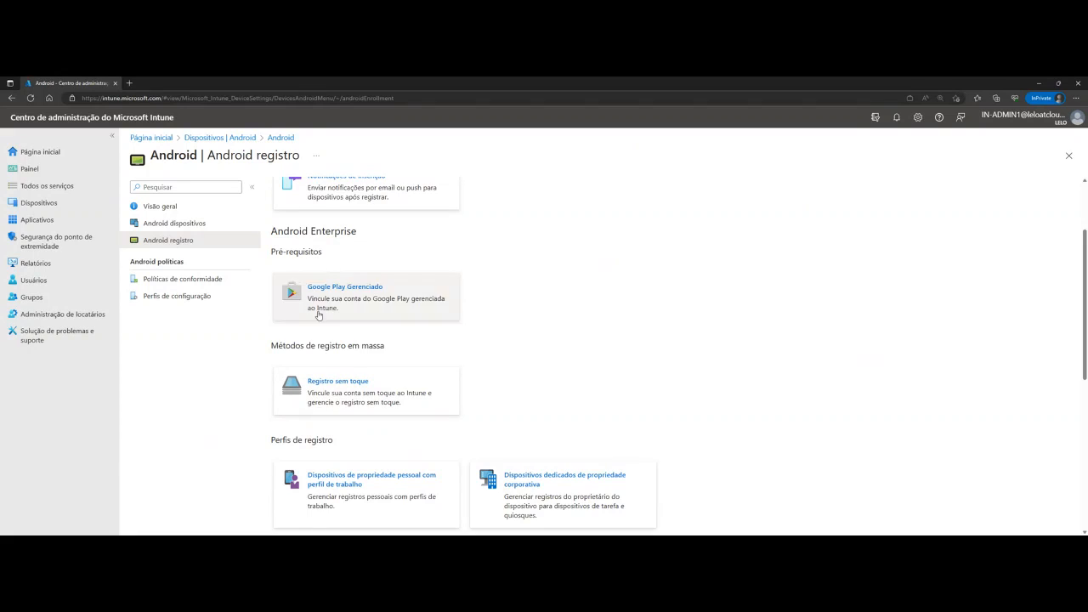
{"action": "scroll", "coordinate": [431, 356], "scroll_direction": "down", "scroll_amount": 5}
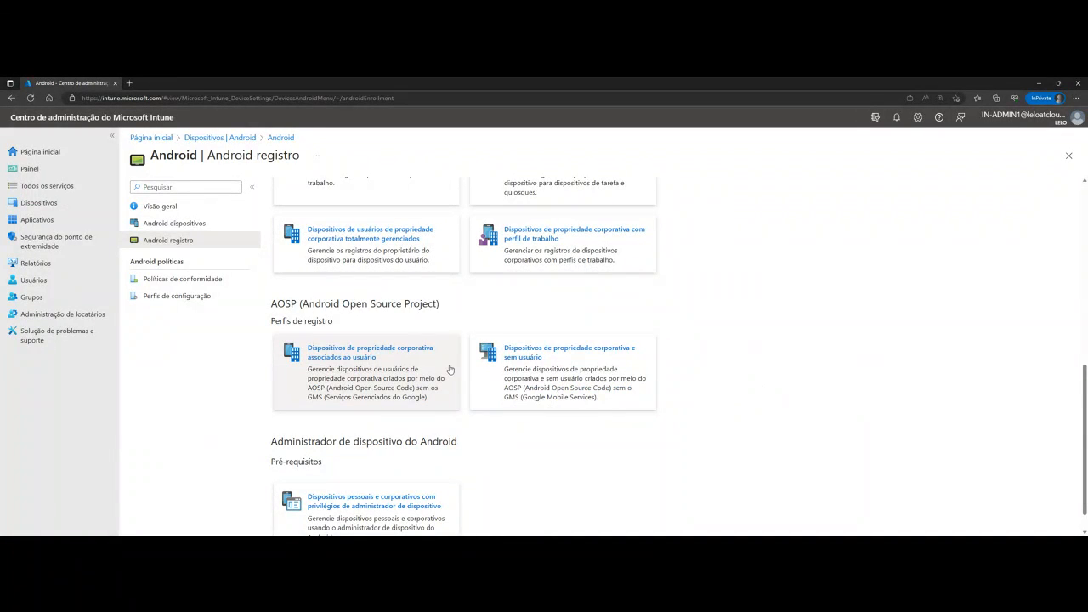
{"action": "left_click", "coordinate": [403, 383]}
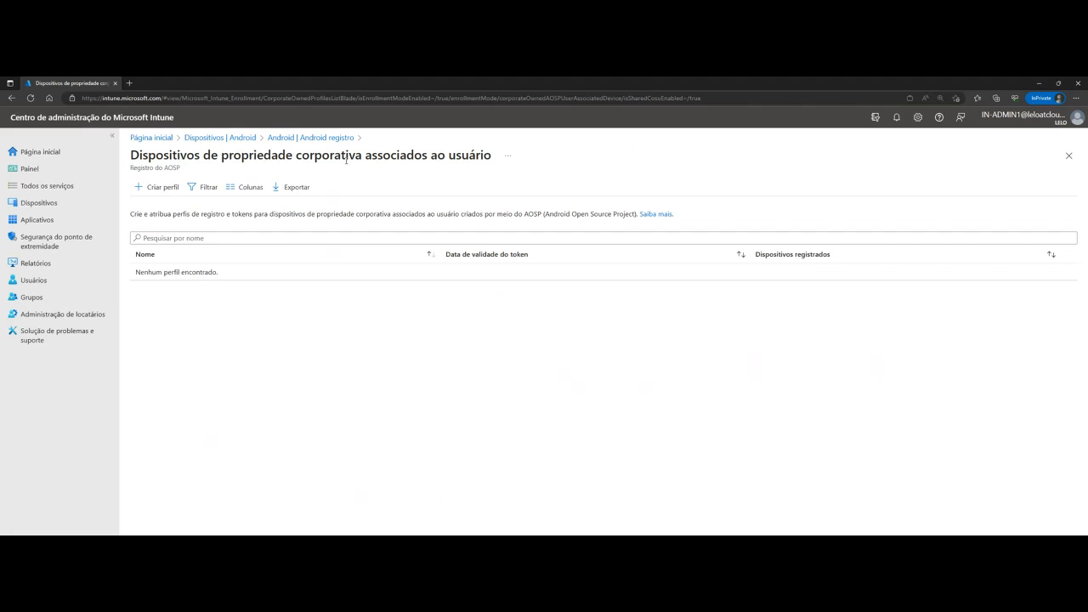
Start a new AOSP enrollment profile named DEMO AOSP with the token expiration date 07/25/2023
{"action": "left_click", "coordinate": [164, 187]}
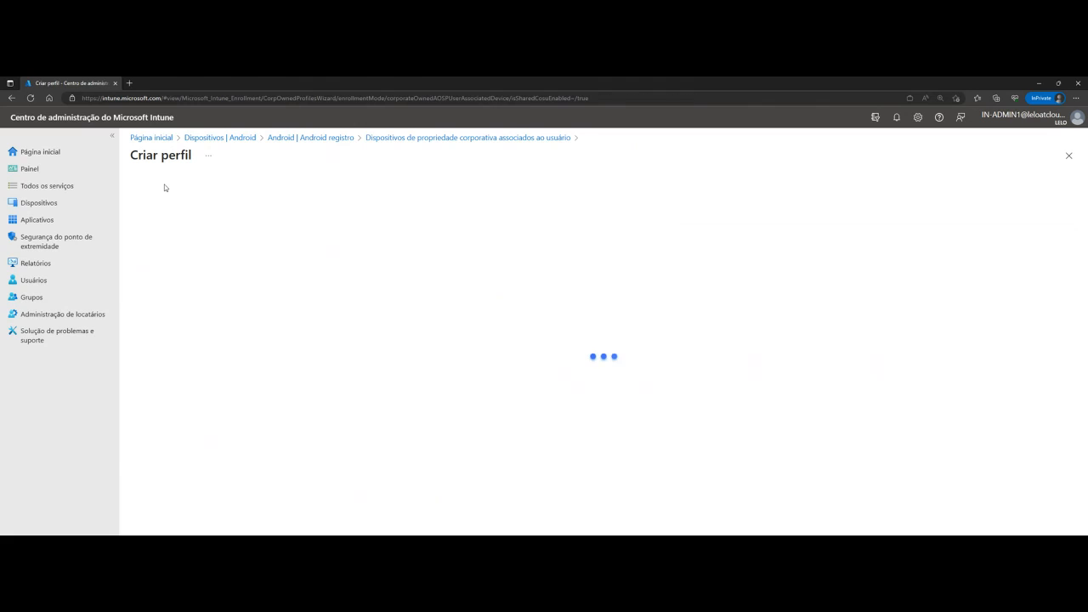
{"action": "left_click", "coordinate": [292, 216]}
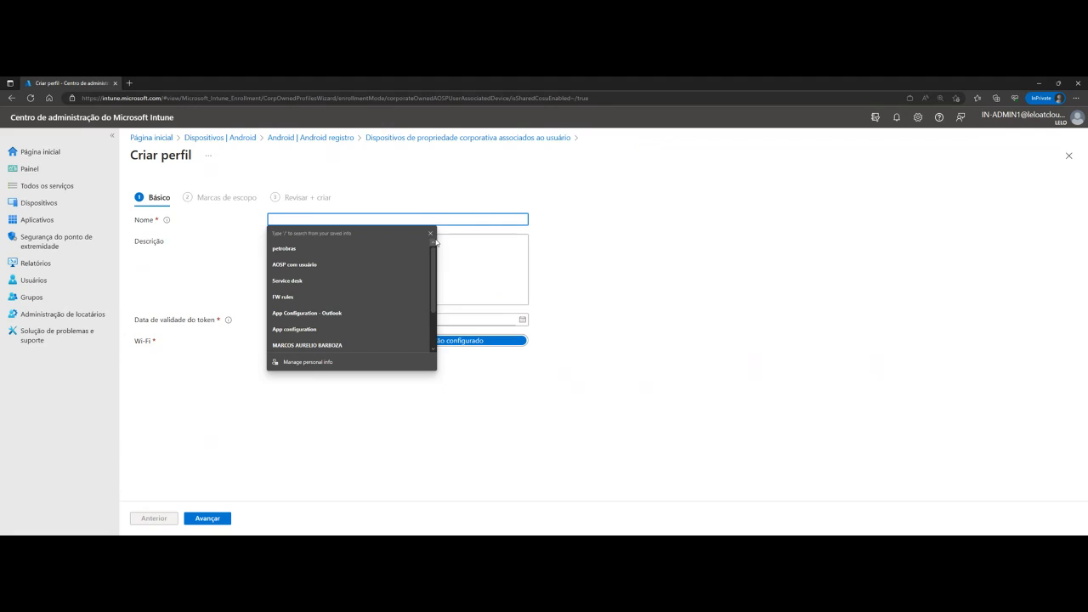
{"action": "left_click", "coordinate": [430, 233]}
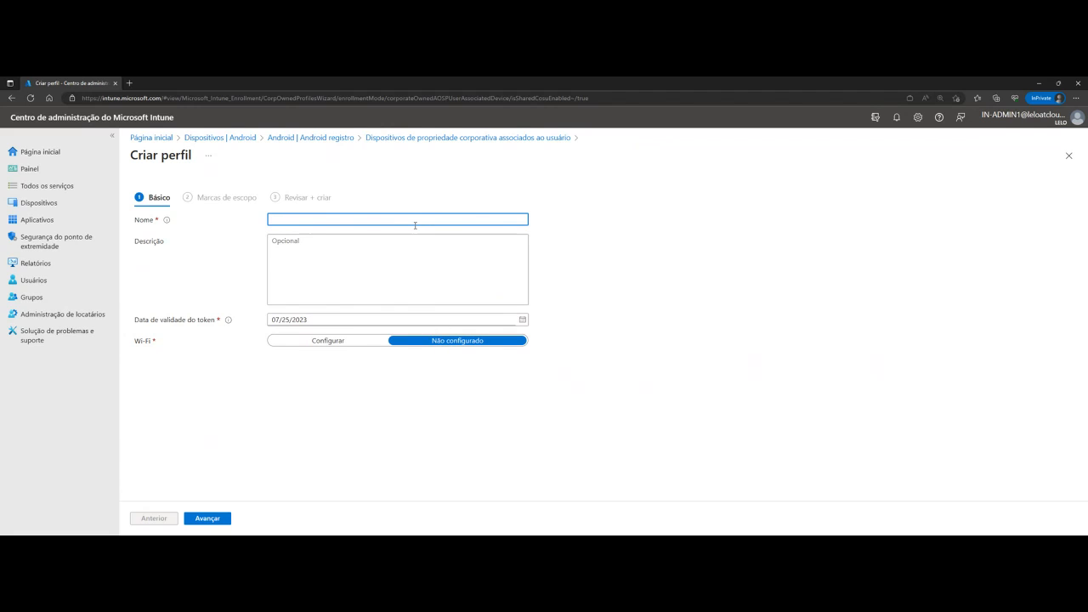
{"action": "type", "text": "DEMO AOSP"}
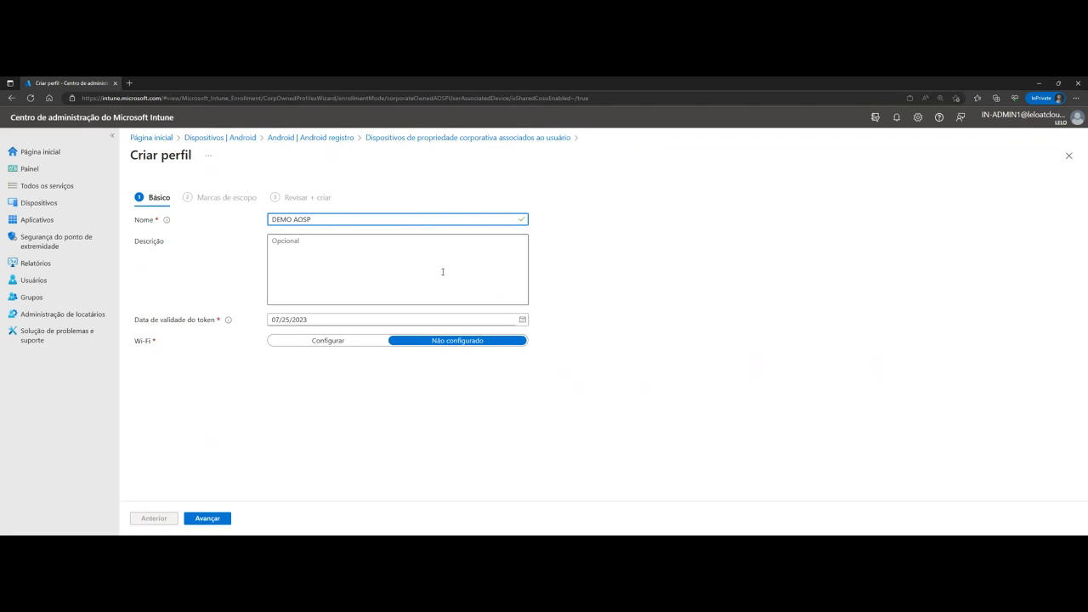
{"action": "left_click", "coordinate": [523, 320]}
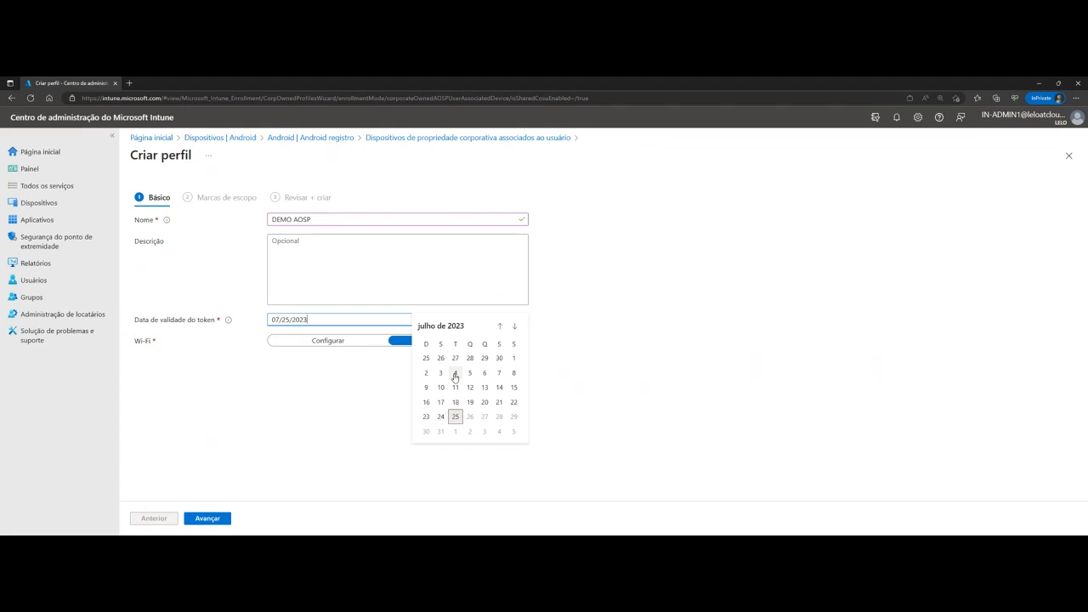
{"action": "left_click", "coordinate": [454, 417]}
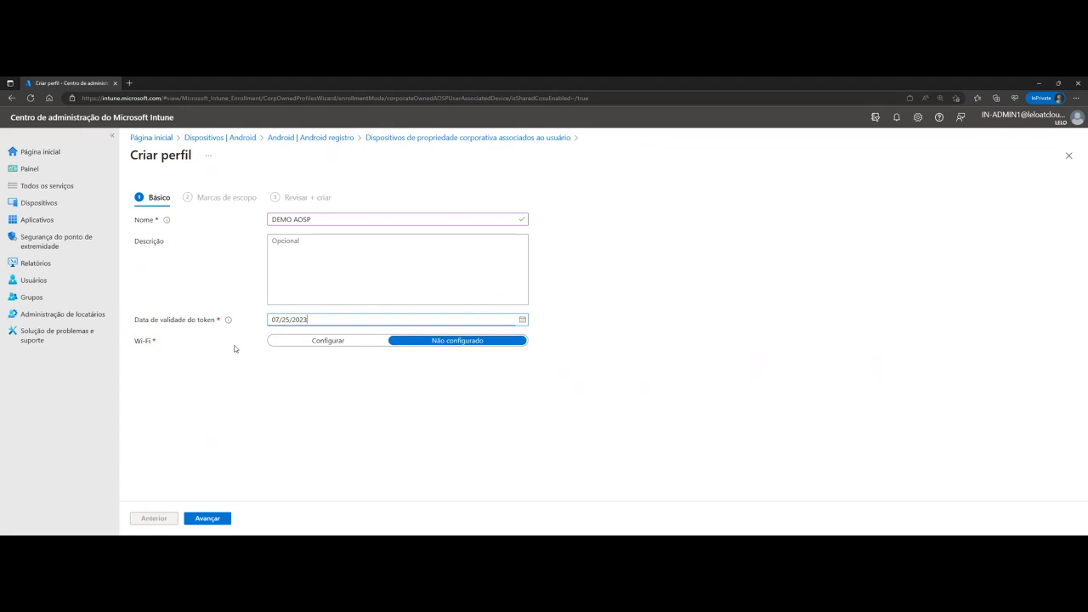
Configure the profile's Wi-Fi with the SSID WIFI and the type Aberto (sem autenticação)
{"action": "left_click", "coordinate": [314, 342]}
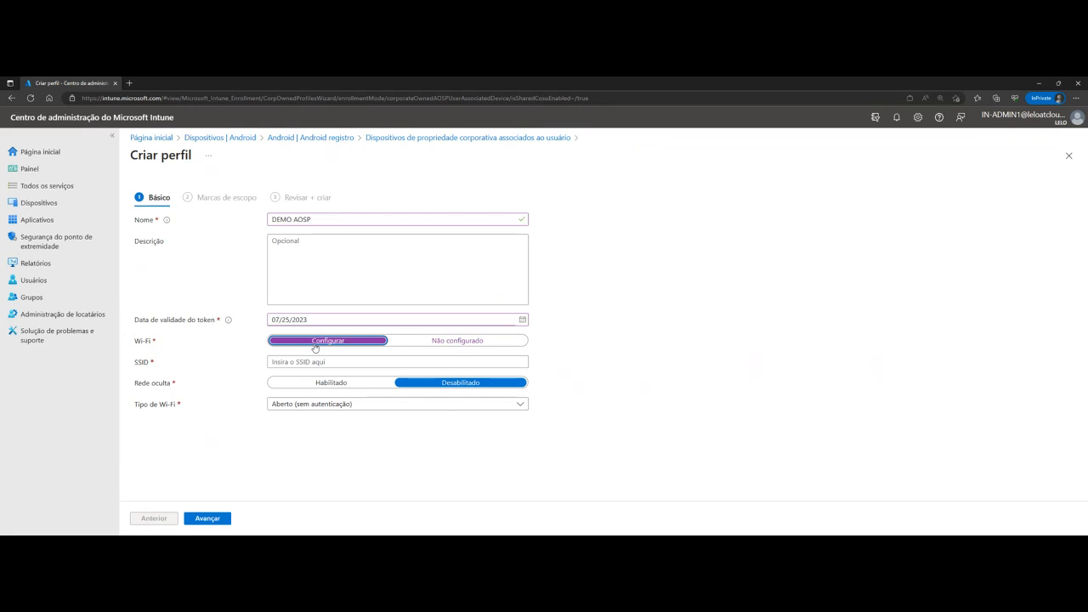
{"action": "left_click", "coordinate": [310, 362]}
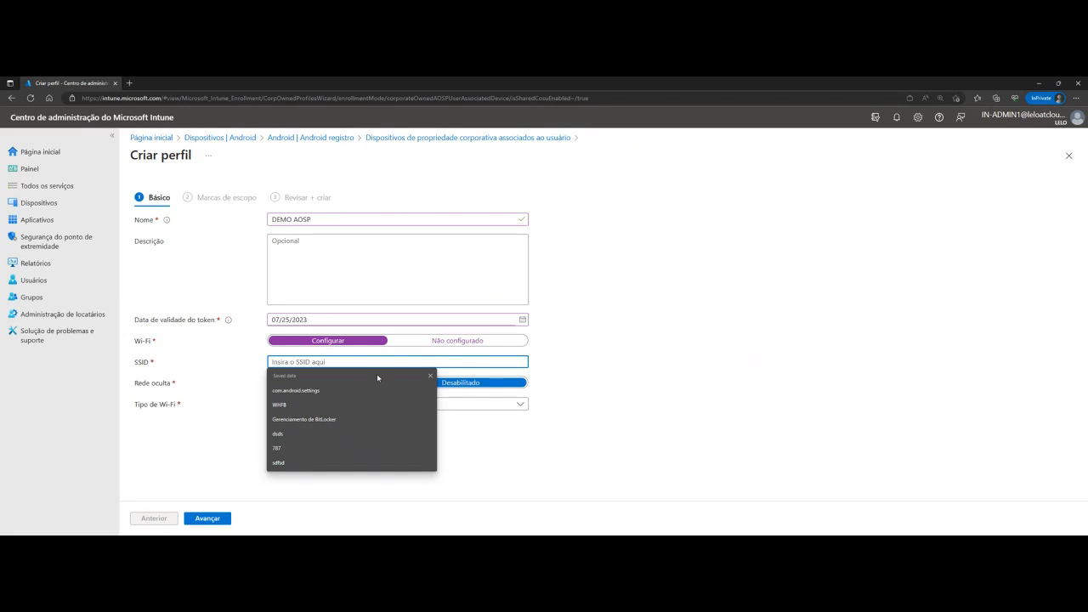
{"action": "left_click", "coordinate": [431, 377]}
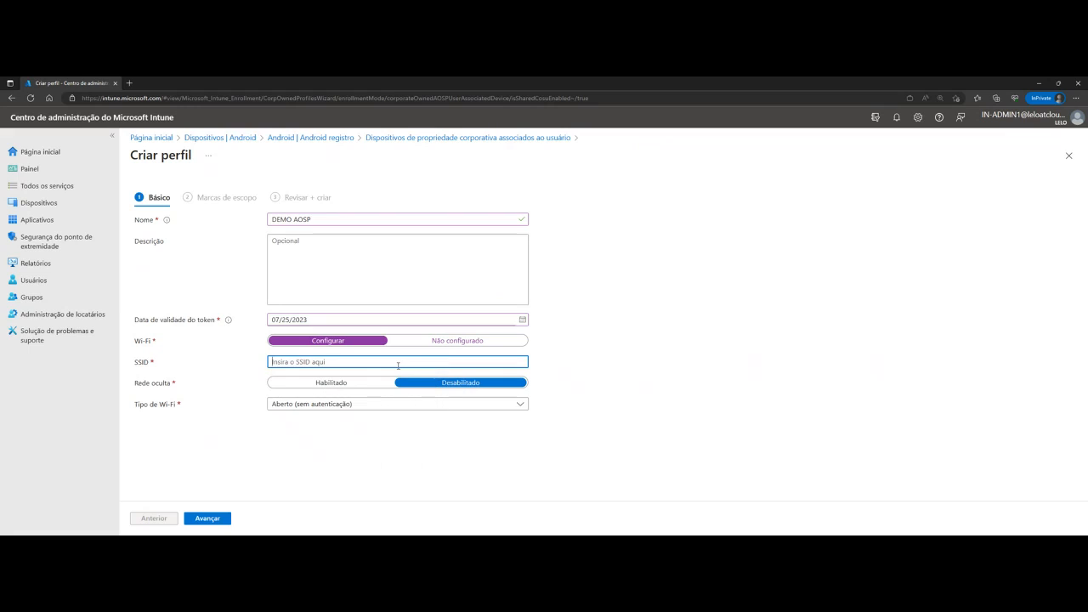
{"action": "type", "text": "WIFI"}
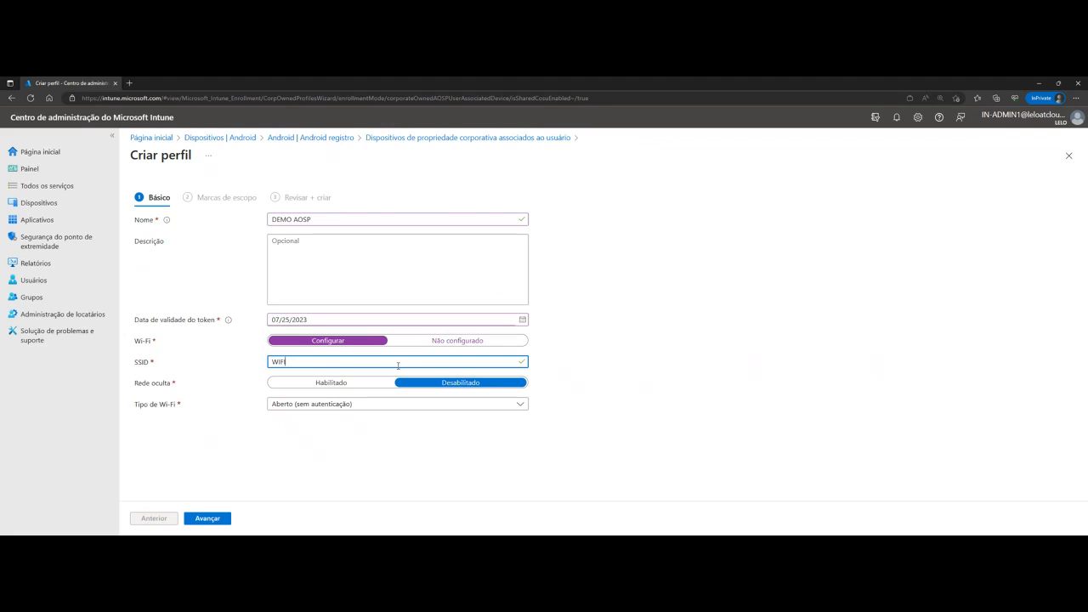
{"action": "left_click", "coordinate": [312, 405]}
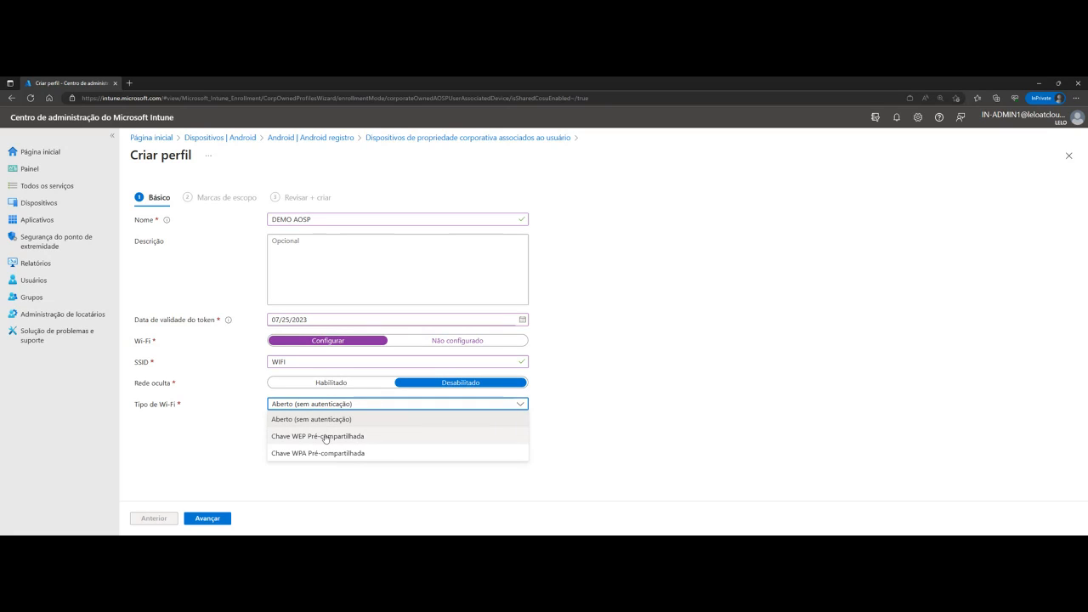
{"action": "left_click", "coordinate": [320, 418]}
Create the DEMO AOSP profile with the scope tag Padrão and display its enrollment token QR code
{"action": "left_click", "coordinate": [221, 519]}
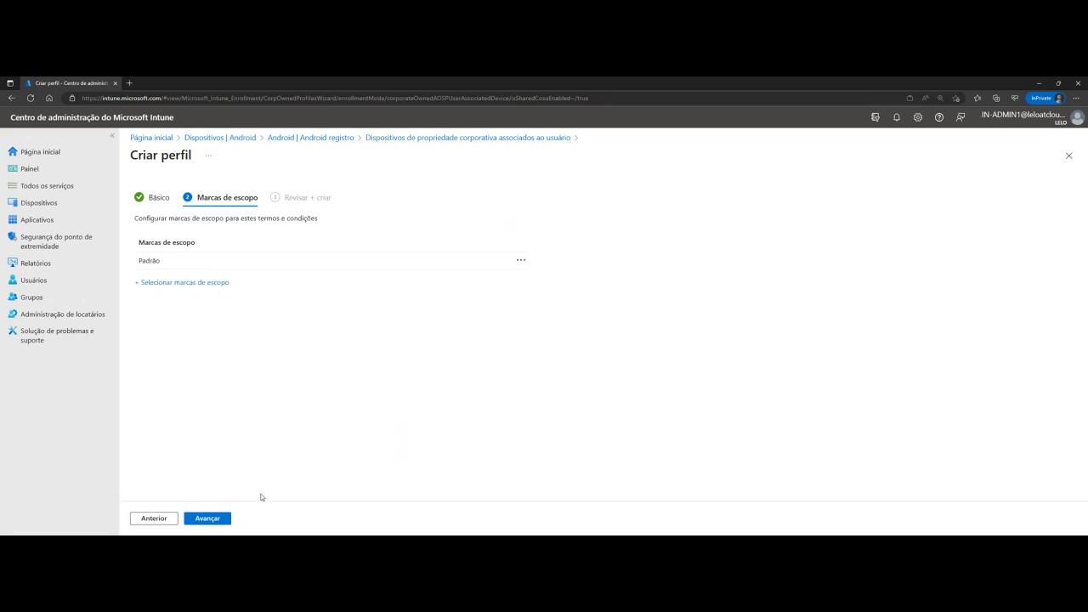
{"action": "left_click", "coordinate": [208, 519]}
{"action": "left_click", "coordinate": [208, 519]}
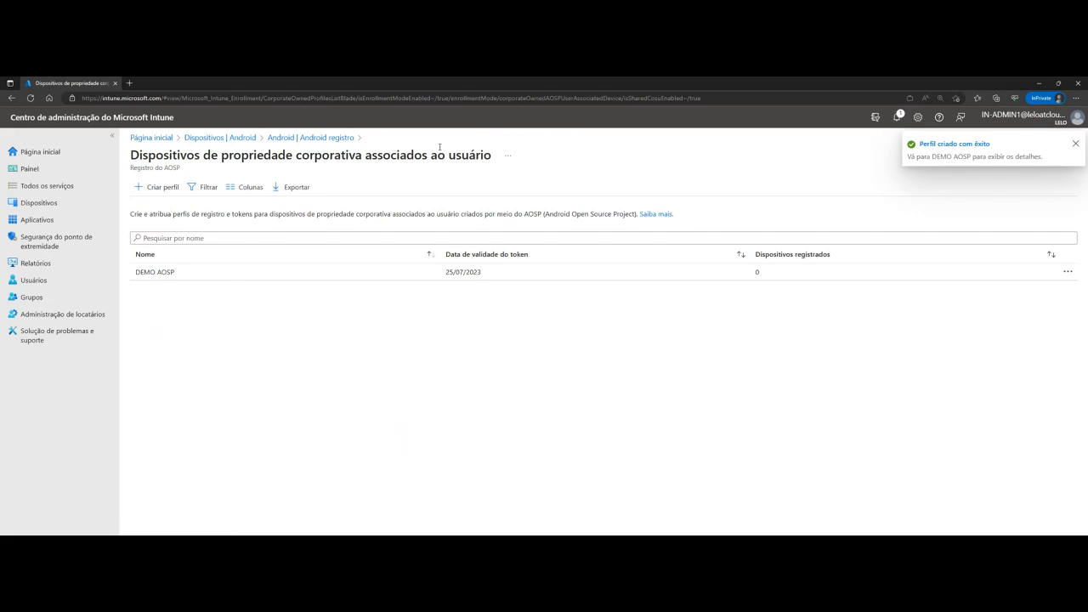
{"action": "left_click", "coordinate": [211, 272]}
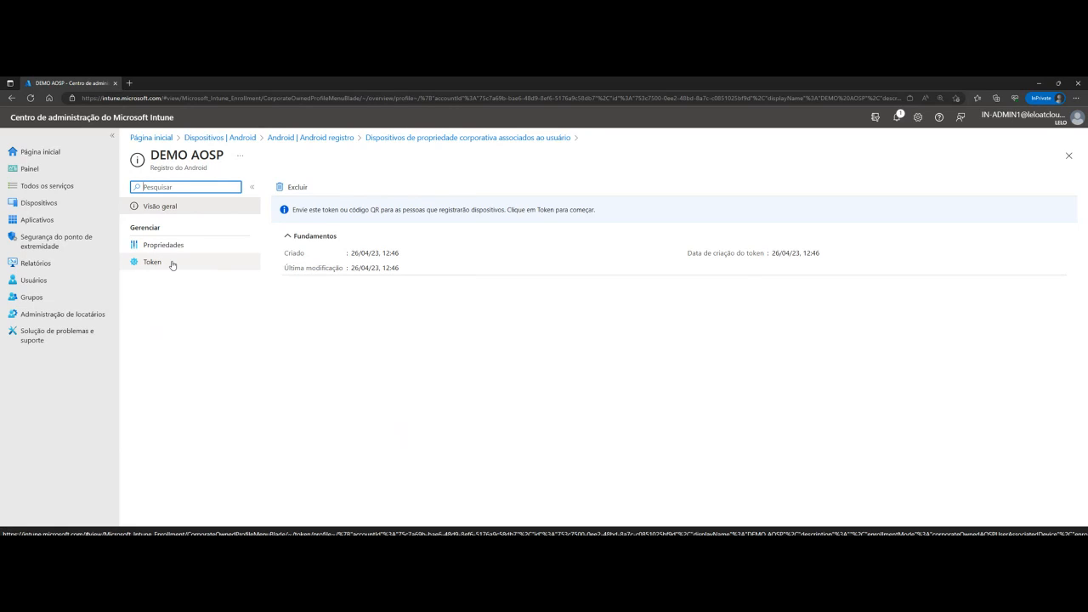
{"action": "left_click", "coordinate": [172, 265]}
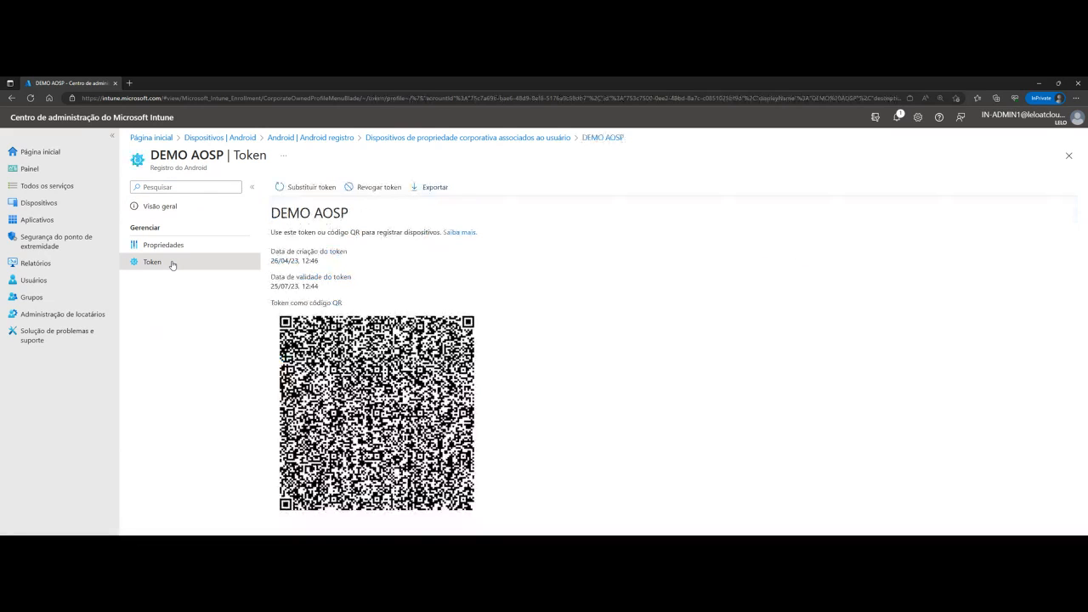
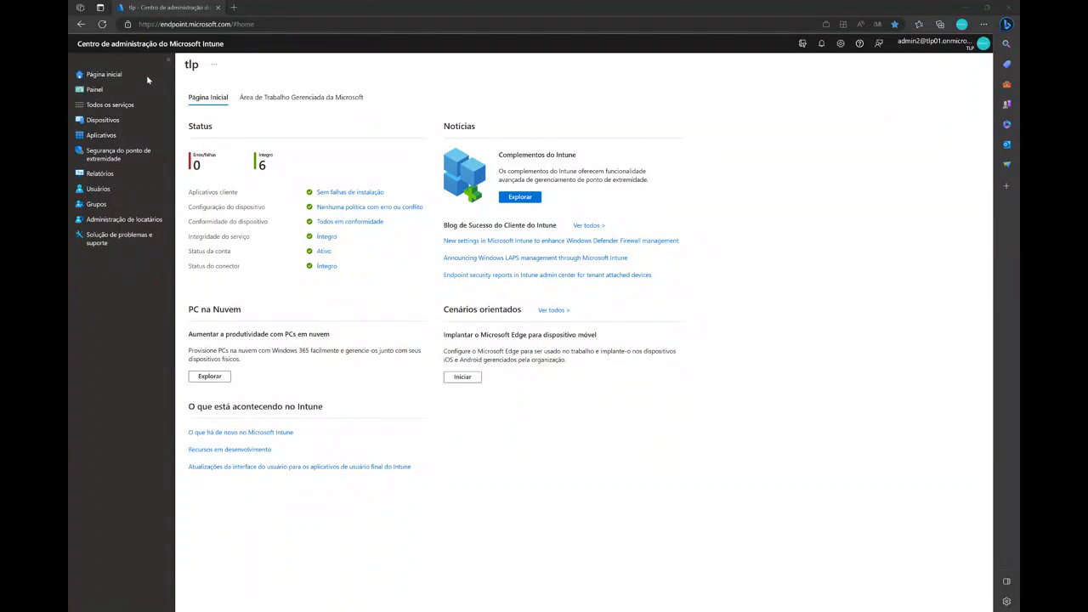
Go to the iOS/iPadOS enrollment program tokens and open the profiles of the Apple Business Manager token
{"action": "left_click", "coordinate": [101, 120]}
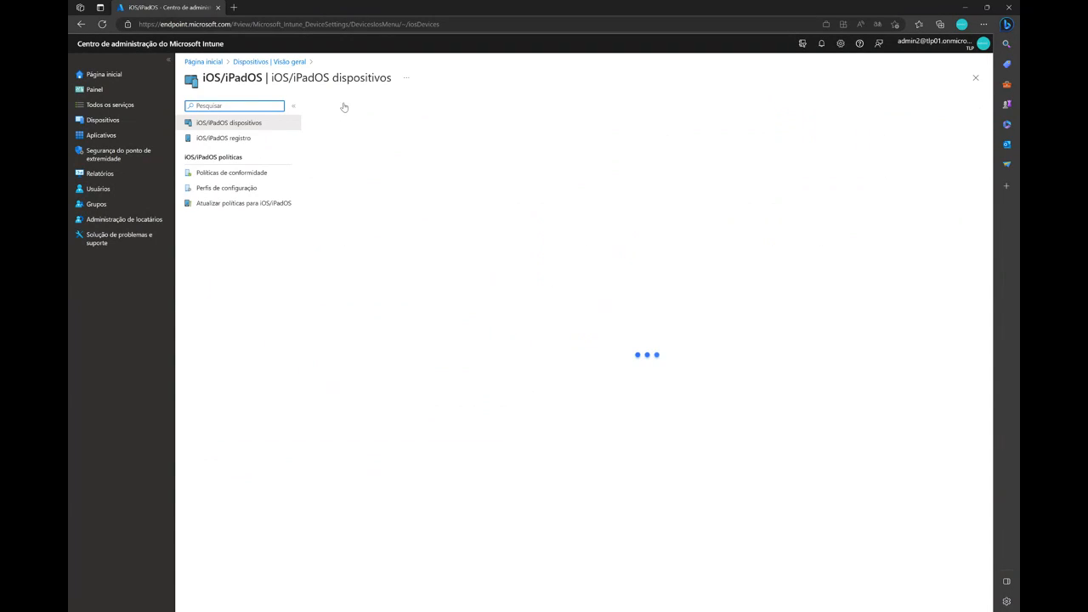
{"action": "left_click", "coordinate": [219, 138]}
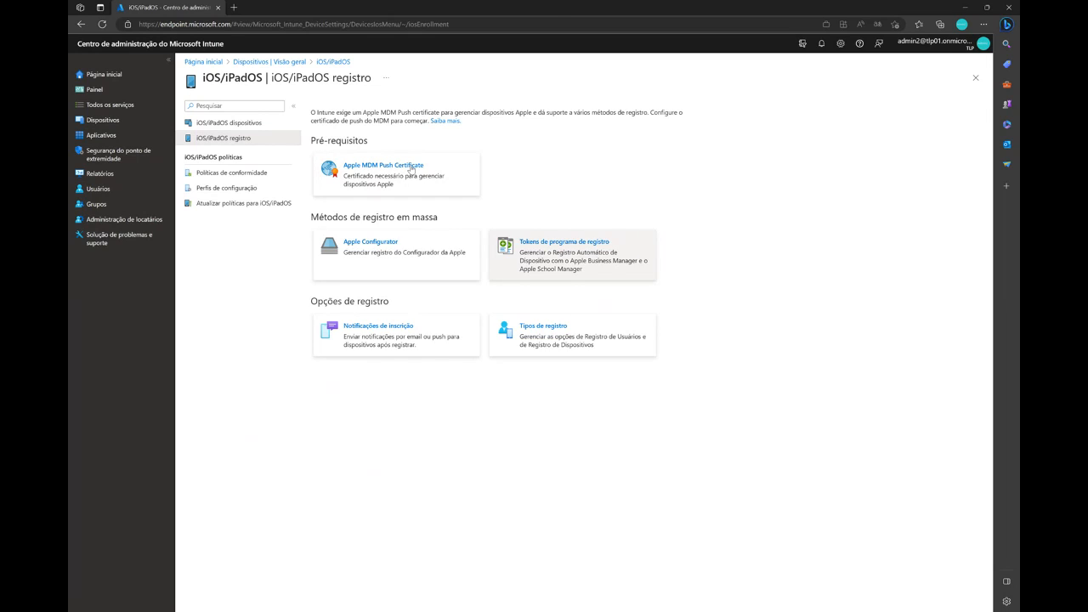
{"action": "left_click", "coordinate": [565, 241]}
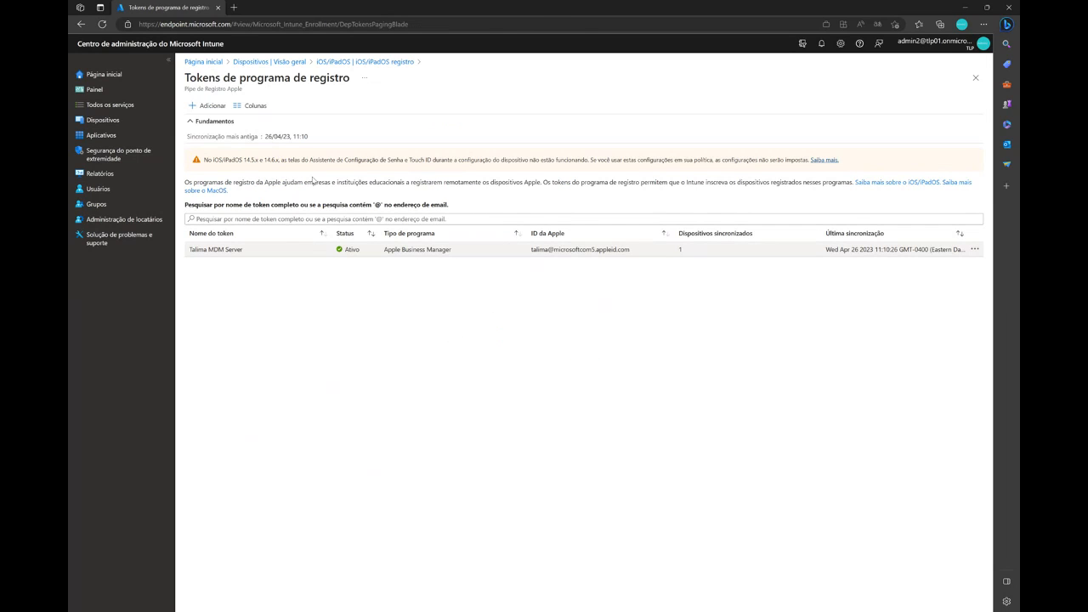
{"action": "left_click", "coordinate": [215, 249]}
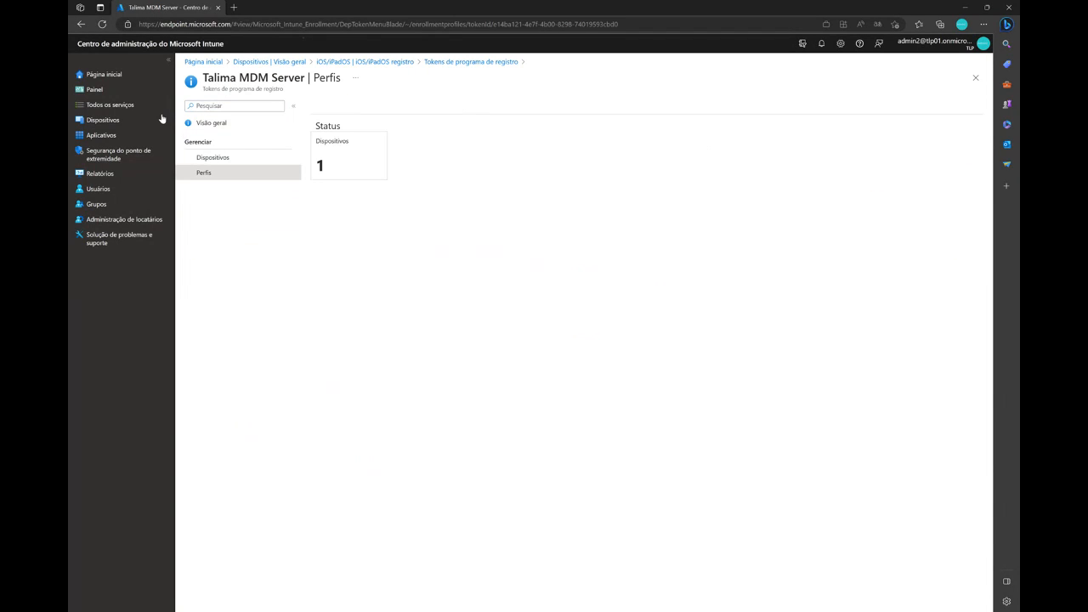
Start a new iOS/iPadOS enrollment profile named teste and proceed to its management settings
{"action": "left_click", "coordinate": [340, 106]}
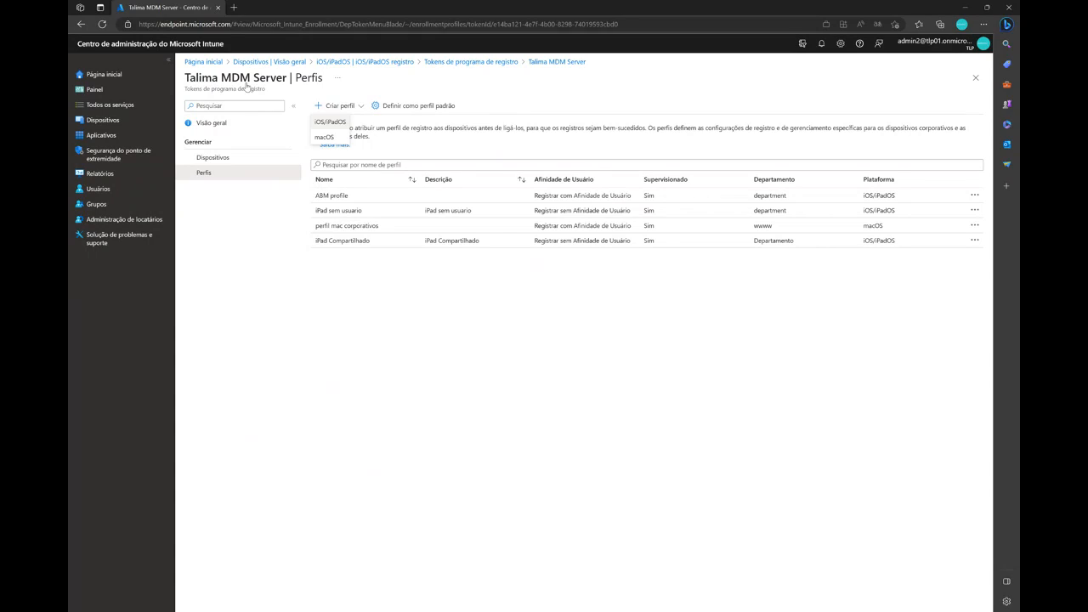
{"action": "left_click", "coordinate": [330, 122]}
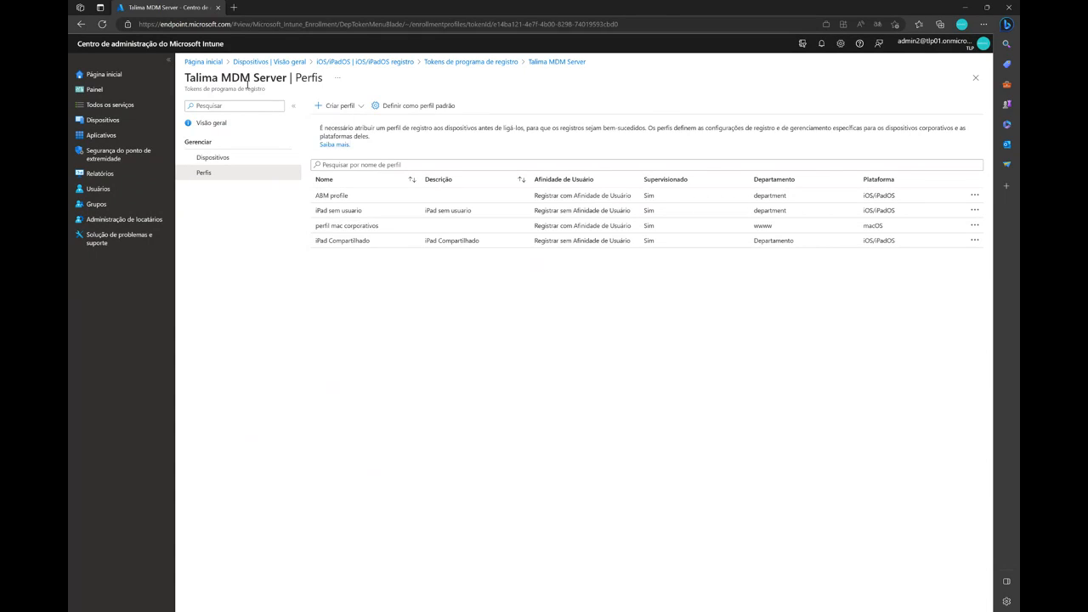
{"action": "left_click", "coordinate": [315, 134]}
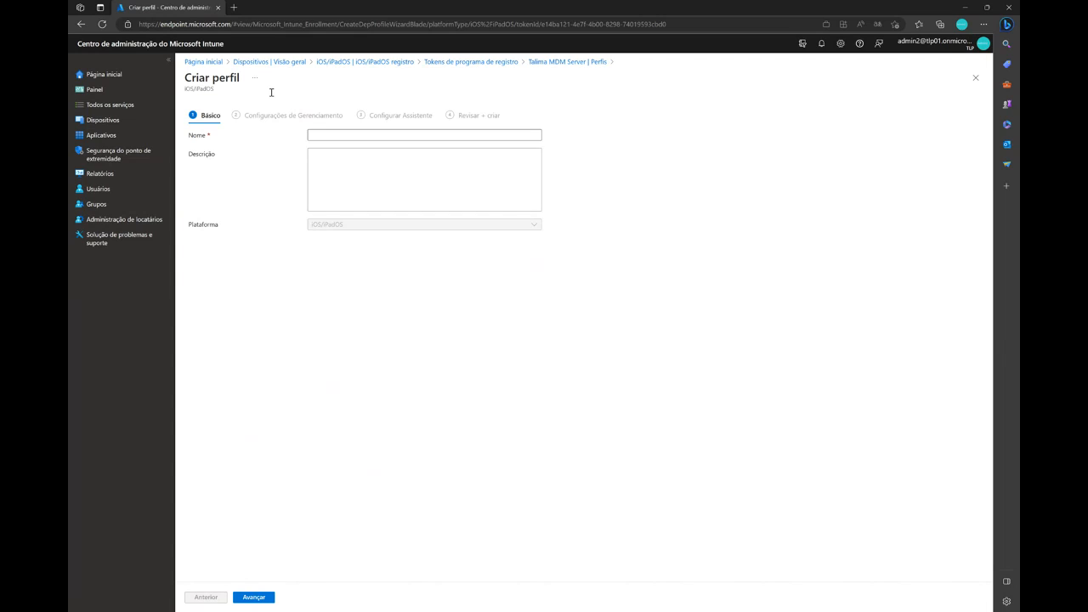
{"action": "type", "text": "teste"}
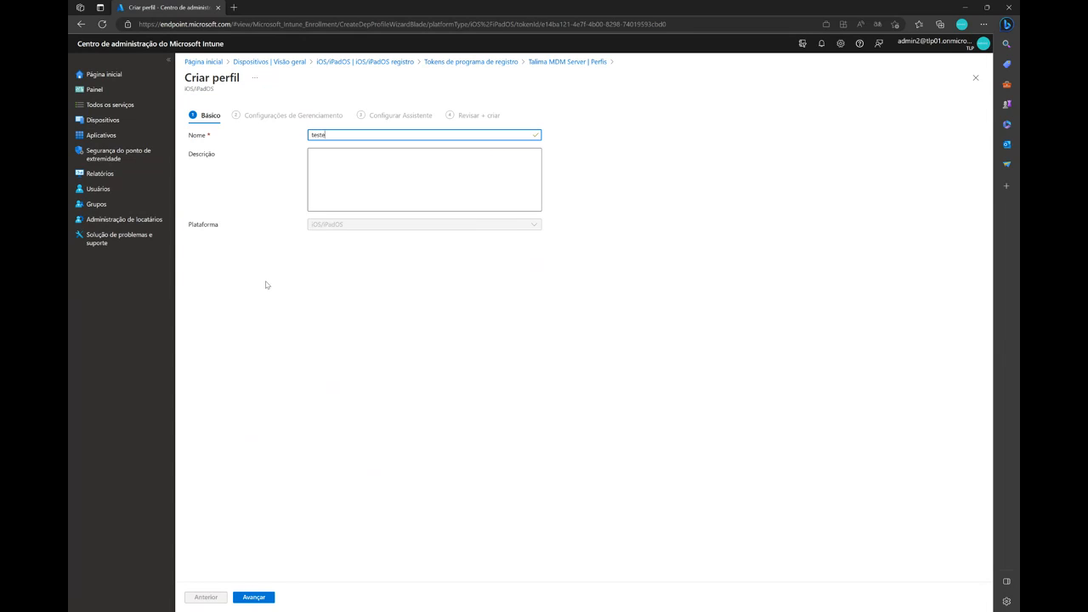
{"action": "key", "text": "Return"}
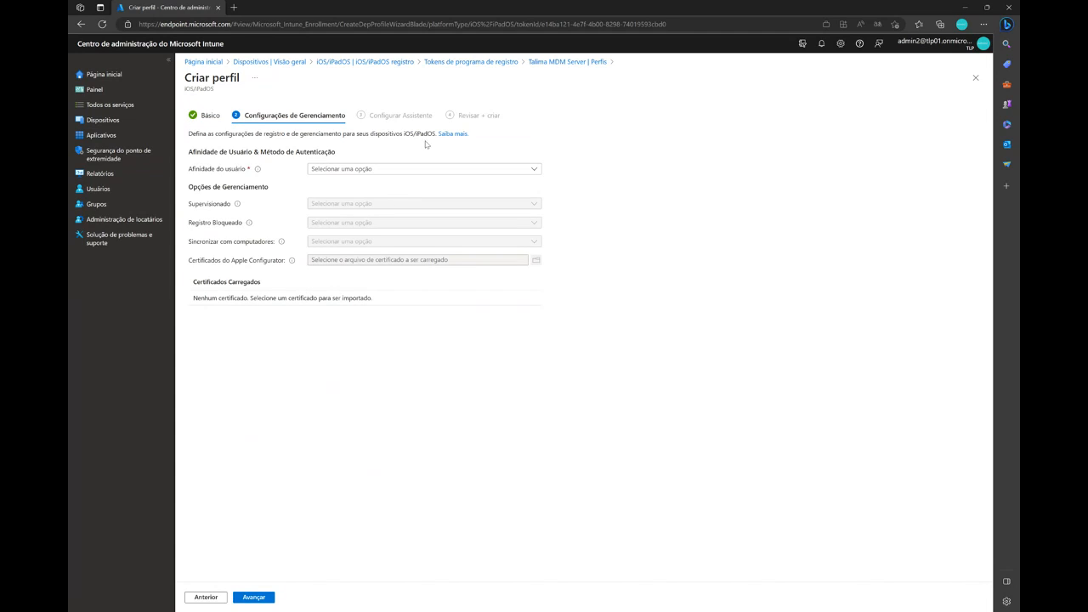
Set the user affinity to Registrar sem Afinidade de Usuário, with Supervisionado and Registro Bloqueado both set to Sim
{"action": "left_click", "coordinate": [476, 169]}
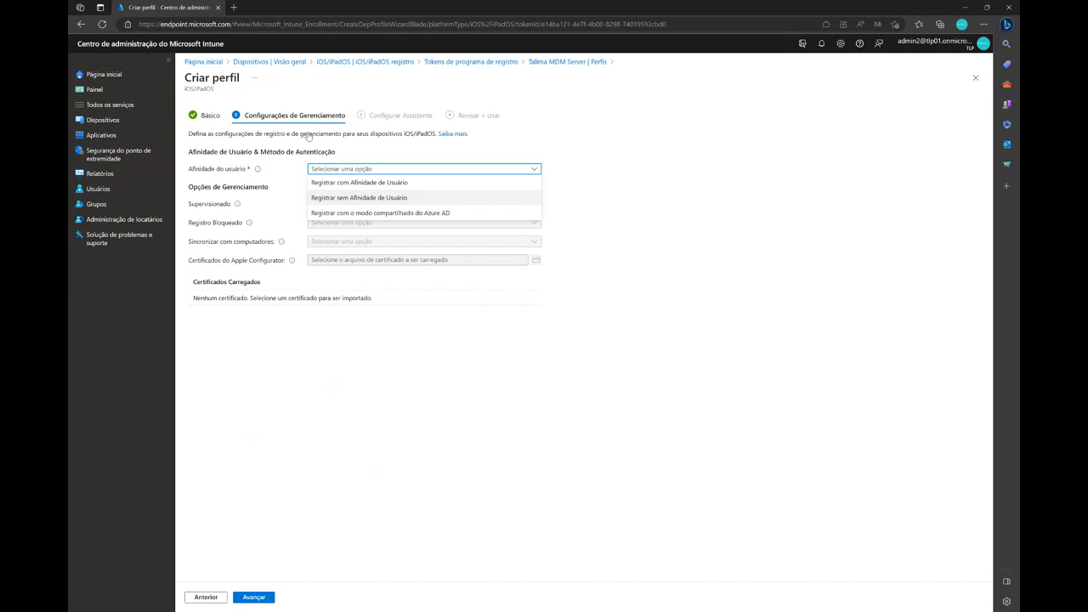
{"action": "left_click", "coordinate": [359, 197]}
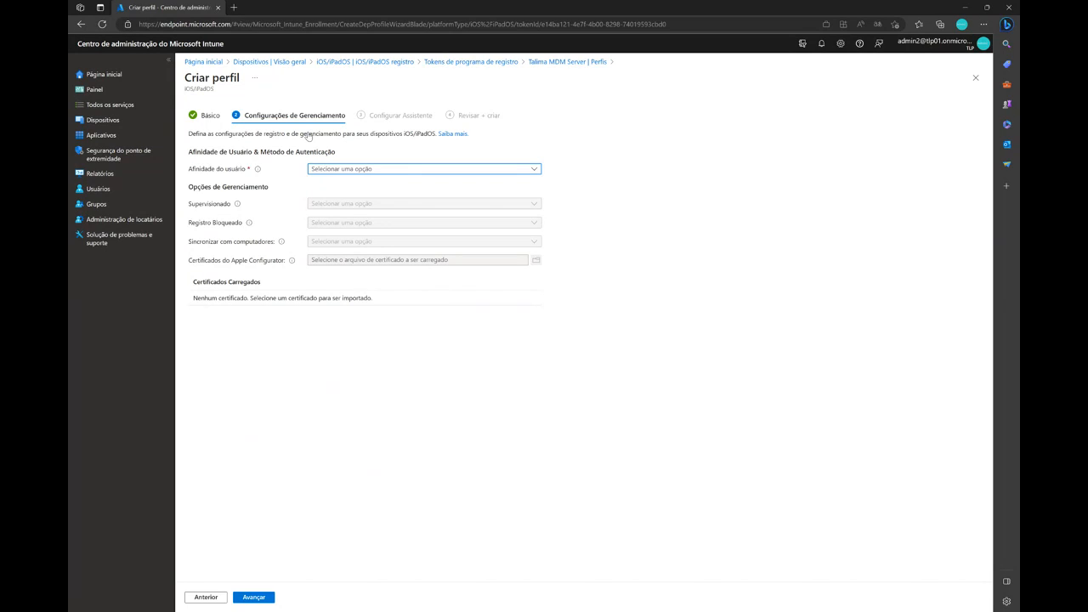
{"action": "left_click", "coordinate": [423, 204]}
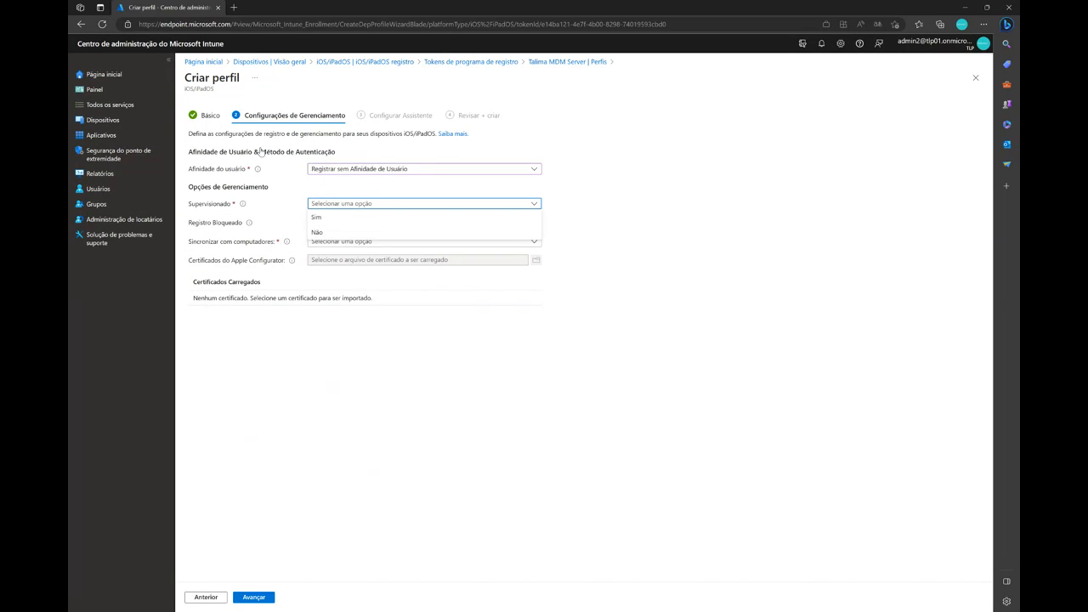
{"action": "left_click", "coordinate": [338, 216]}
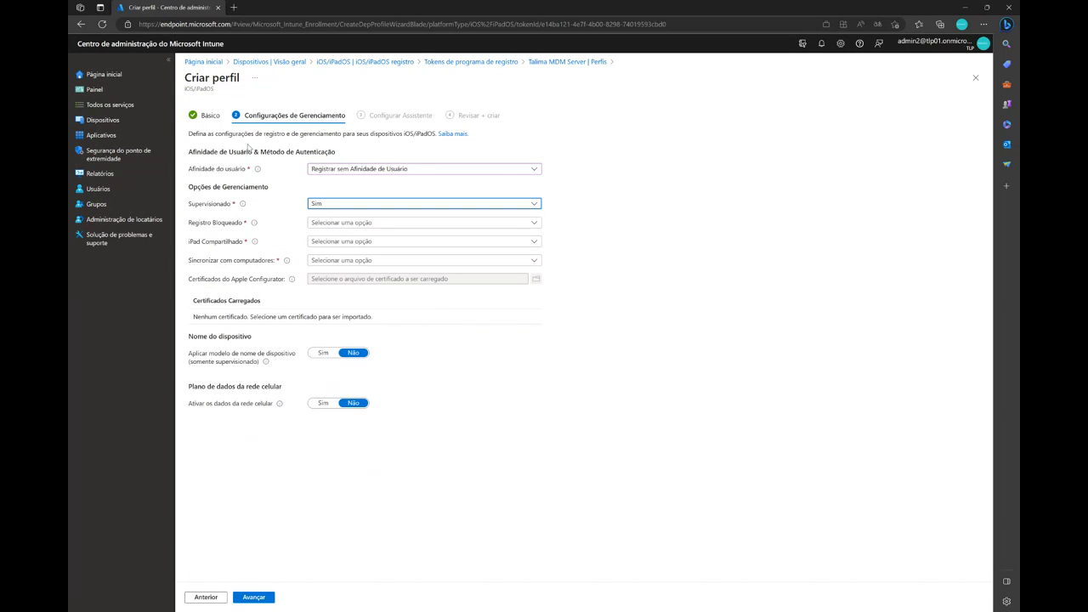
{"action": "left_click", "coordinate": [372, 223]}
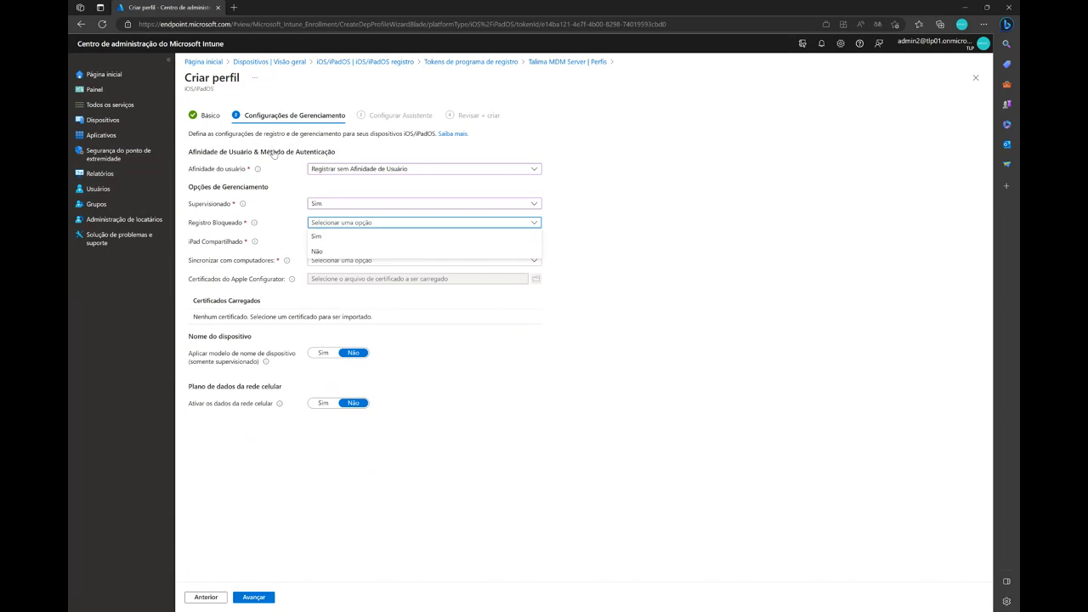
{"action": "left_click", "coordinate": [340, 235]}
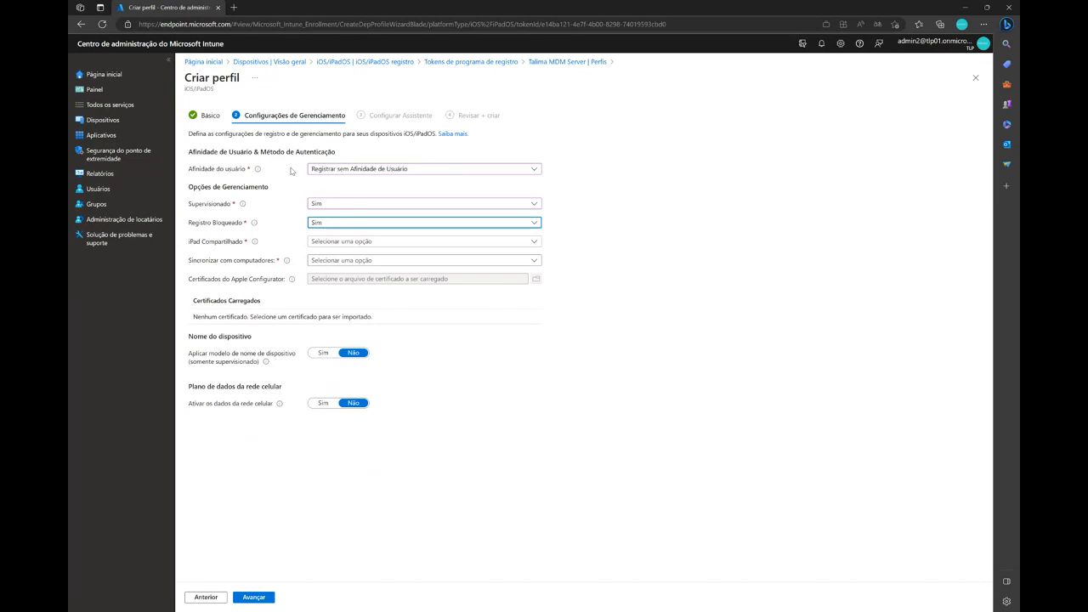
Enable iPad Compartilhado with a maximum of 10 cached users
{"action": "left_click", "coordinate": [357, 242]}
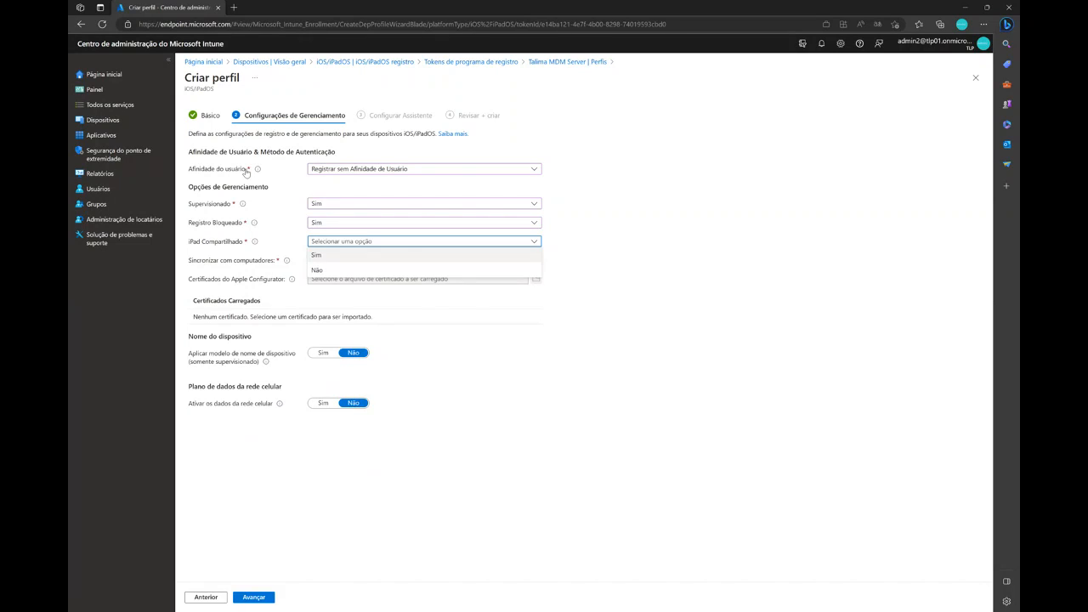
{"action": "left_click", "coordinate": [323, 255]}
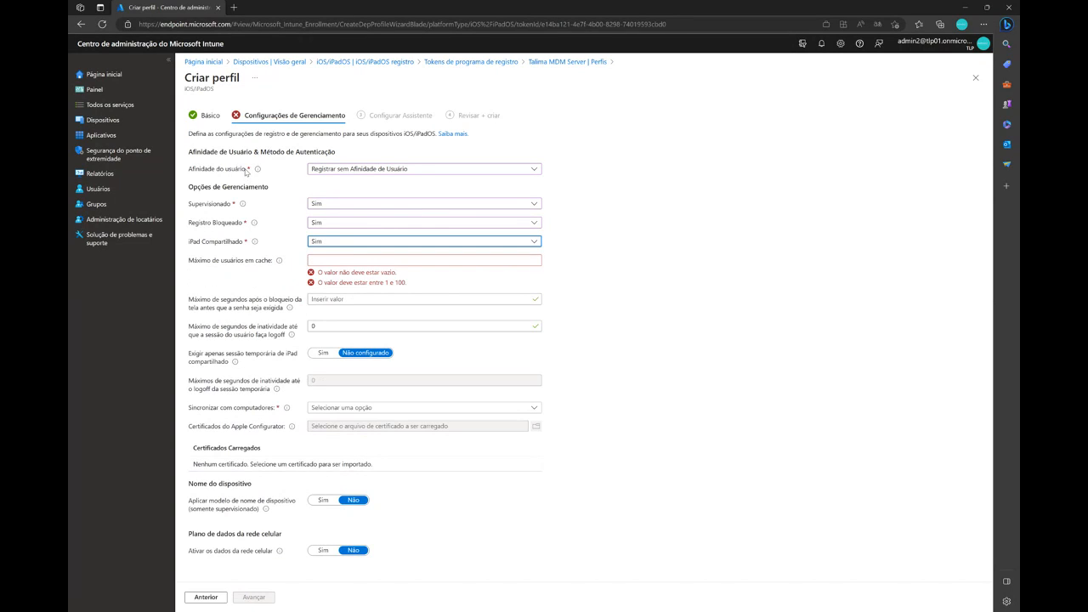
{"action": "left_click", "coordinate": [342, 260]}
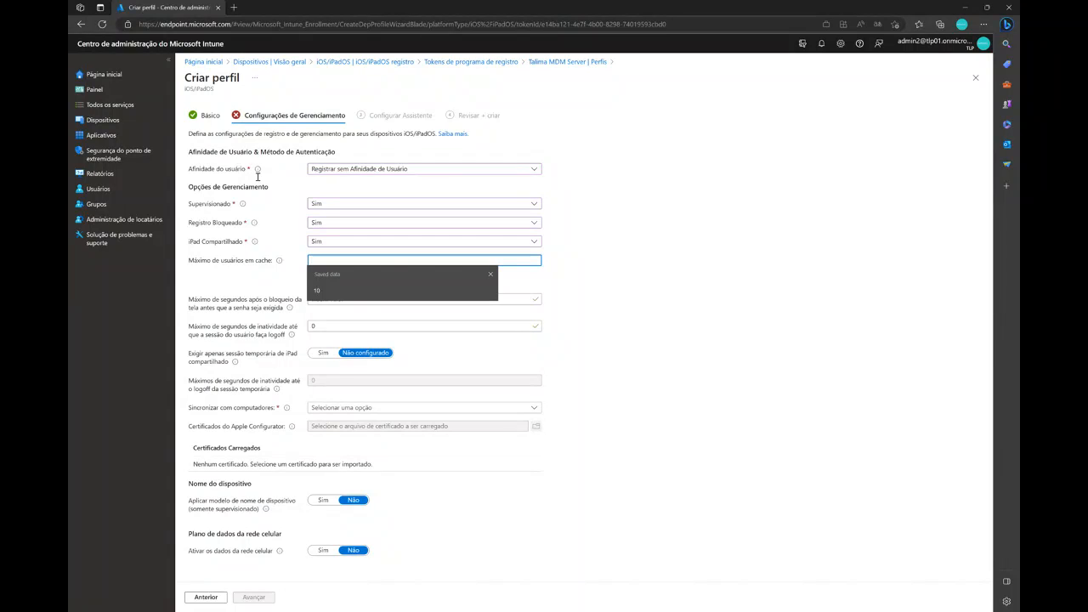
{"action": "type", "text": "10"}
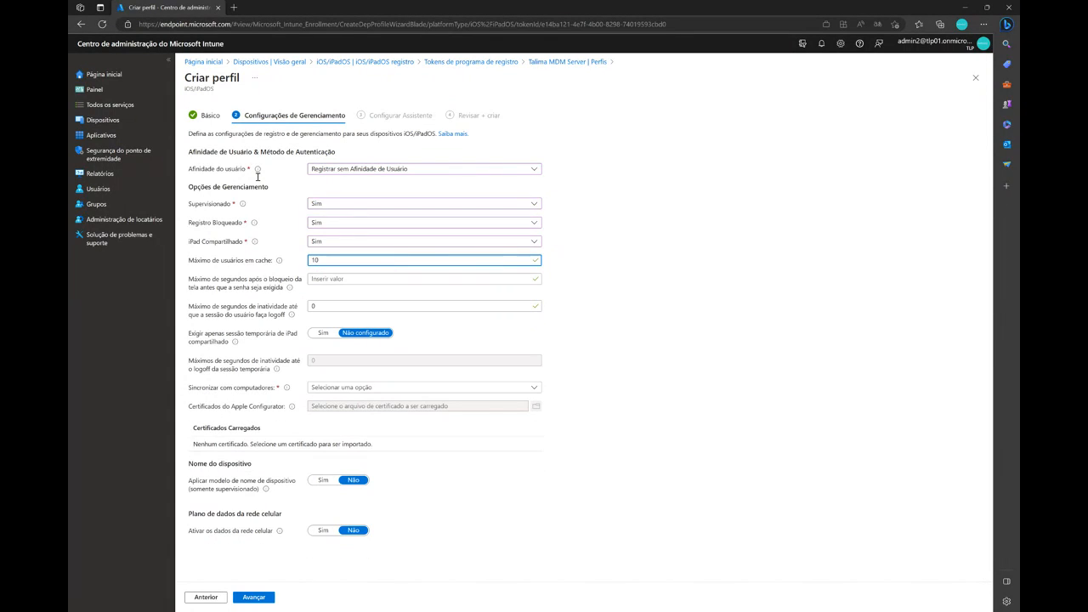
{"action": "left_click", "coordinate": [457, 189]}
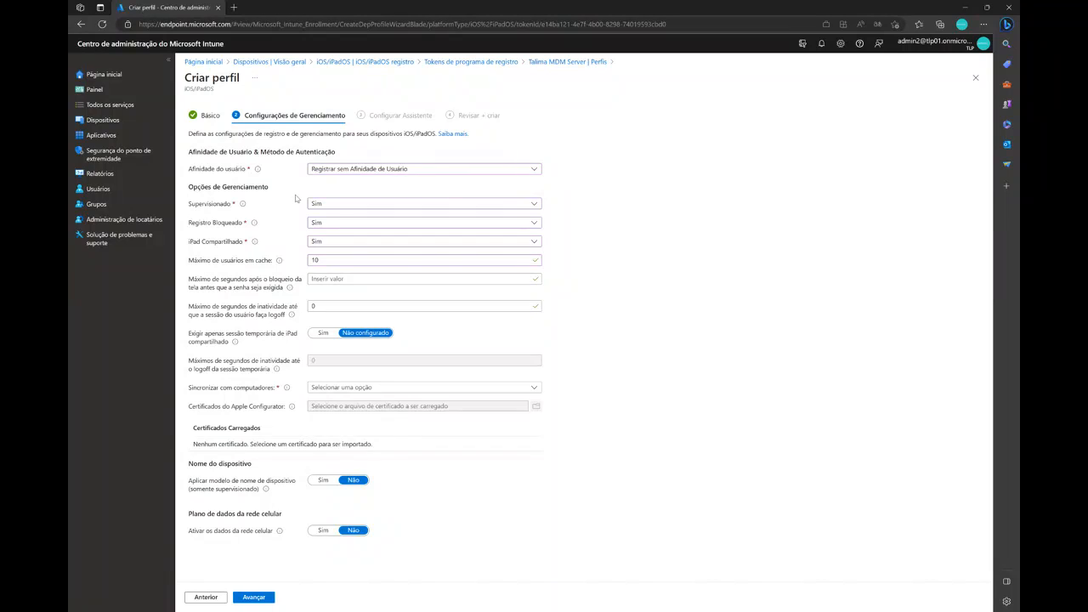
Set both the seconds after screen lock before a password is required and the inactivity seconds before user logoff to 1000
{"action": "left_click", "coordinate": [382, 279]}
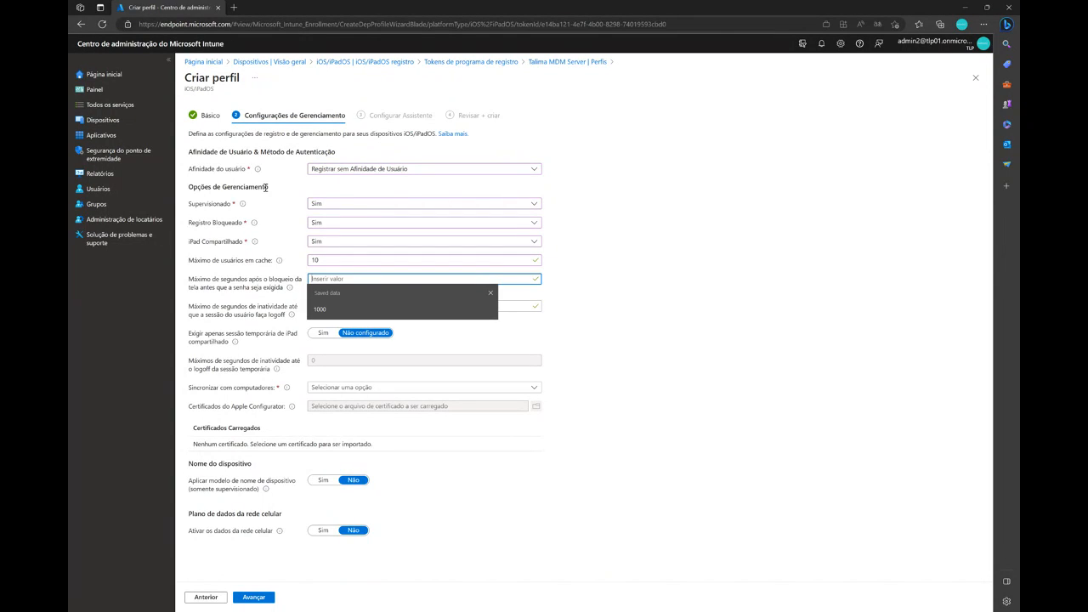
{"action": "type", "text": "1000"}
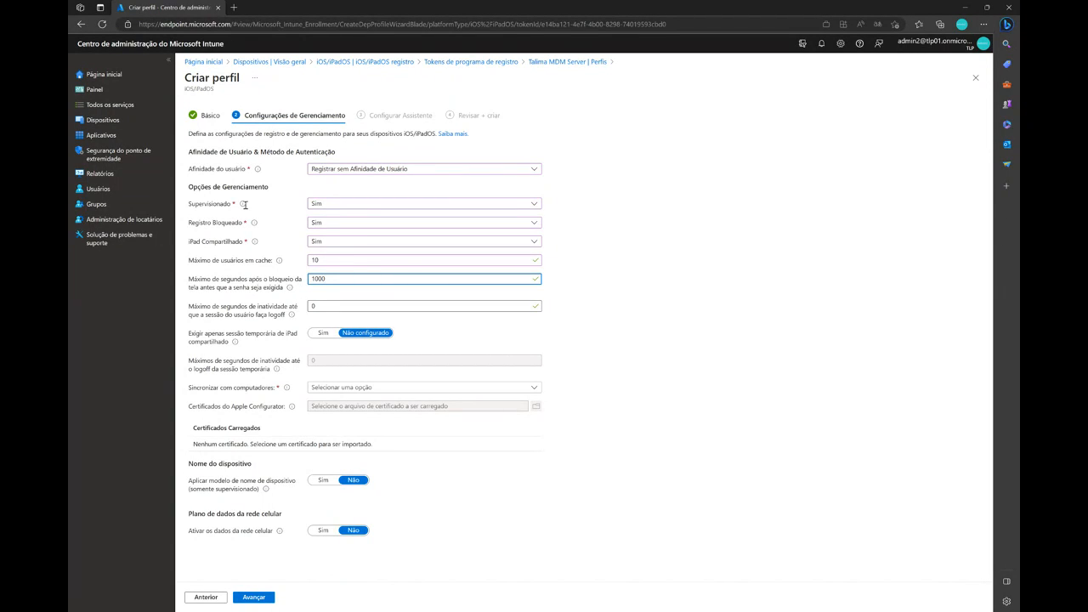
{"action": "key", "text": "Tab"}
{"action": "type", "text": "1000"}
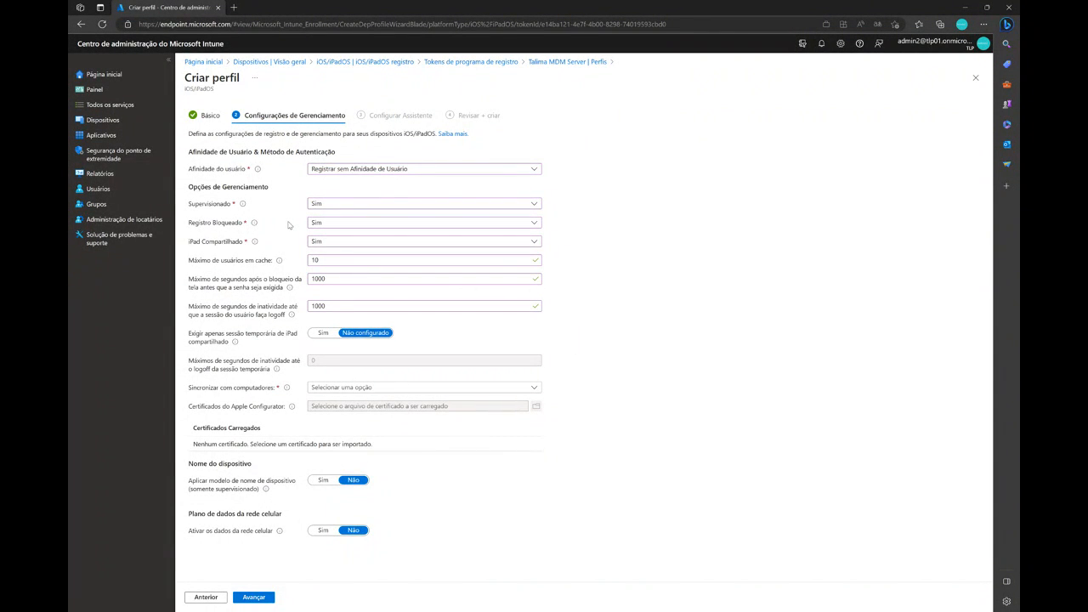
Set Sincronizar com computadores to Negar Tudo and proceed to the Setup Assistant configuration
{"action": "left_click", "coordinate": [372, 388]}
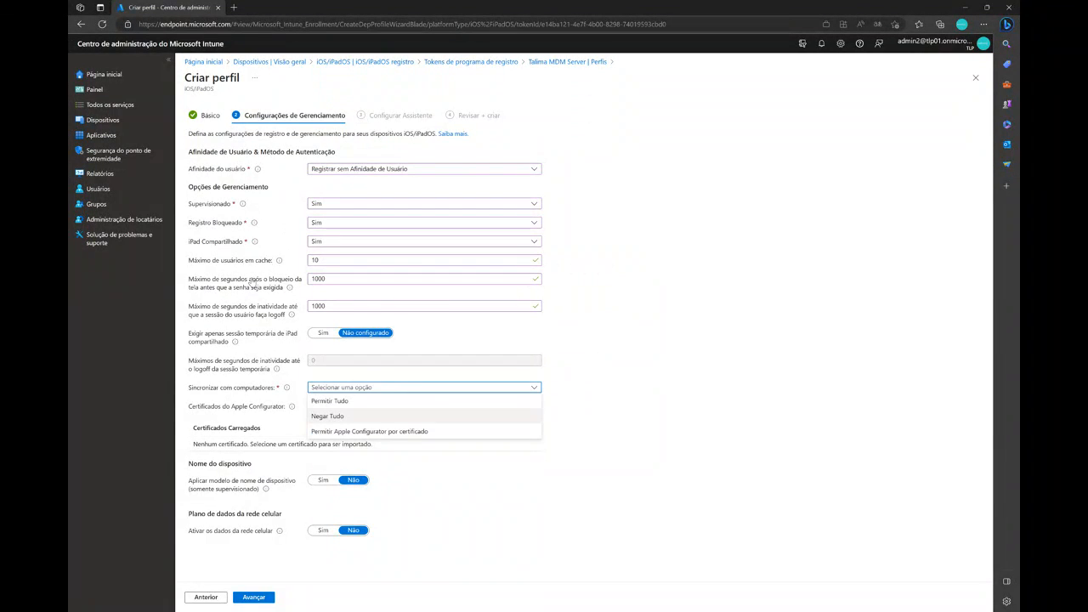
{"action": "left_click", "coordinate": [327, 416]}
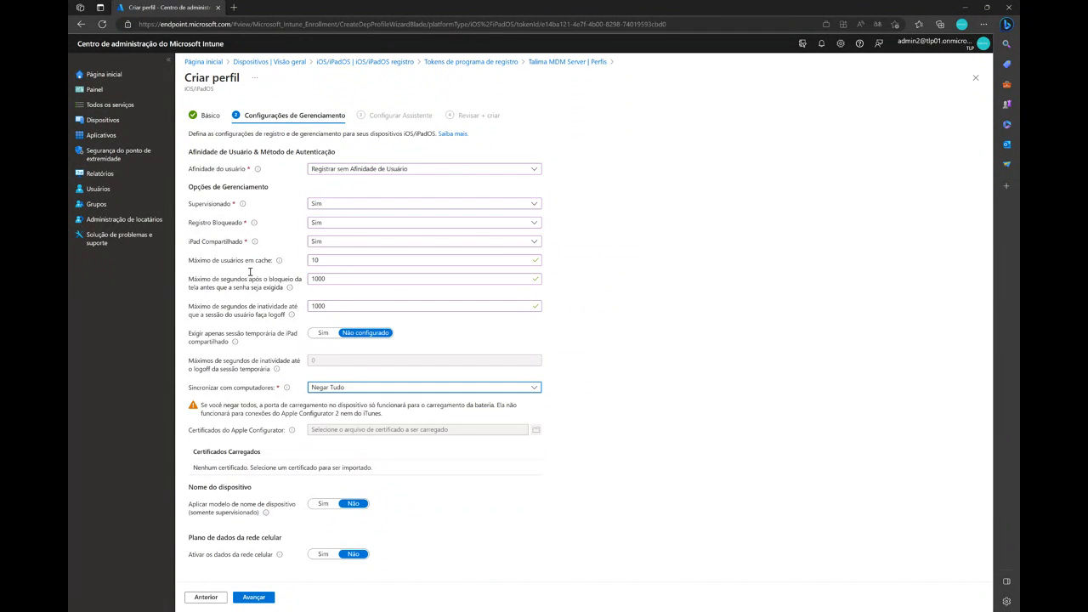
{"action": "left_click", "coordinate": [372, 387]}
{"action": "left_click", "coordinate": [341, 329]}
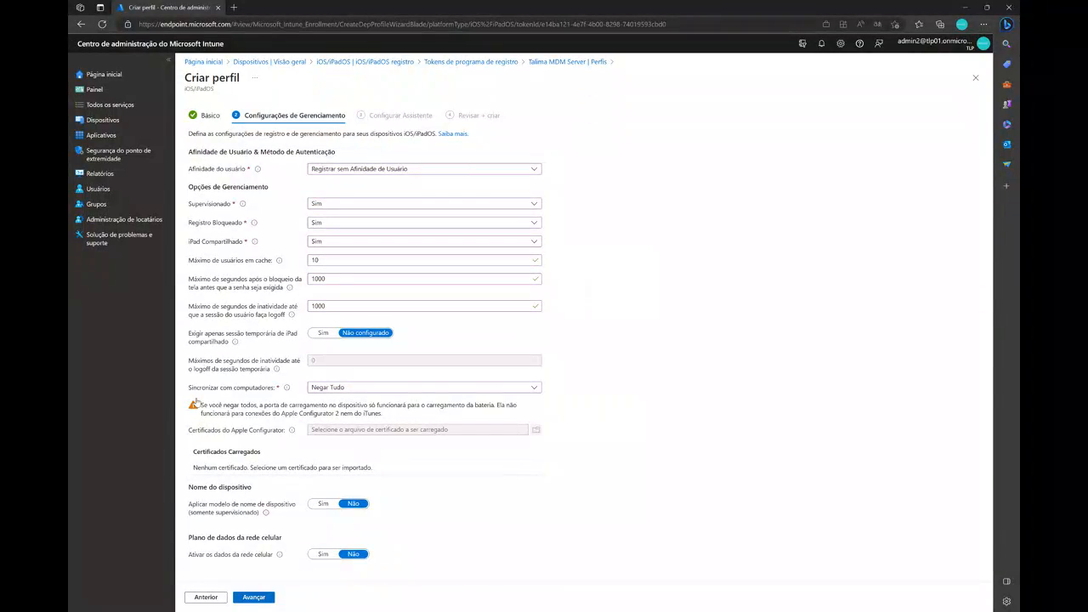
{"action": "left_click", "coordinate": [254, 598]}
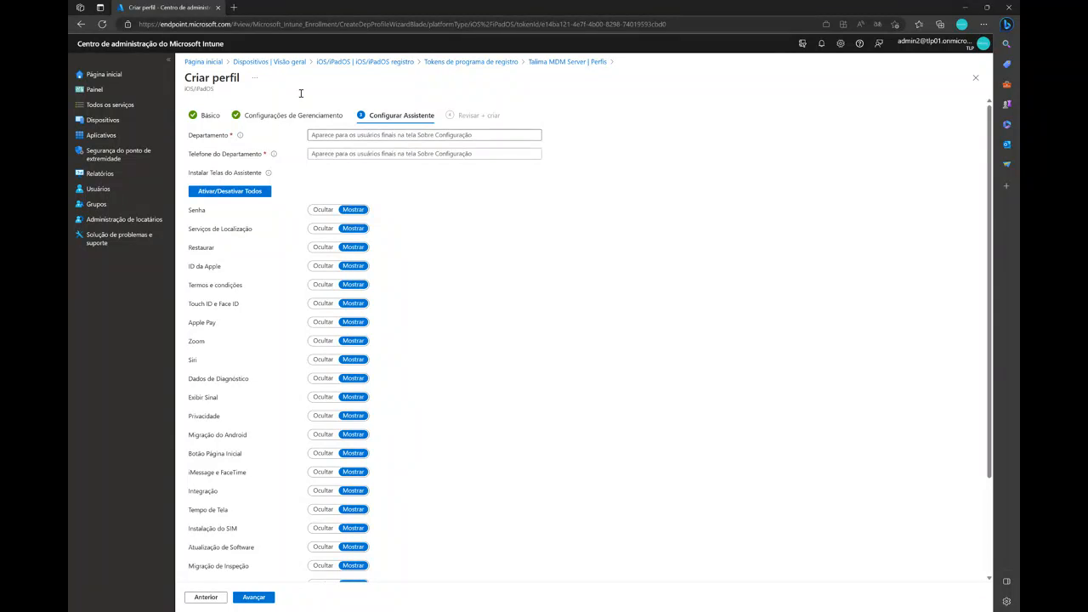
Enter departamento as the department and fill in the department's phone number
{"action": "type", "text": "departam"}
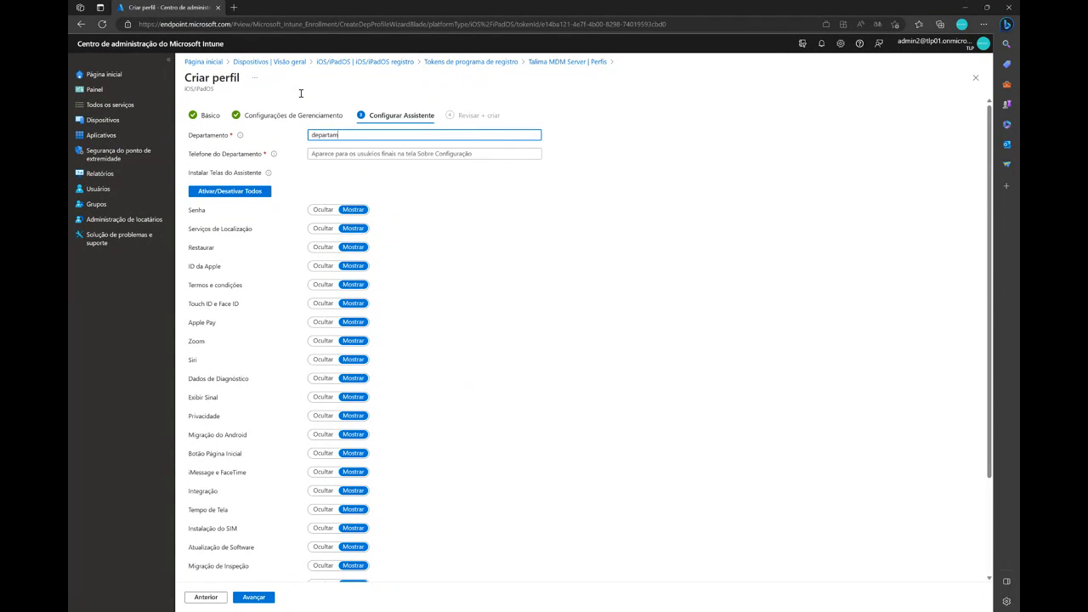
{"action": "type", "text": "ente"}
{"action": "key", "text": "Tab"}
{"action": "type", "text": "1234556"}
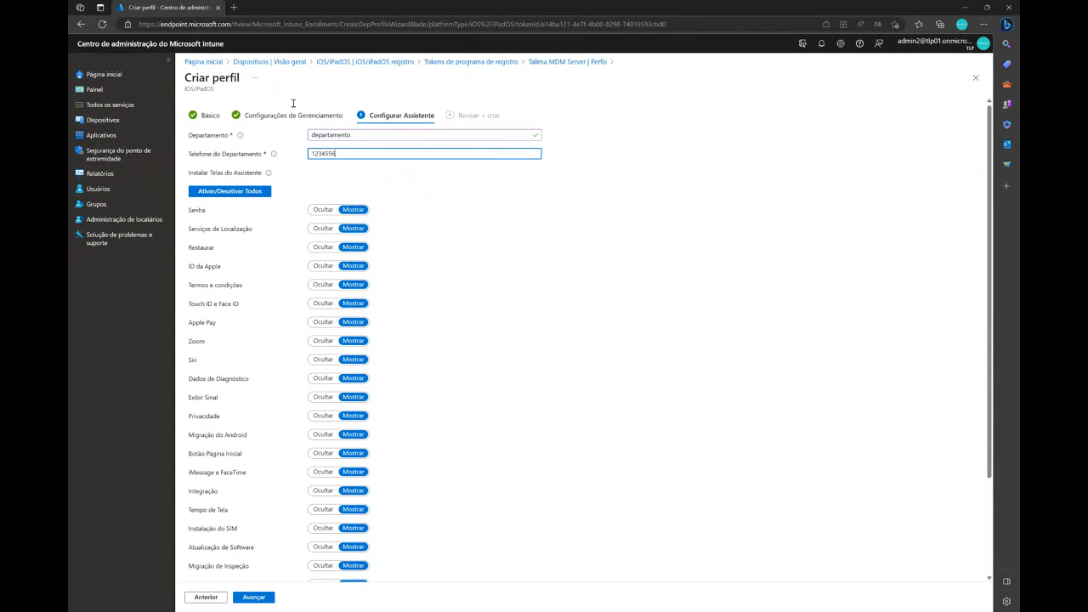
{"action": "type", "text": "789"}
Set all Setup Assistant screens to Ocultar and create the teste profile
{"action": "key", "text": "Tab"}
{"action": "key", "text": "Return"}
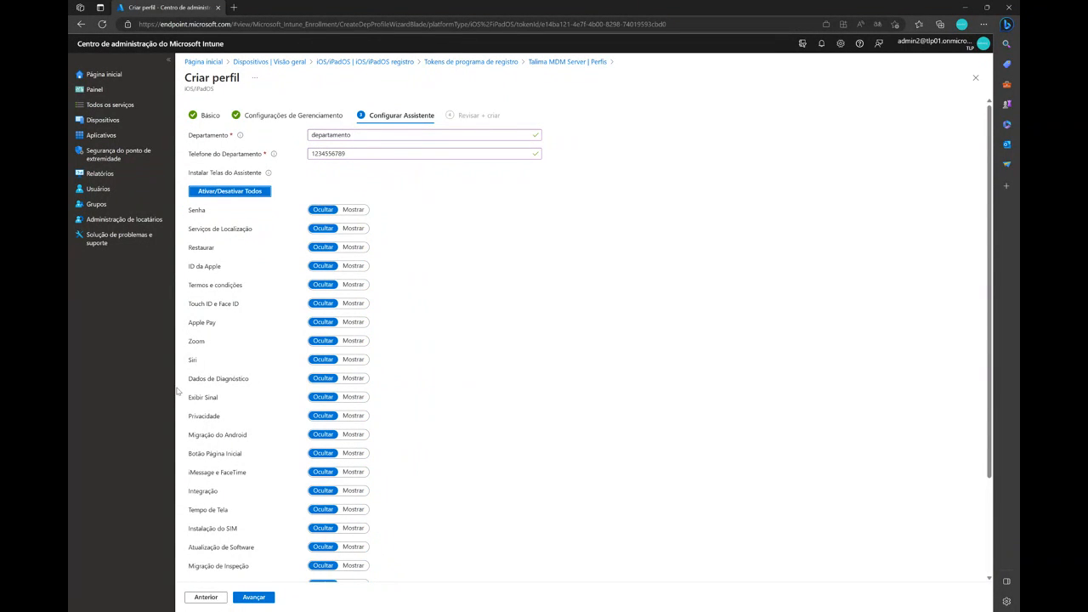
{"action": "left_click", "coordinate": [253, 597]}
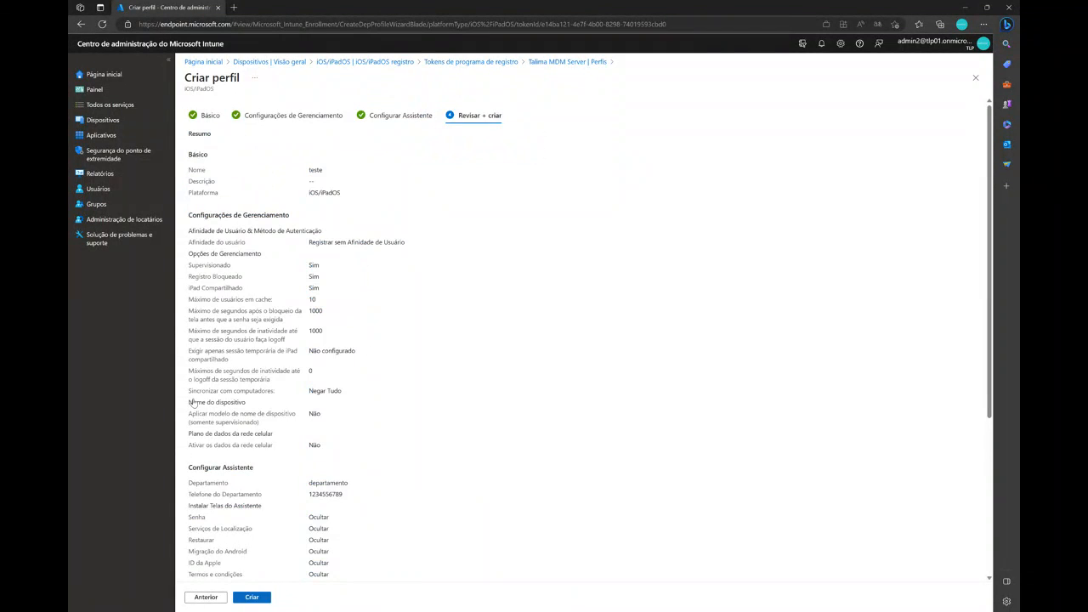
{"action": "left_click", "coordinate": [252, 597]}
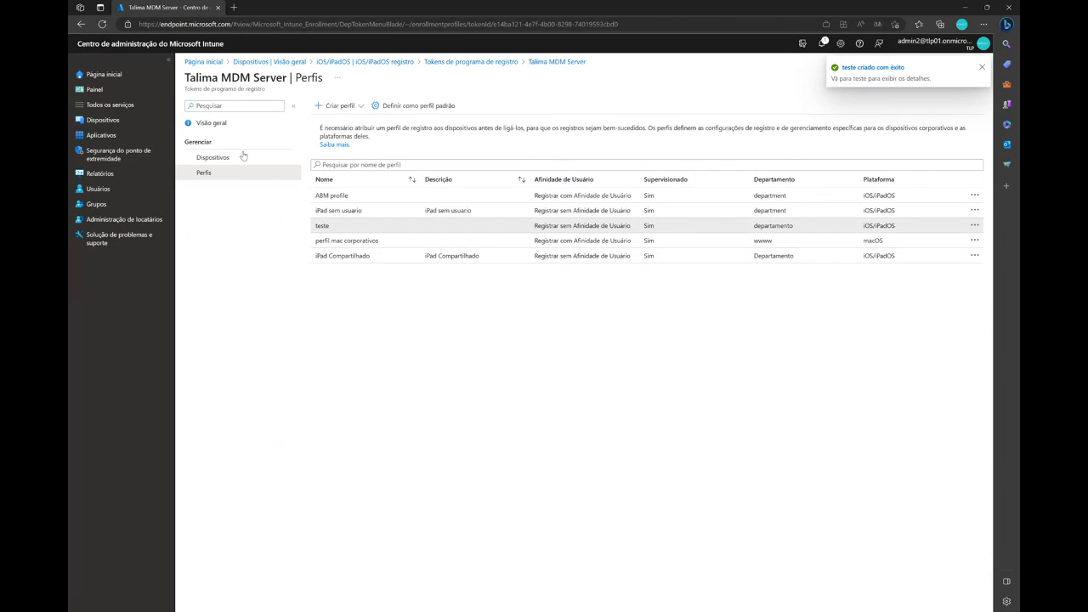
Assign the IPAD WI-FI 256GB SPACE GRAY-USA device to the teste enrollment profile and save the assignment
{"action": "left_click", "coordinate": [322, 226]}
{"action": "left_click", "coordinate": [245, 207]}
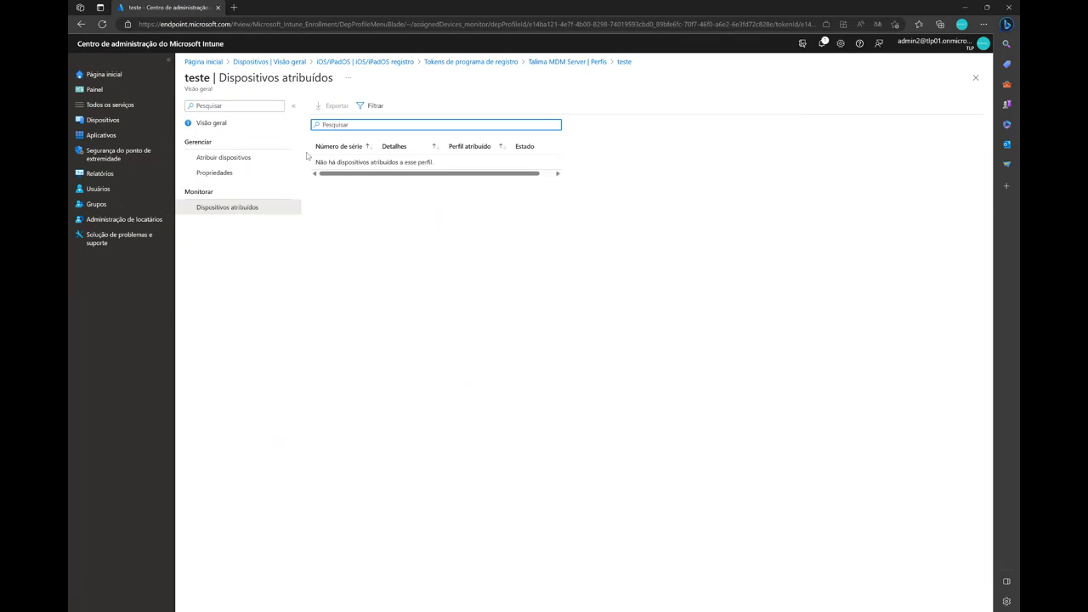
{"action": "left_click", "coordinate": [228, 157]}
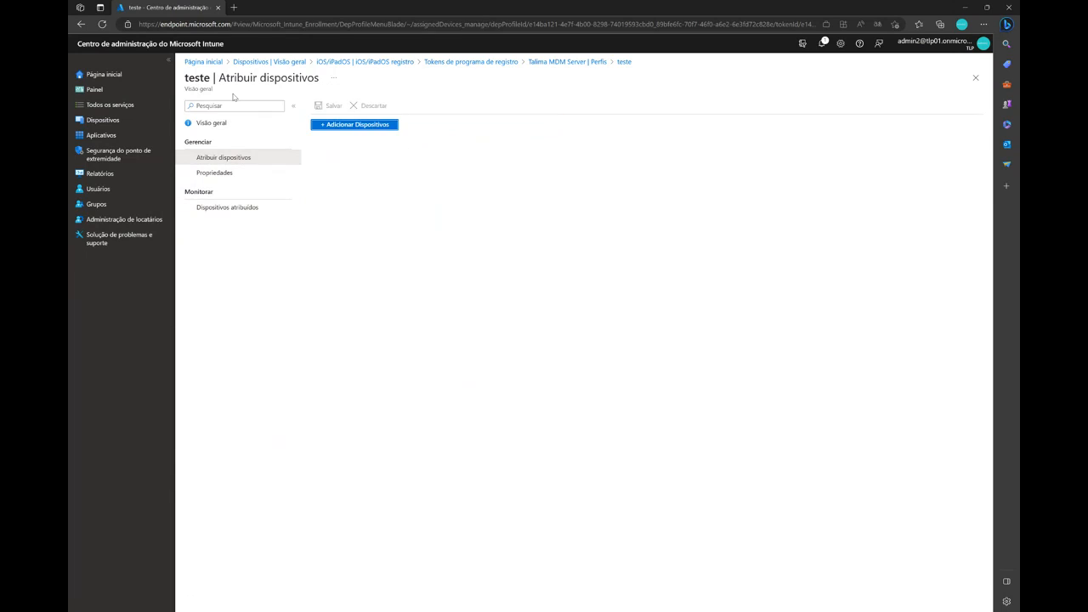
{"action": "left_click", "coordinate": [354, 125]}
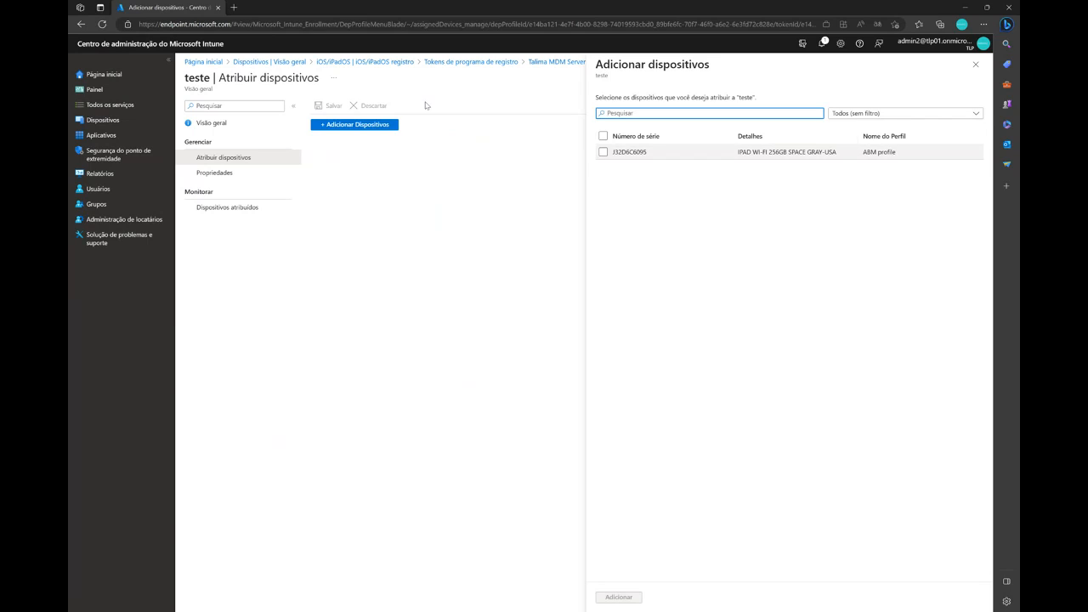
{"action": "left_click", "coordinate": [603, 152]}
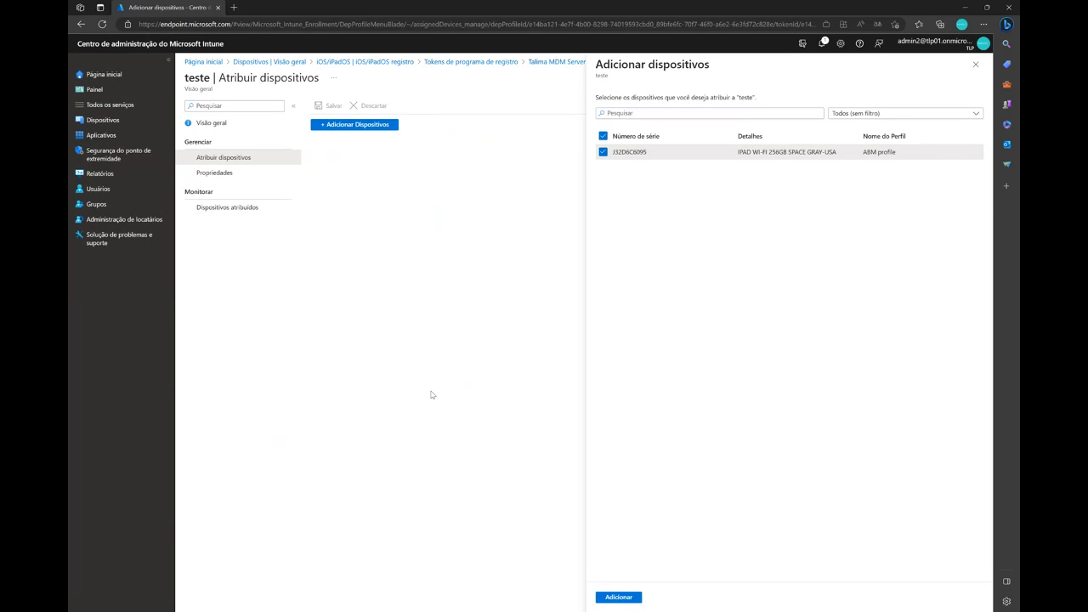
{"action": "left_click", "coordinate": [619, 597]}
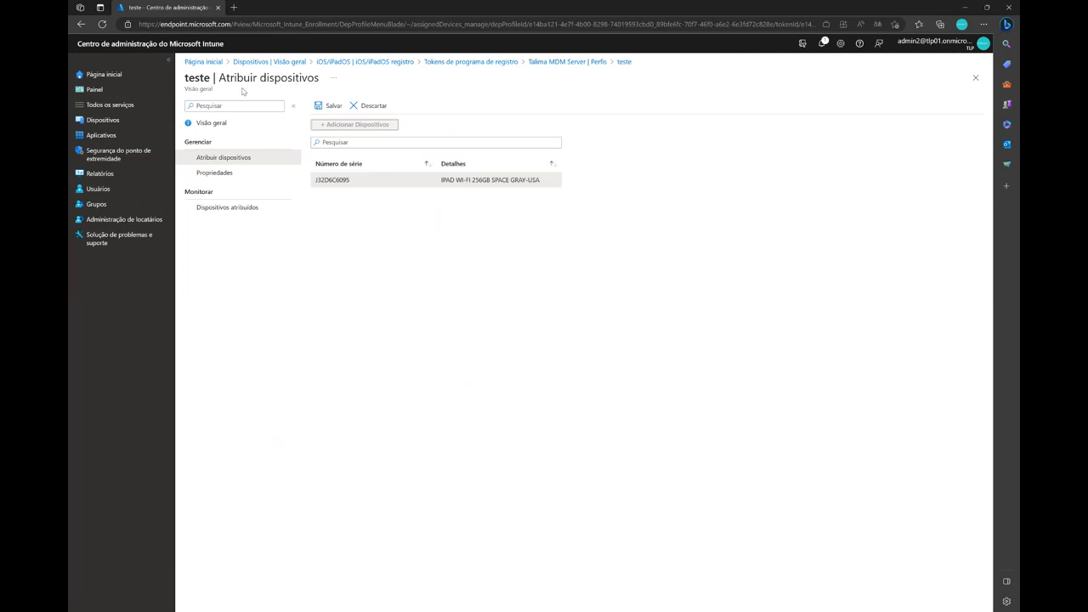
{"action": "left_click", "coordinate": [330, 105]}
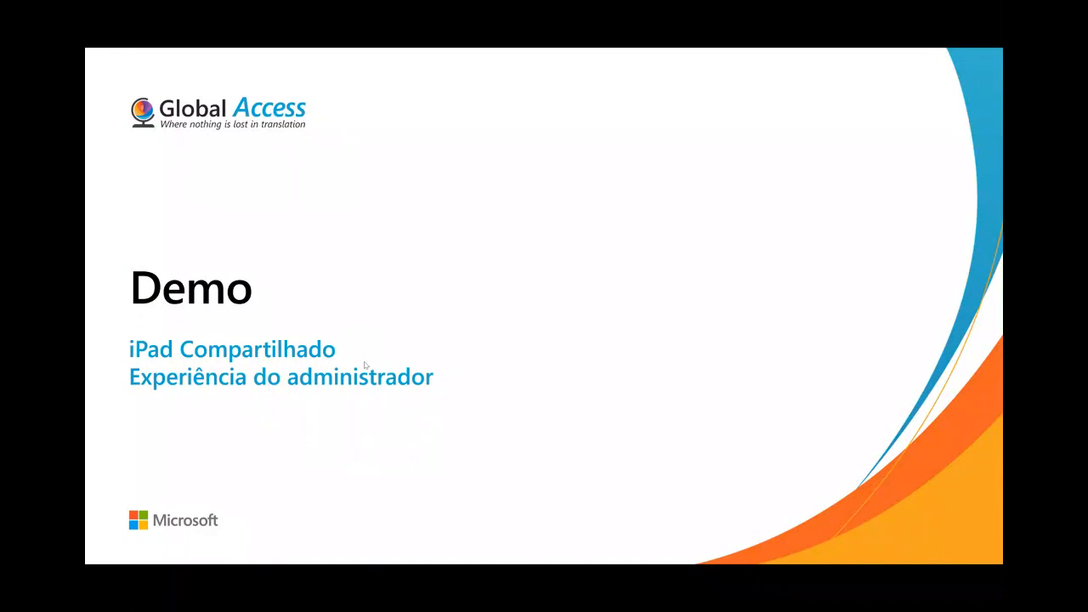
{"action": "left_click", "coordinate": [105, 374]}
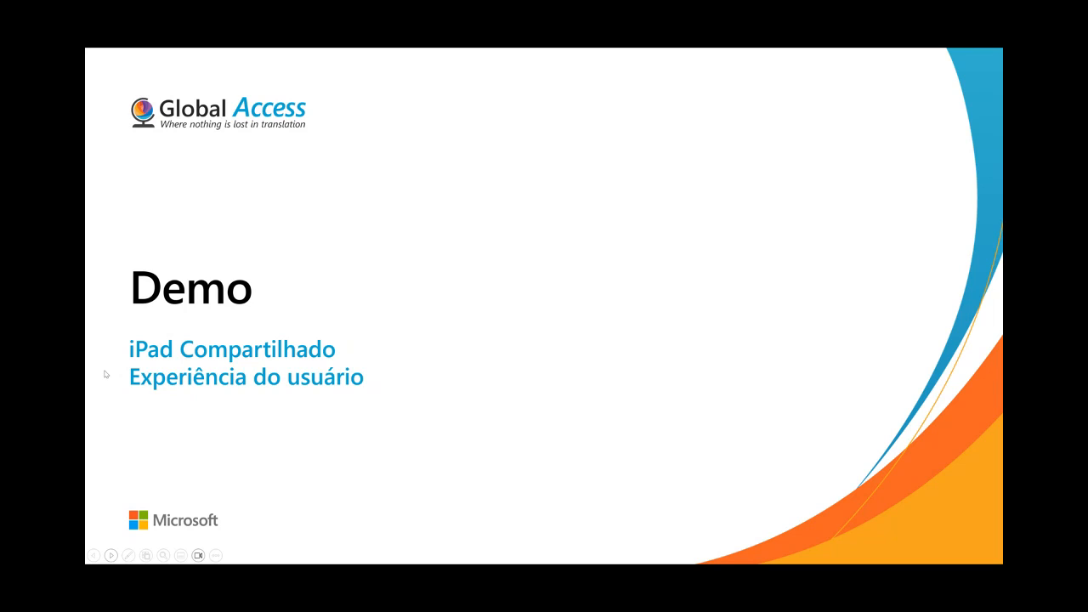
{"action": "left_click", "coordinate": [104, 374]}
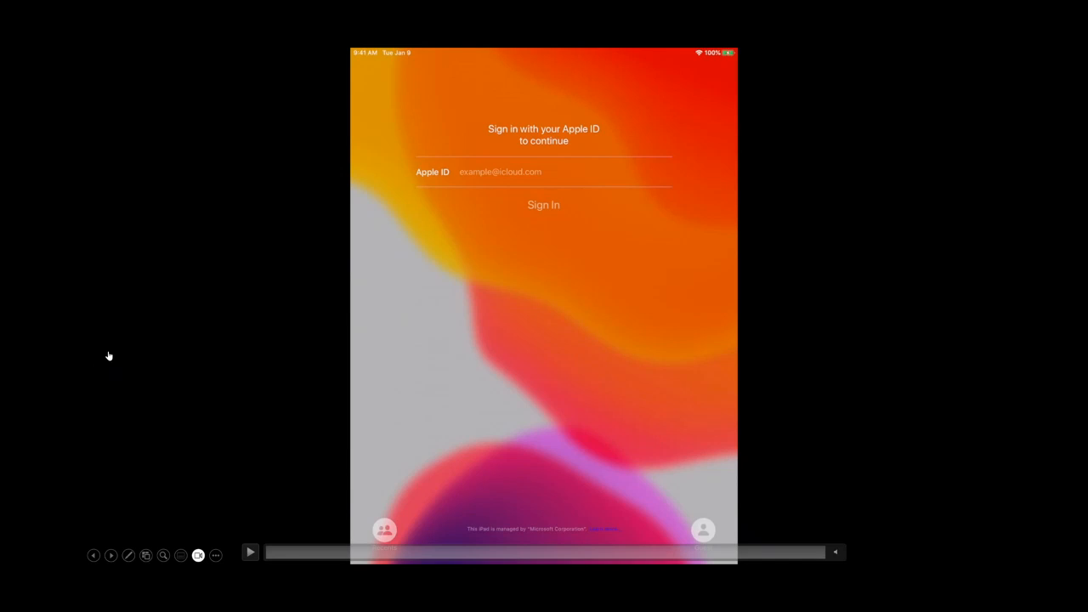
{"action": "left_click", "coordinate": [196, 370]}
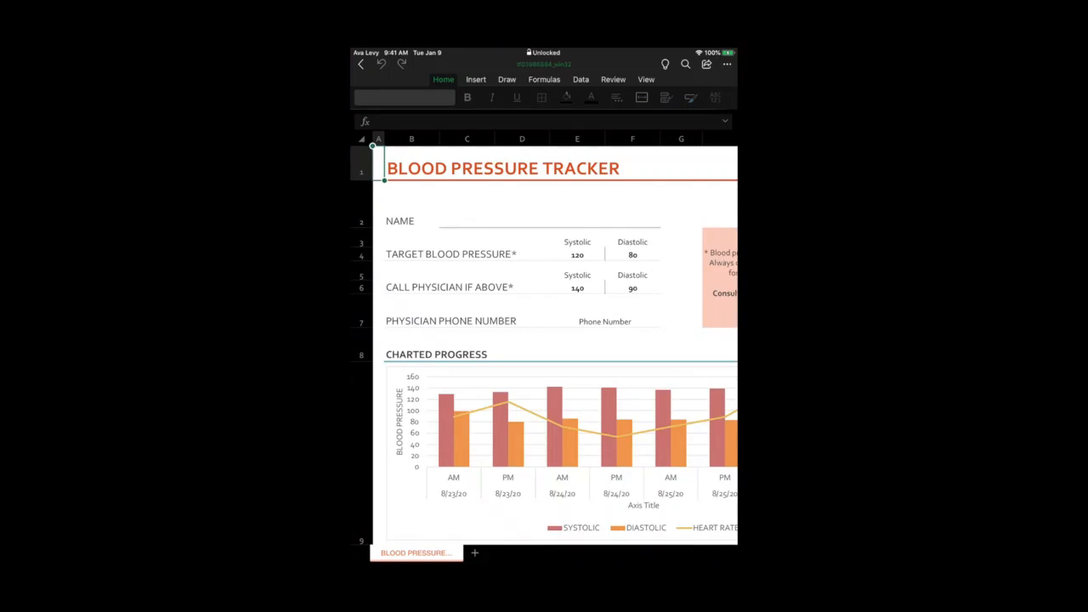
Examine the charted progress and the data entry table in the blood pressure tracker workbook, and leave the workbook
{"action": "scroll", "coordinate": [556, 340], "scroll_direction": "down", "scroll_amount": 4}
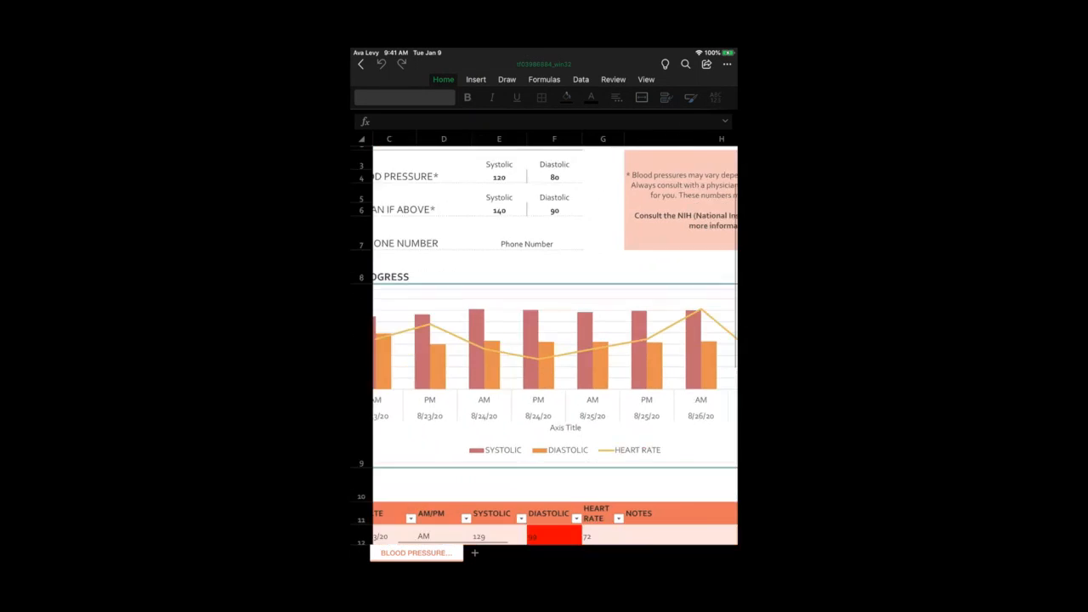
{"action": "scroll", "coordinate": [556, 340], "scroll_direction": "down", "scroll_amount": 3}
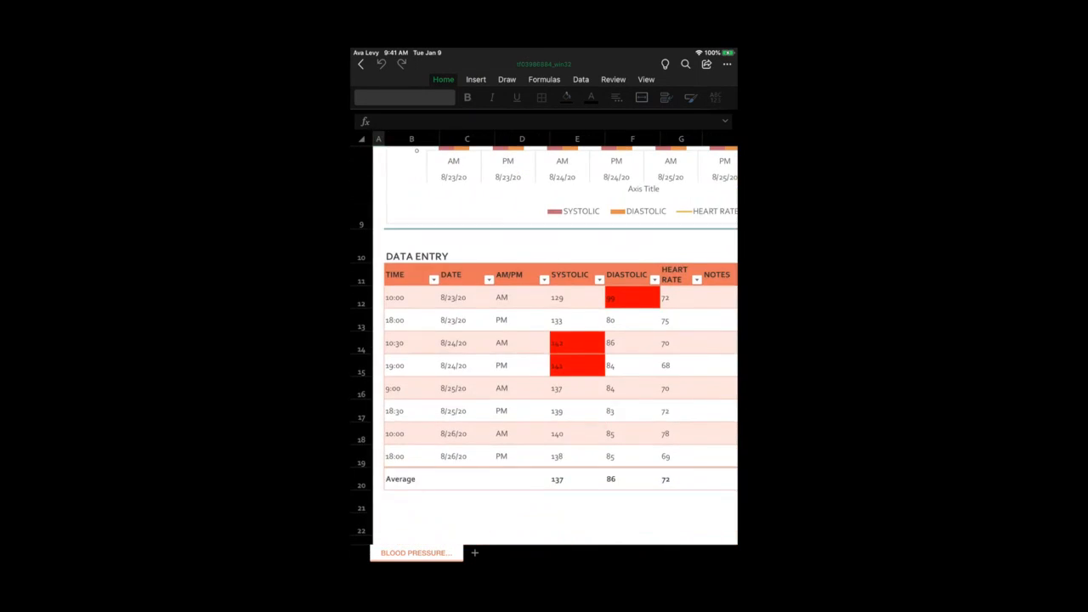
{"action": "scroll", "coordinate": [555, 340], "scroll_direction": "right", "scroll_amount": 4}
{"action": "scroll", "coordinate": [544, 340], "scroll_direction": "left", "scroll_amount": 3}
{"action": "scroll", "coordinate": [544, 340], "scroll_direction": "up", "scroll_amount": 3}
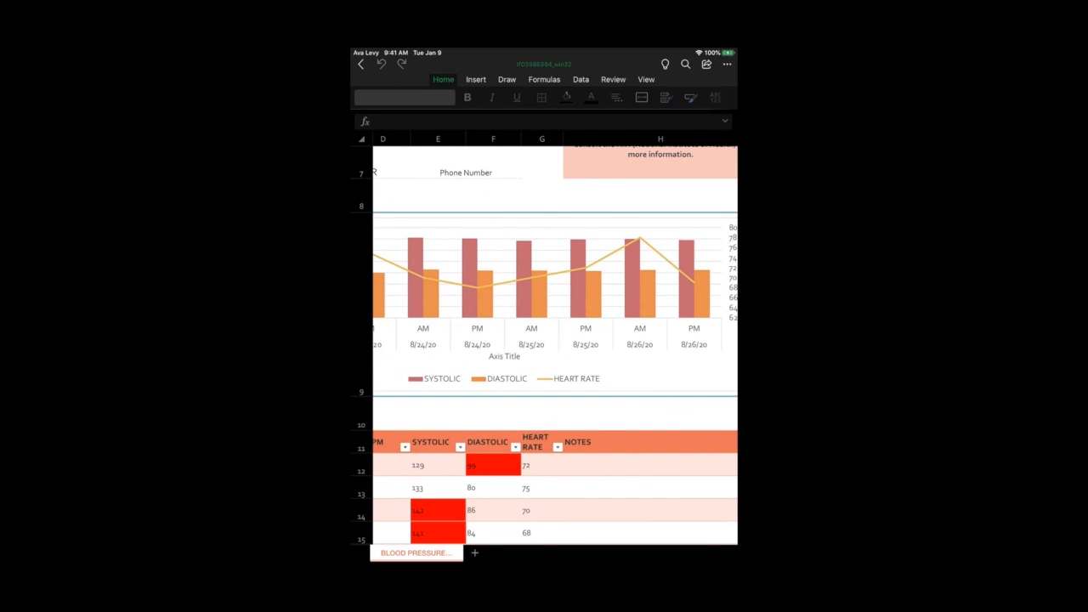
{"action": "key", "text": "super+h"}
{"action": "scroll", "coordinate": [544, 306], "scroll_direction": "left", "scroll_amount": 3}
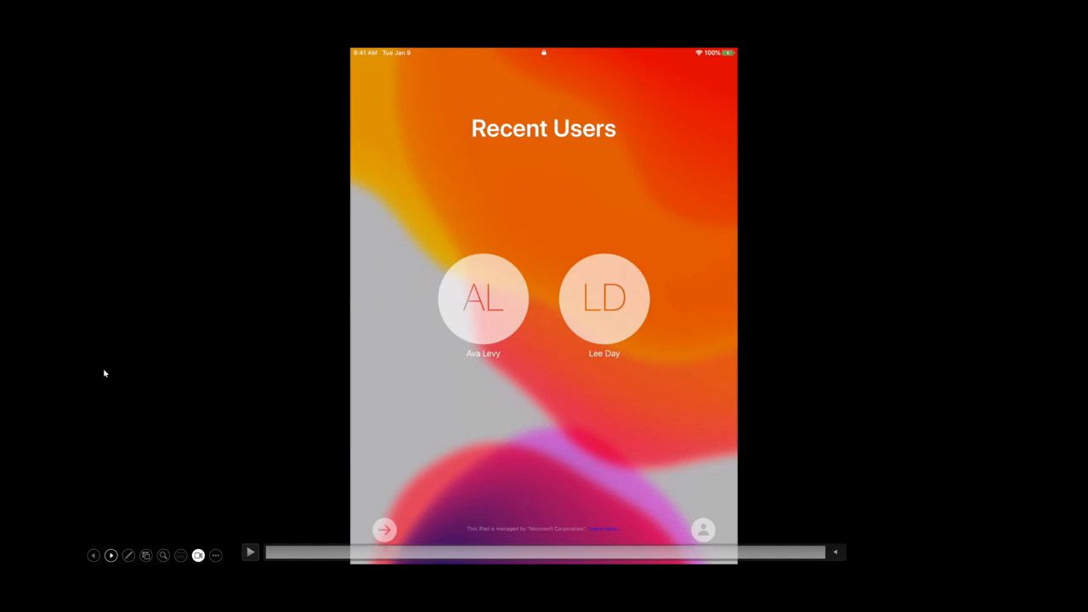
{"action": "key", "text": "space"}
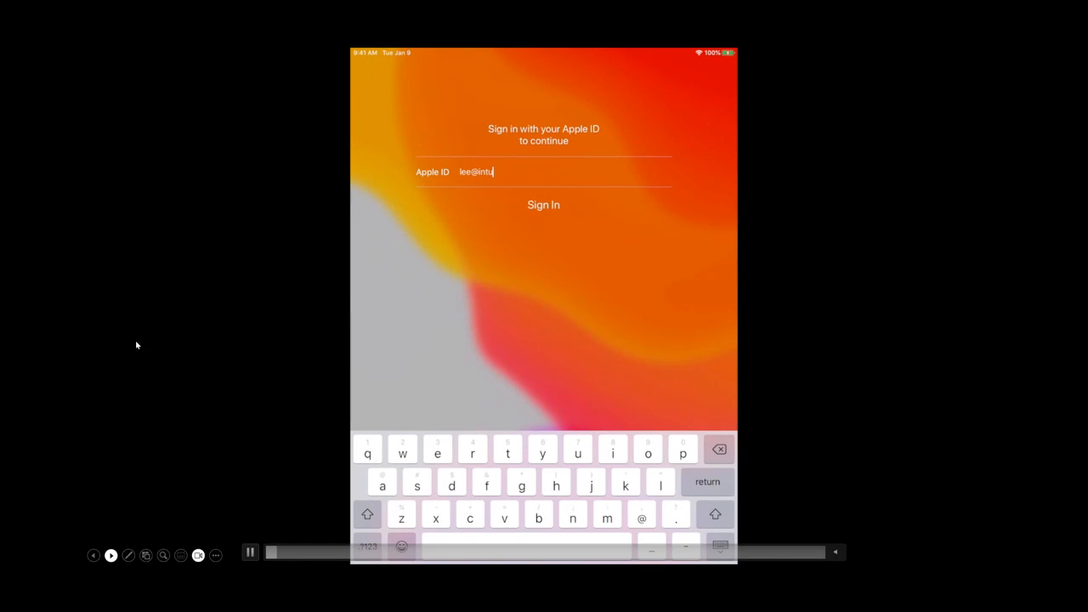
{"action": "key", "text": "Right"}
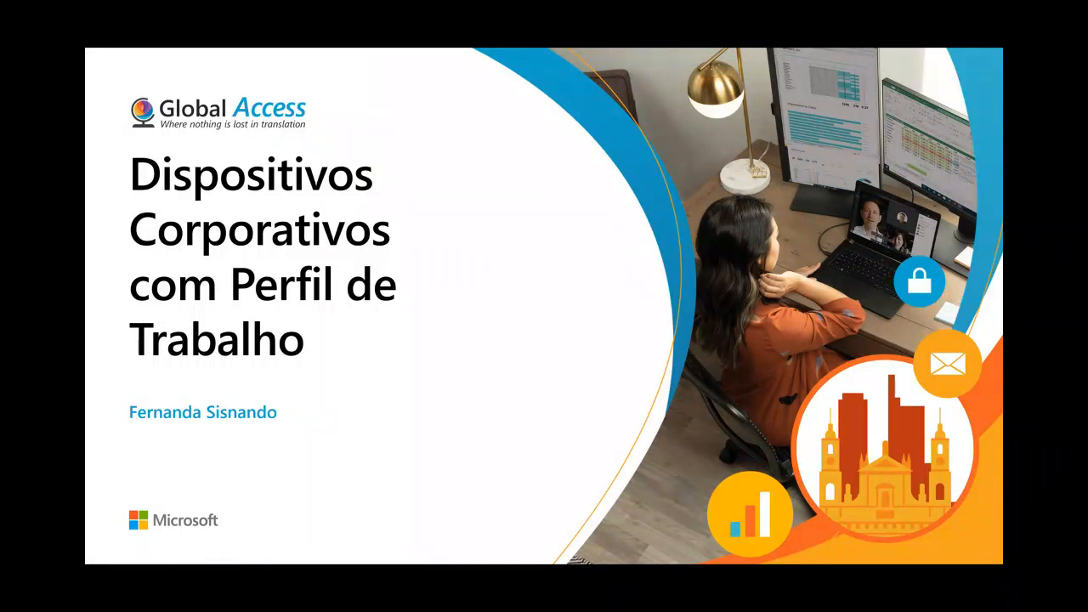
{"action": "key", "text": "Left"}
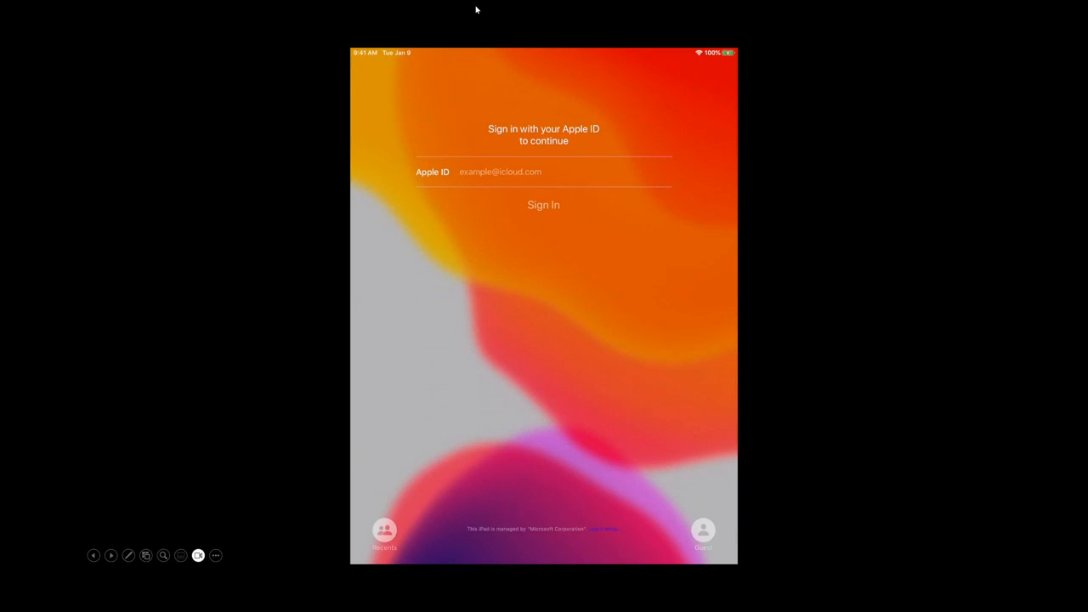
{"action": "key", "text": "Right"}
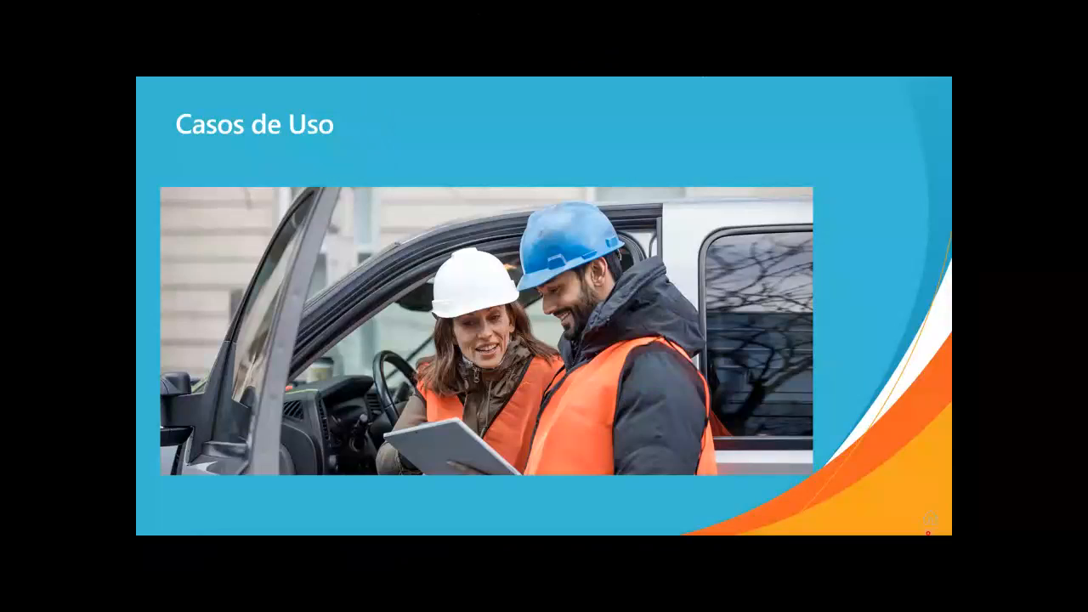